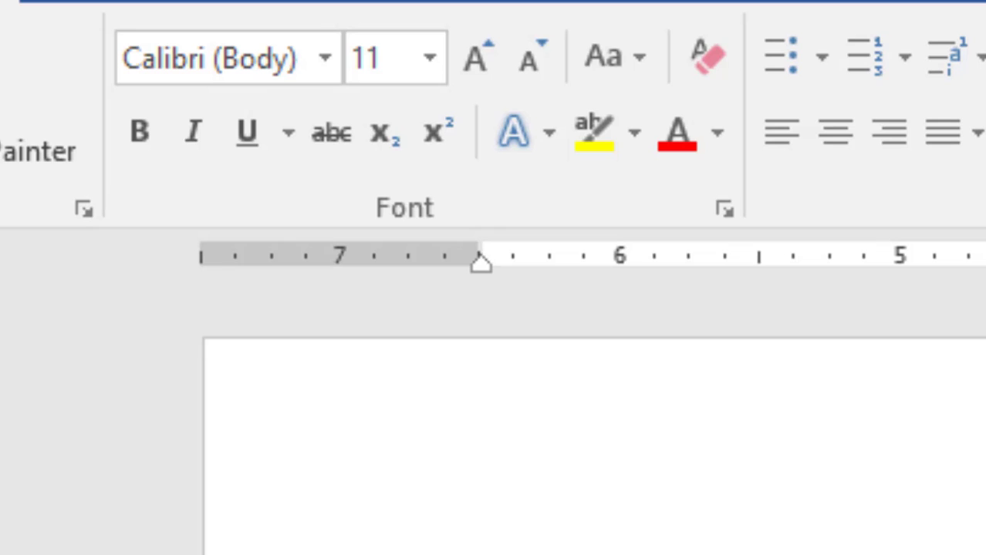
Raise the font size to 20 and type the line "تئی غم اِنت زان ئے منا دراہیں غماں دیما تر اِنت".
key("ctrl+shift+period")
key("ctrl+shift+period")
key("ctrl+shift+period")
key("ctrl+shift+period")
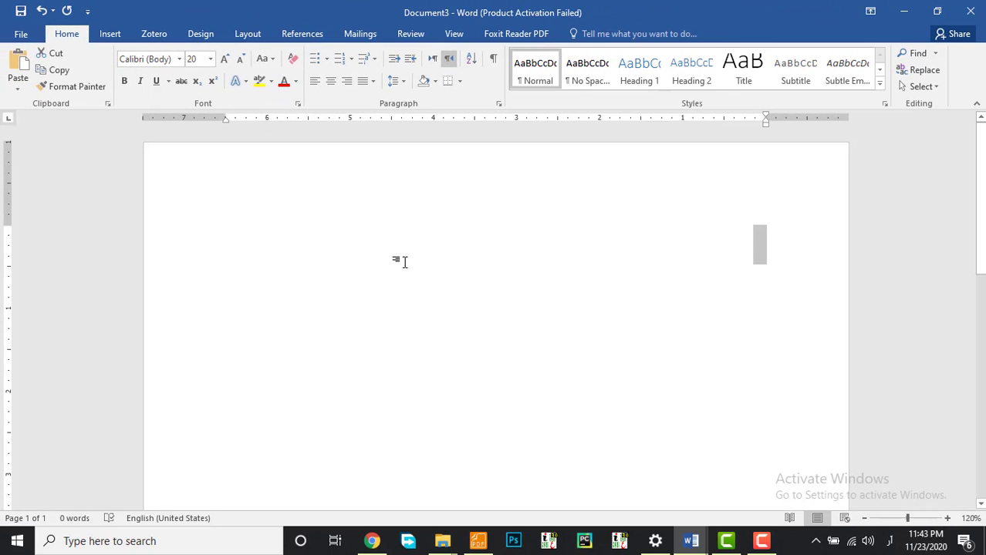
type("تئی")
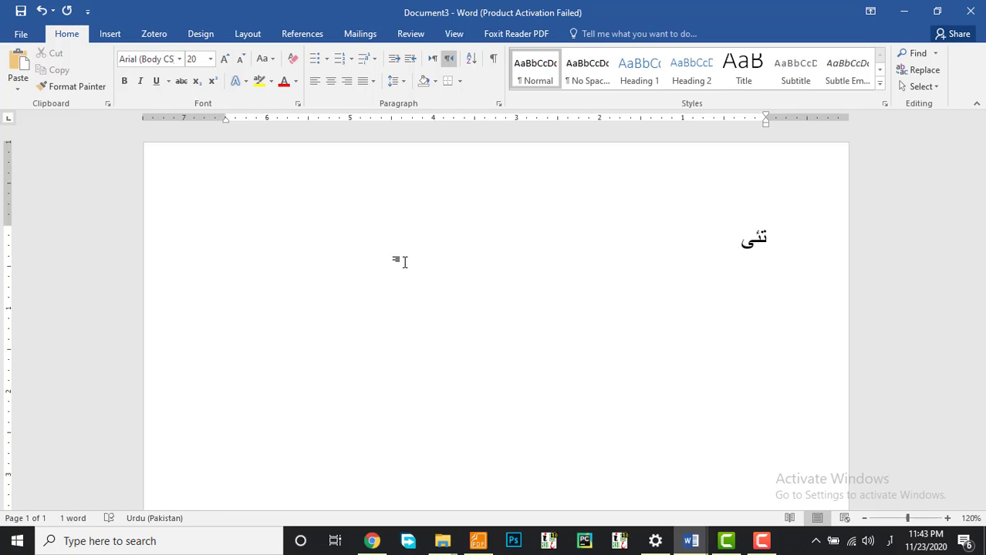
type(" غم اِنت زان ئے منا دراہیں غم")
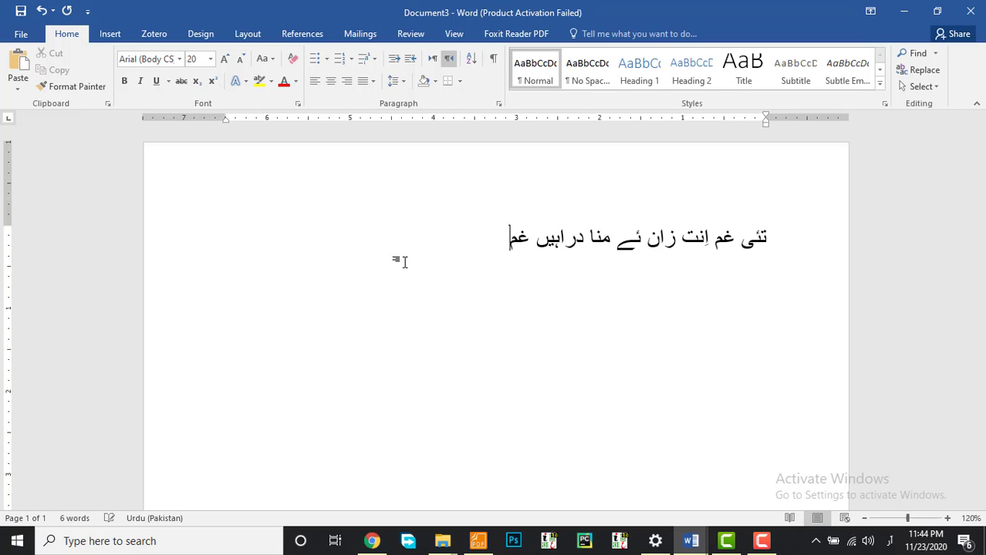
type("اں دیما تر اِنت")
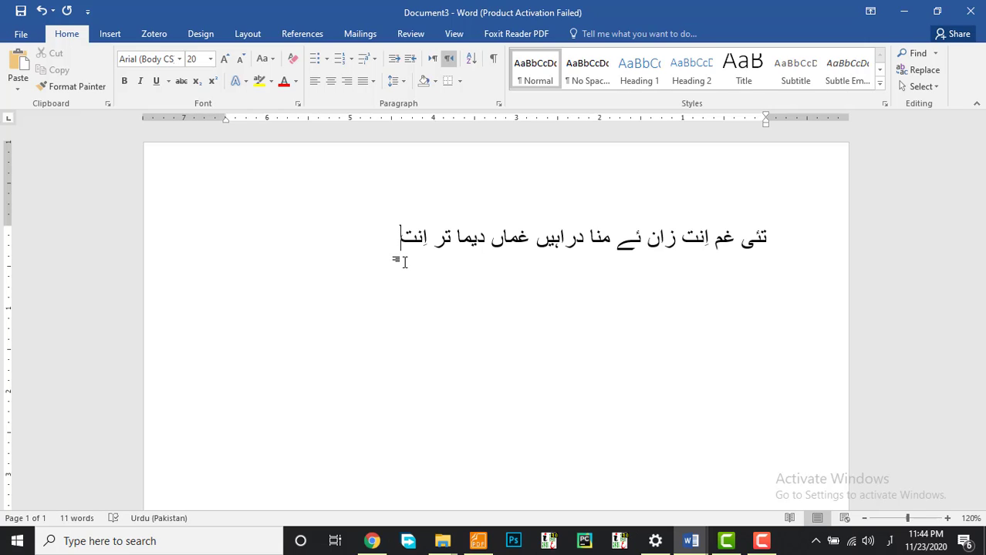
Format the whole line in the Balochi Nastalik font at size 24 with bold.
key("ctrl+a")
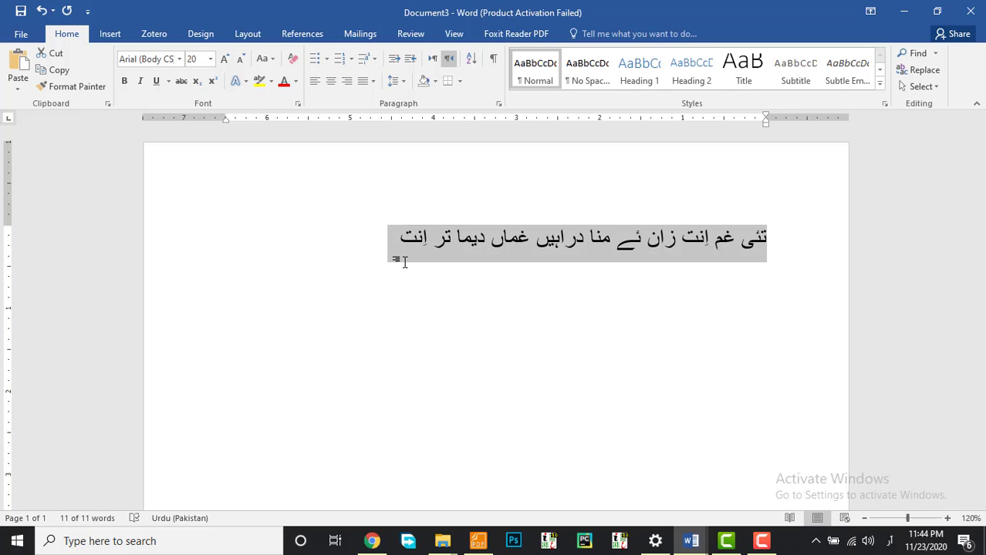
left_click(179, 58)
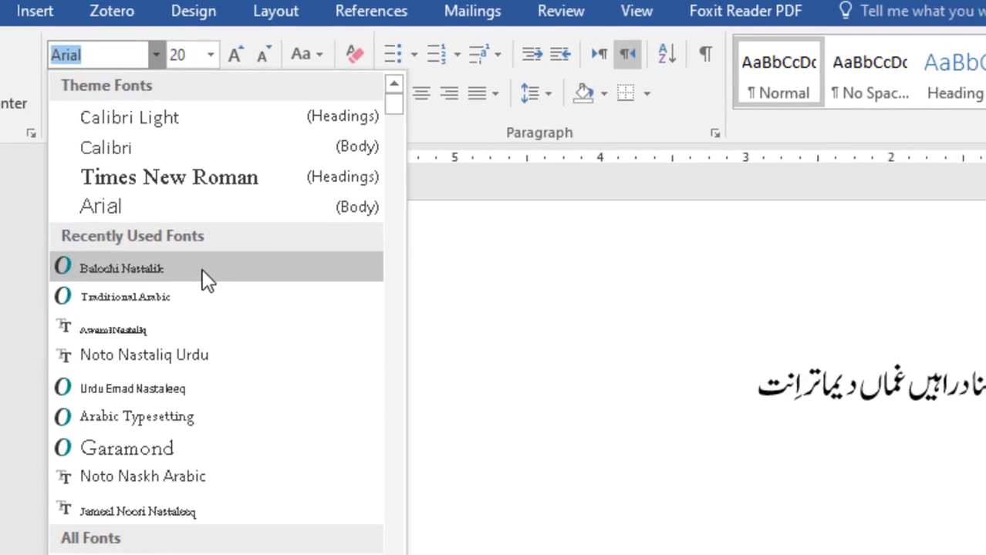
left_click(202, 181)
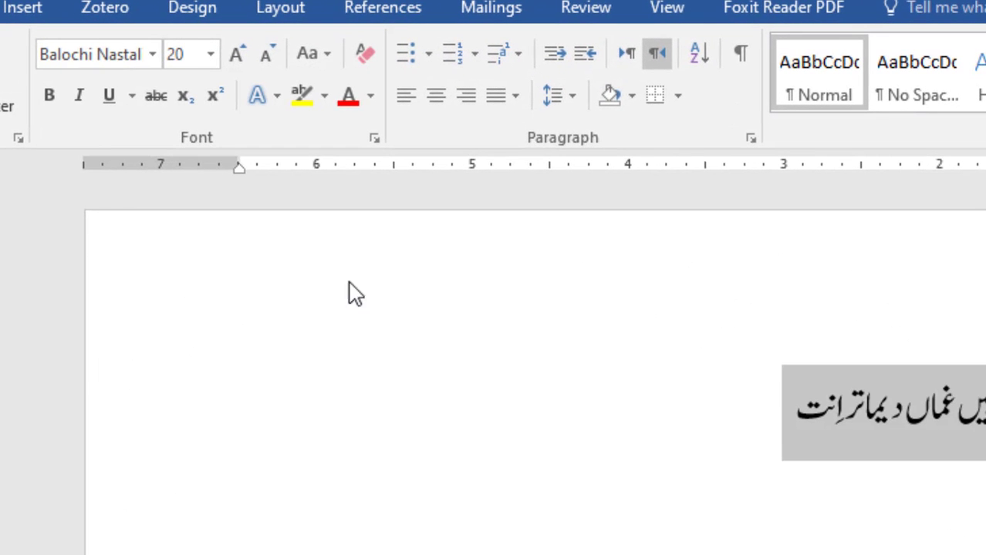
left_click(210, 54)
left_click(182, 344)
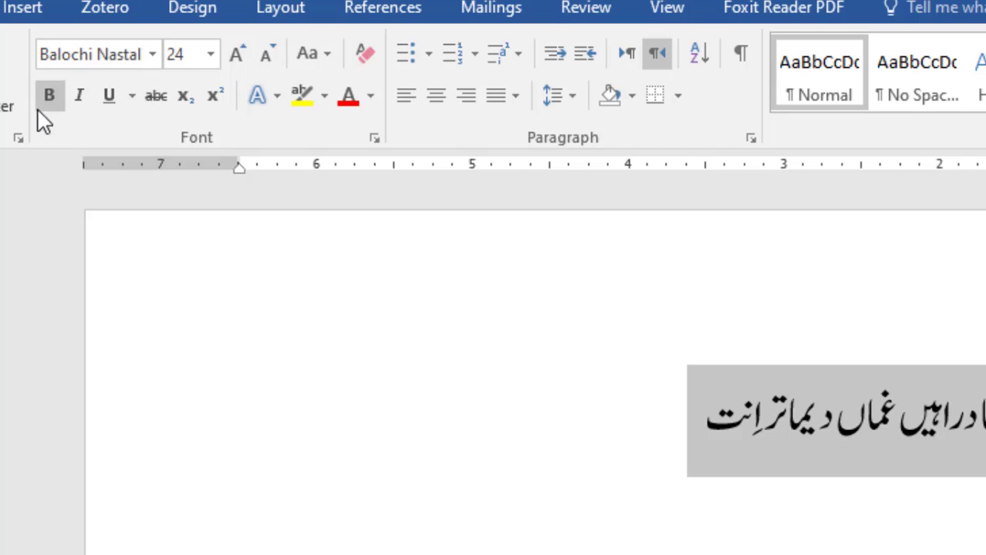
key("ctrl+b")
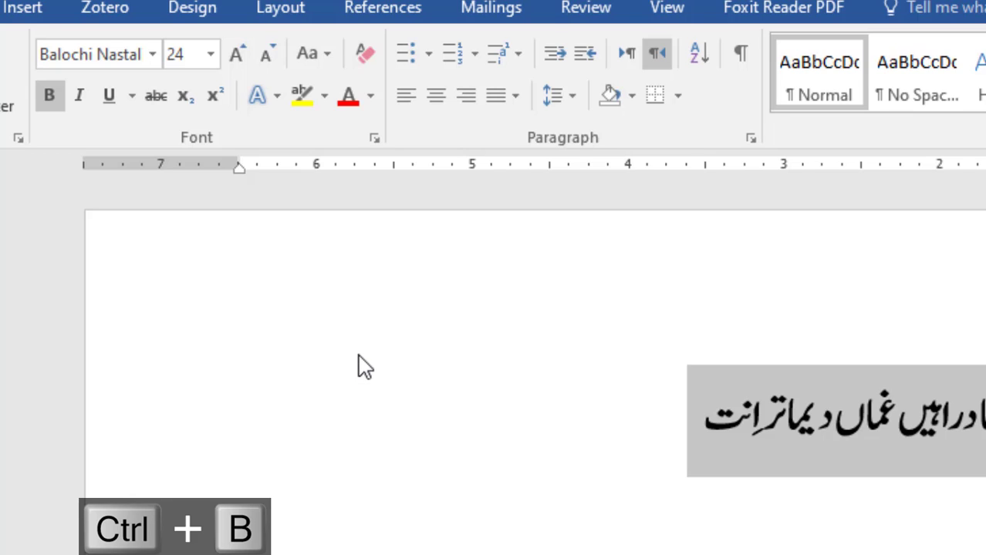
Try italic and underline on the whole line, removing each one again.
key("ctrl+i")
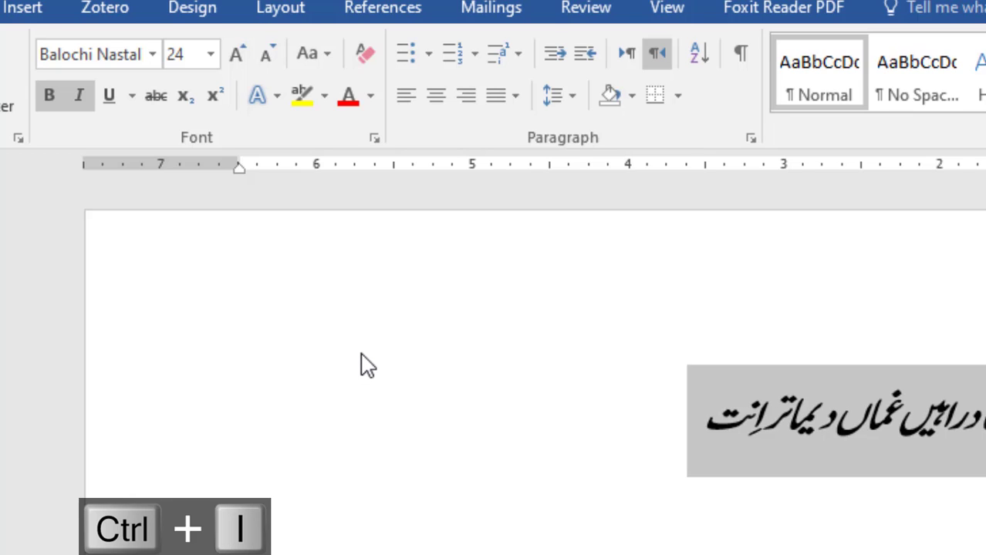
key("ctrl+i")
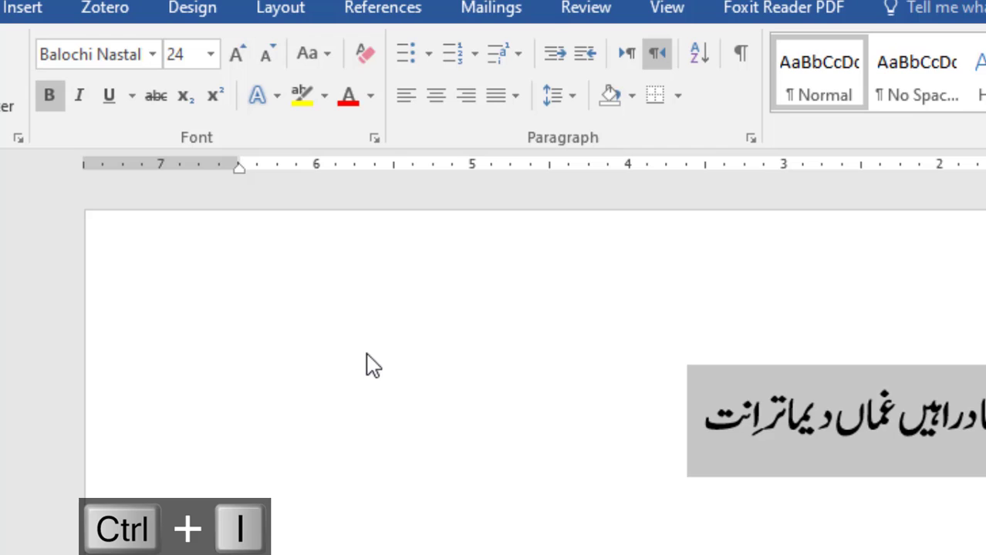
left_click(107, 98)
left_click(105, 106)
key("ctrl+u")
key("ctrl+u")
Apply strikethrough to the whole line and remove it again.
left_click(156, 102)
left_click(155, 103)
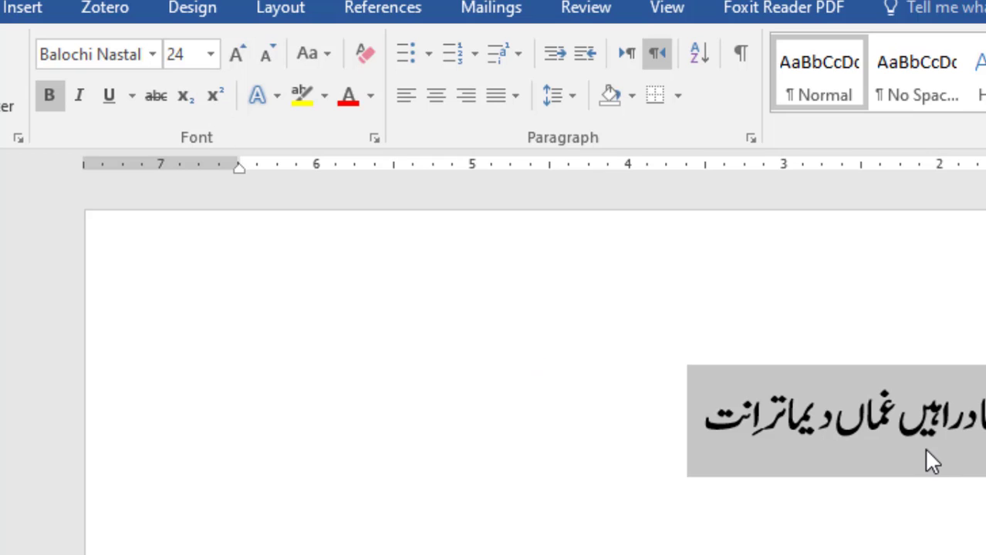
Format only the word "غماں" as superscript and undo the change.
scroll(924, 461, "up", 4)
left_click(718, 428)
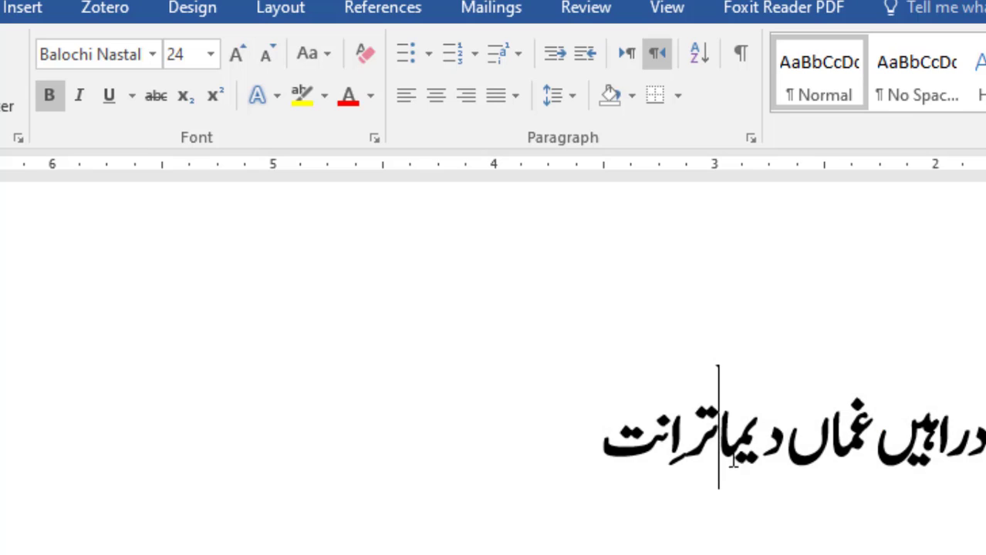
left_click_drag(787, 452, 874, 451)
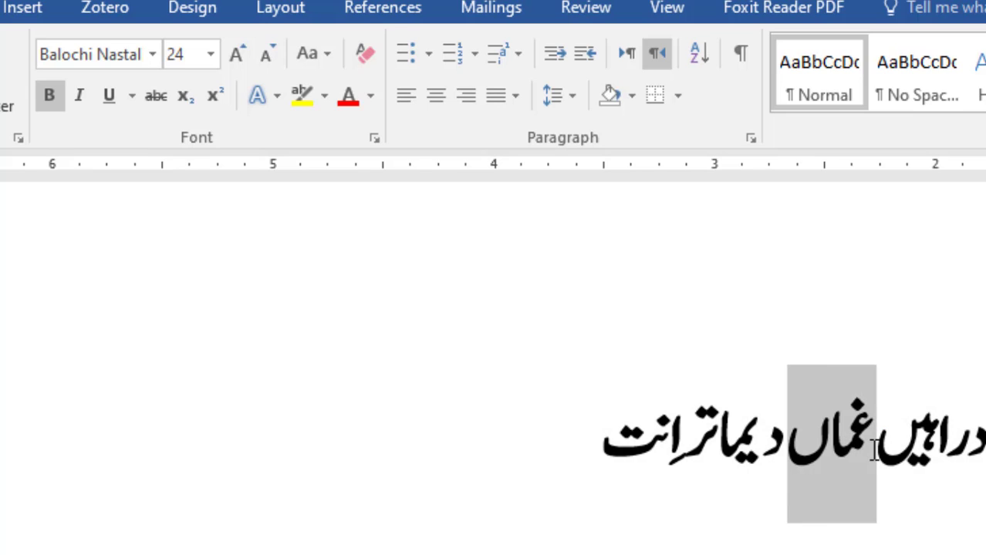
left_click(216, 100)
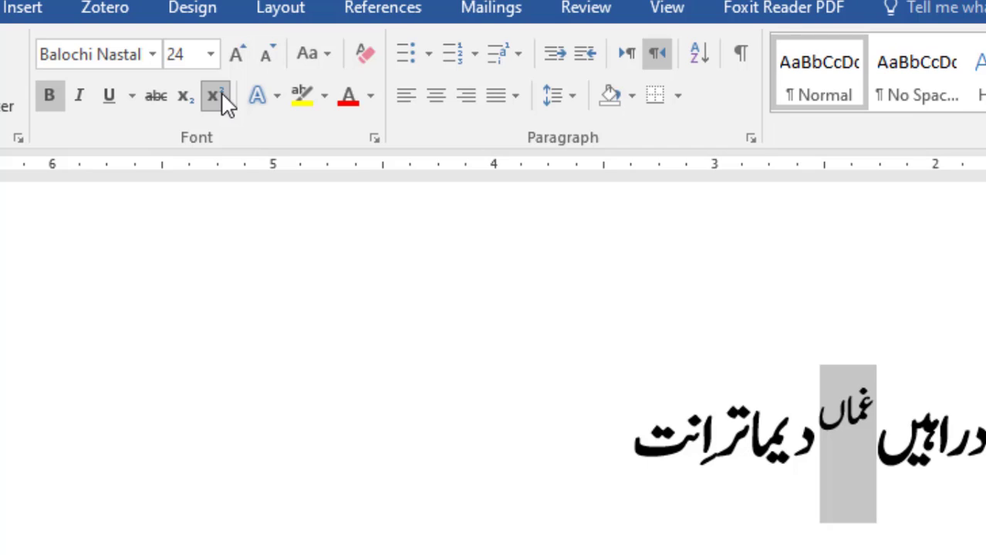
key("ctrl+z")
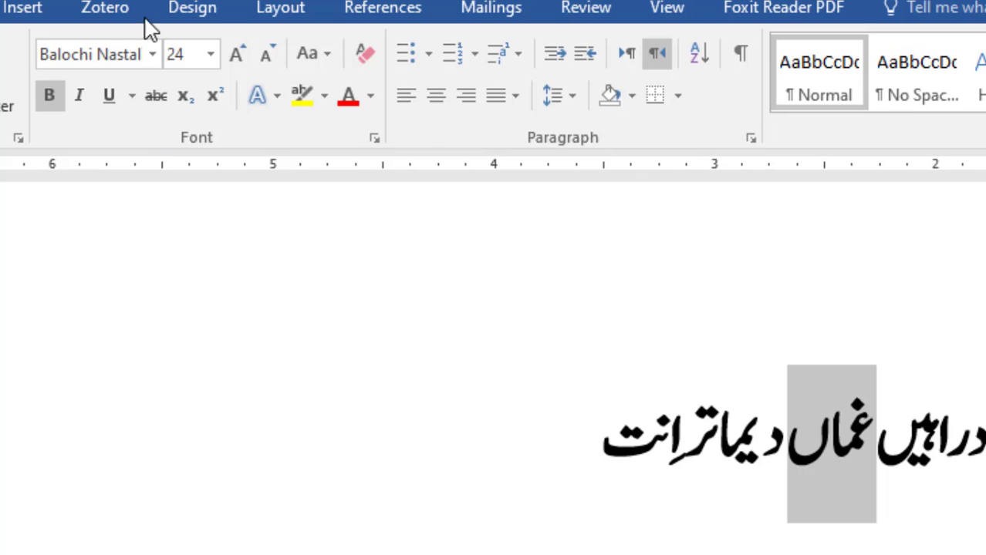
Try subscript and superscript on the word "غماں", removing each one again.
left_click(191, 108)
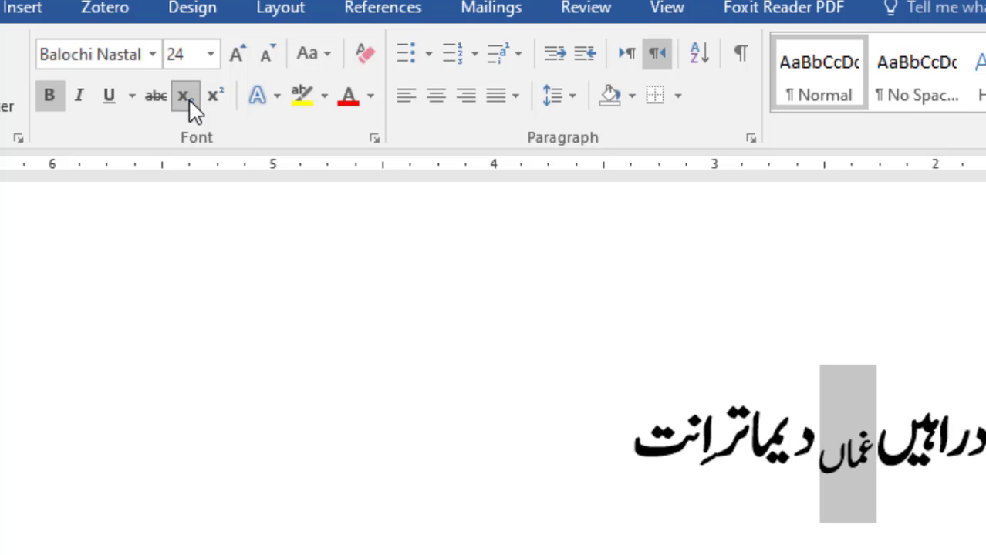
left_click(198, 106)
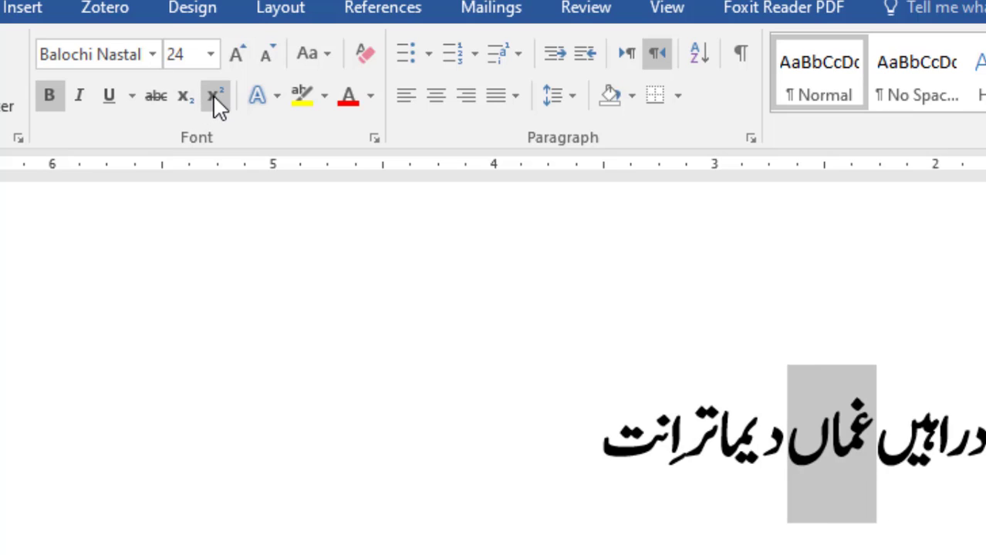
left_click(213, 94)
left_click(213, 94)
Enlarge the font of the word "غماں" by several size increments.
left_click(236, 54)
left_click(236, 54)
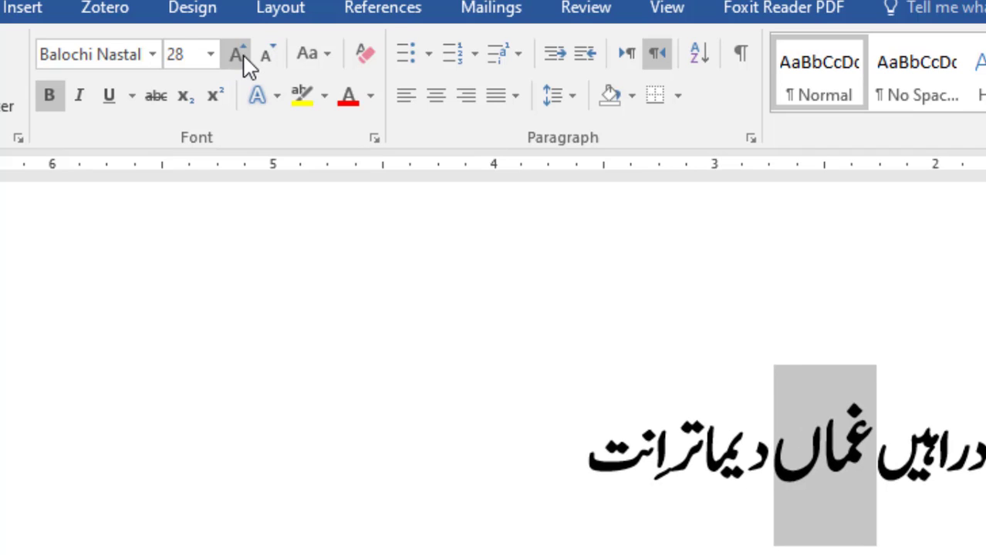
left_click(236, 54)
left_click(236, 54)
left_click(243, 59)
left_click(243, 59)
Undo the size increases on the word "غماں", then try one size reduction and undo it.
key("ctrl+z")
key("ctrl+z")
key("ctrl+z")
key("ctrl+z")
key("ctrl+z")
key("ctrl+z")
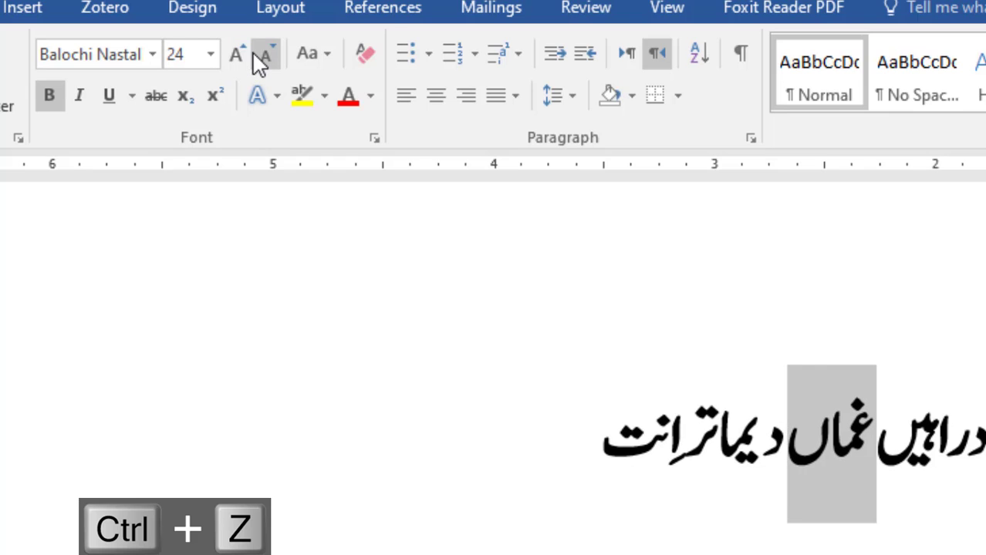
left_click(255, 51)
key("ctrl+z")
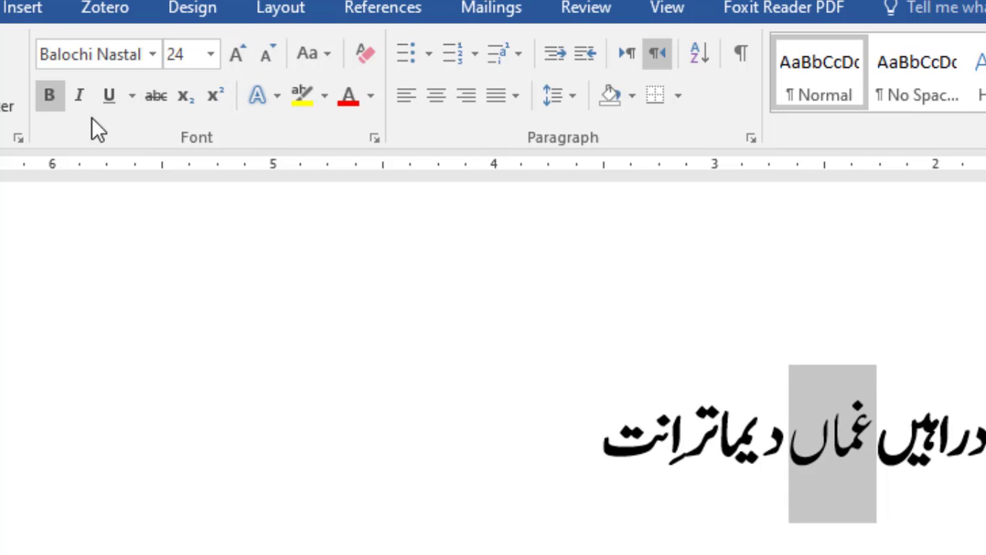
Toggle bold for the whole line, leaving all its words without bold.
triple_click(610, 462)
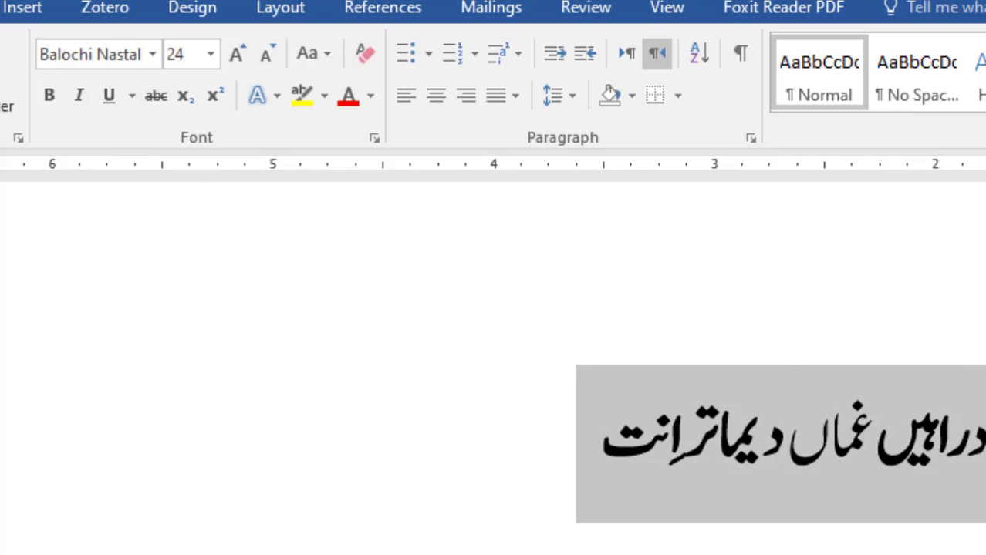
key("ctrl+b")
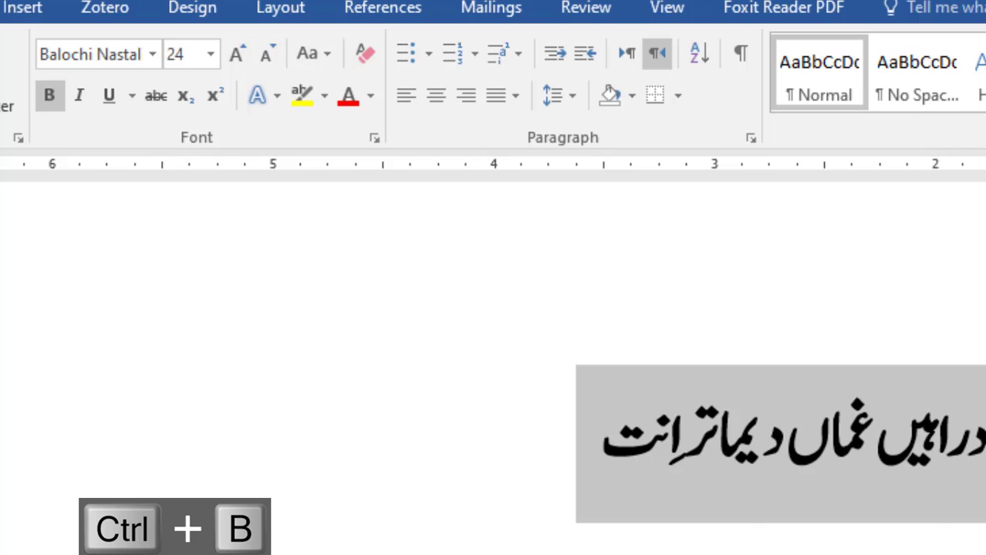
key("ctrl+b")
key("ctrl+b")
key("ctrl+b")
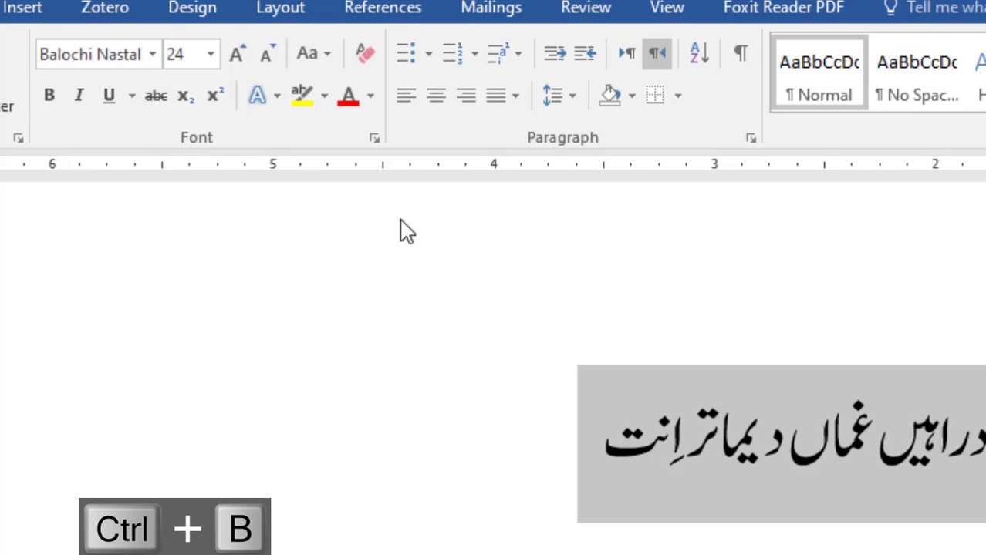
Adjust the whole line's font size to 22 using the size increments.
left_click(262, 50)
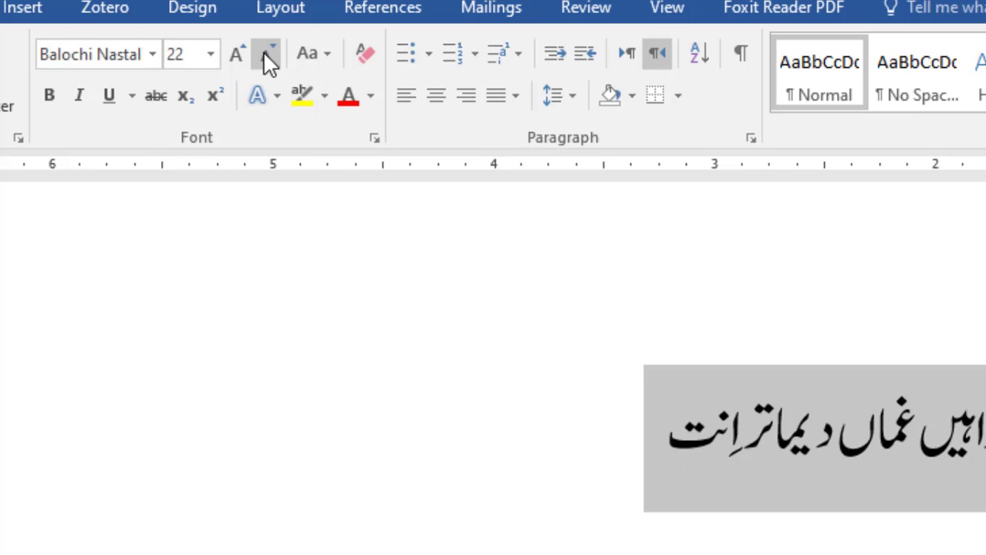
left_click(262, 51)
left_click(233, 54)
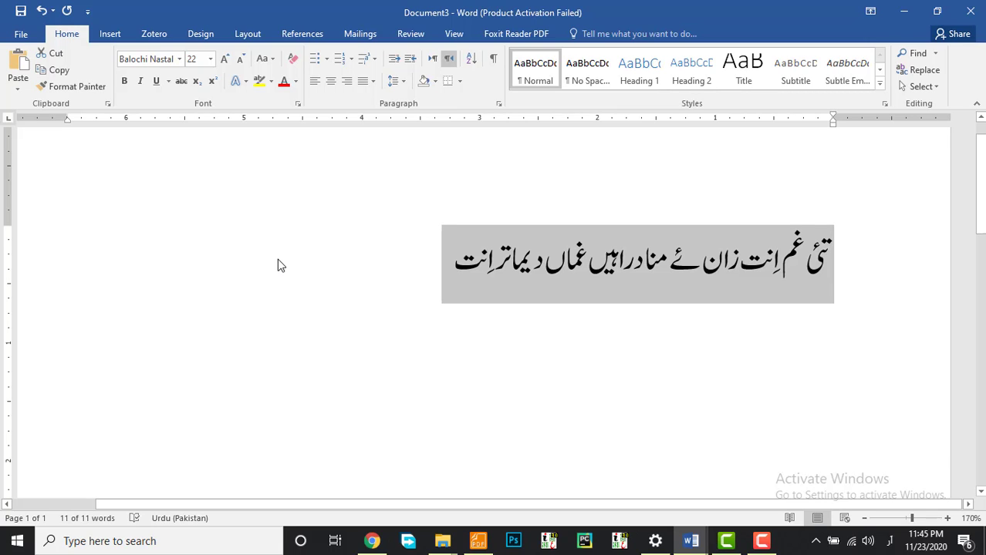
Increase the whole line's font size in one-point increments to 29.
key("ctrl+bracketright")
key("ctrl+bracketright")
key("ctrl+bracketright")
key("ctrl+bracketright")
key("ctrl+bracketright")
key("ctrl+bracketright")
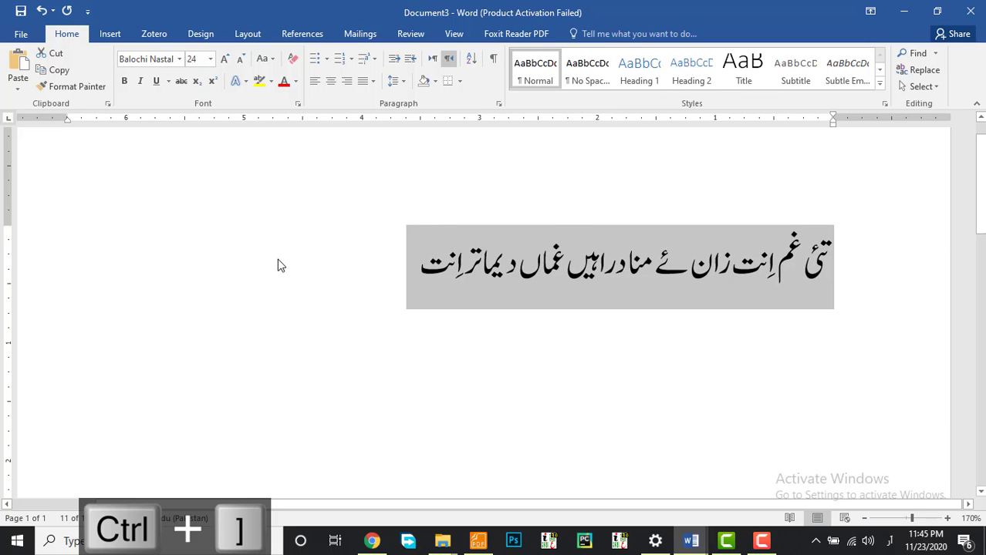
key("ctrl+bracketright")
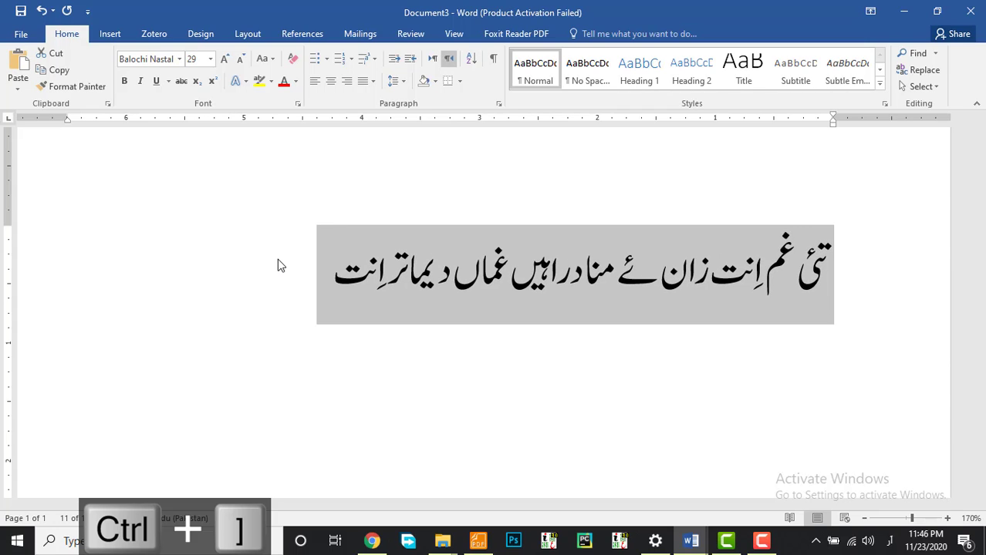
Decrease the whole line's font size in one-point increments to 21.
key("ctrl+bracketleft")
key("ctrl+bracketleft")
key("ctrl+bracketleft")
key("ctrl+bracketleft")
key("ctrl+bracketleft")
key("ctrl+bracketleft")
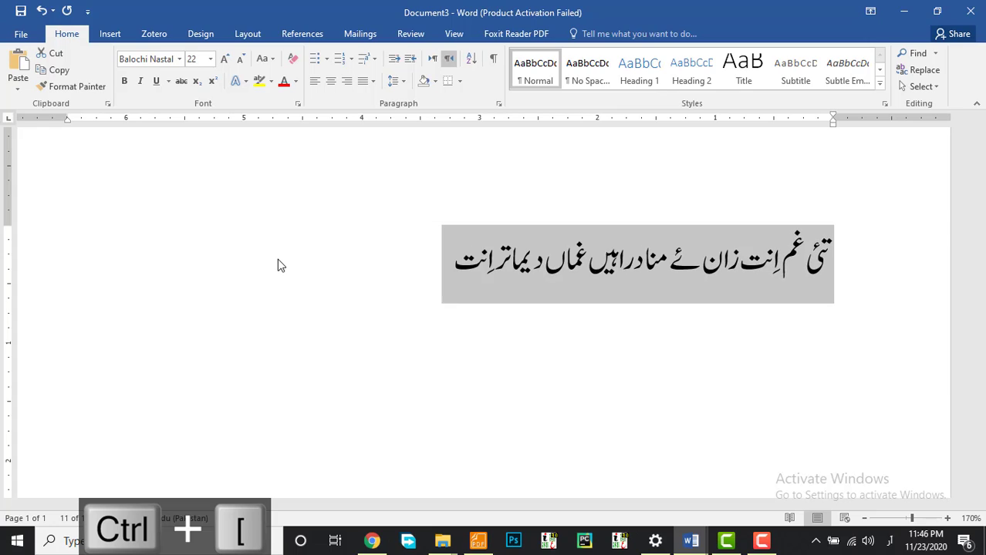
key("ctrl+bracketleft")
key("ctrl+bracketleft")
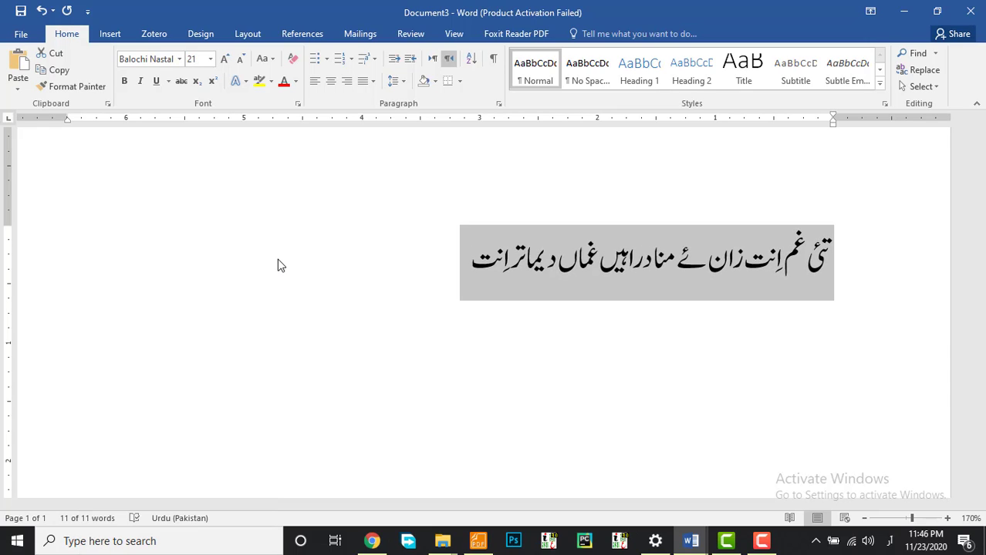
Shrink the whole line slightly, then enlarge it in one-point increments to size 26.
key("ctrl+bracketleft")
key("ctrl+bracketleft")
key("ctrl+bracketright")
key("ctrl+bracketright")
key("ctrl+bracketright")
key("ctrl+bracketright")
key("ctrl+bracketright")
key("ctrl+bracketright")
key("ctrl+bracketright")
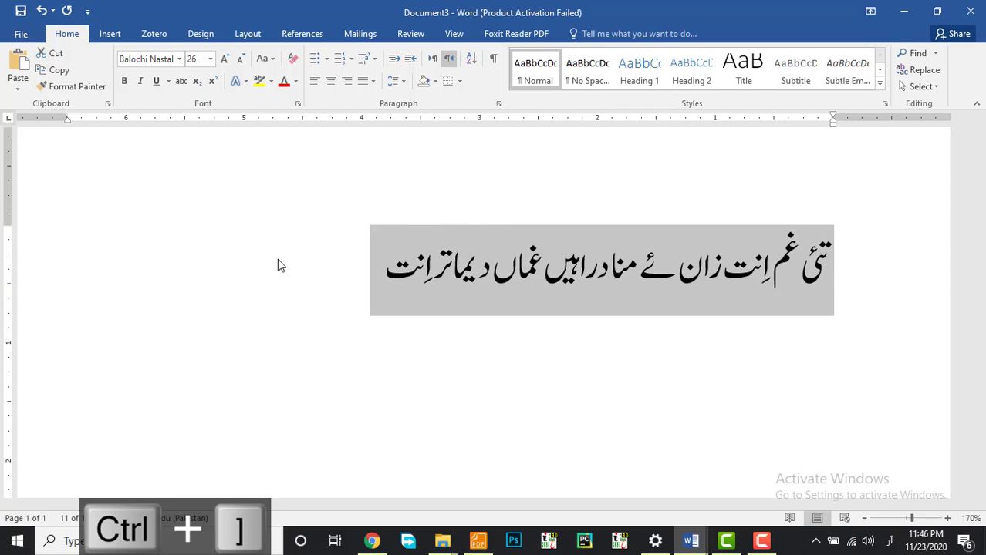
Reduce the whole line's font size in one-point increments to 23.
key("ctrl+bracketleft")
key("ctrl+bracketleft")
key("ctrl+bracketleft")
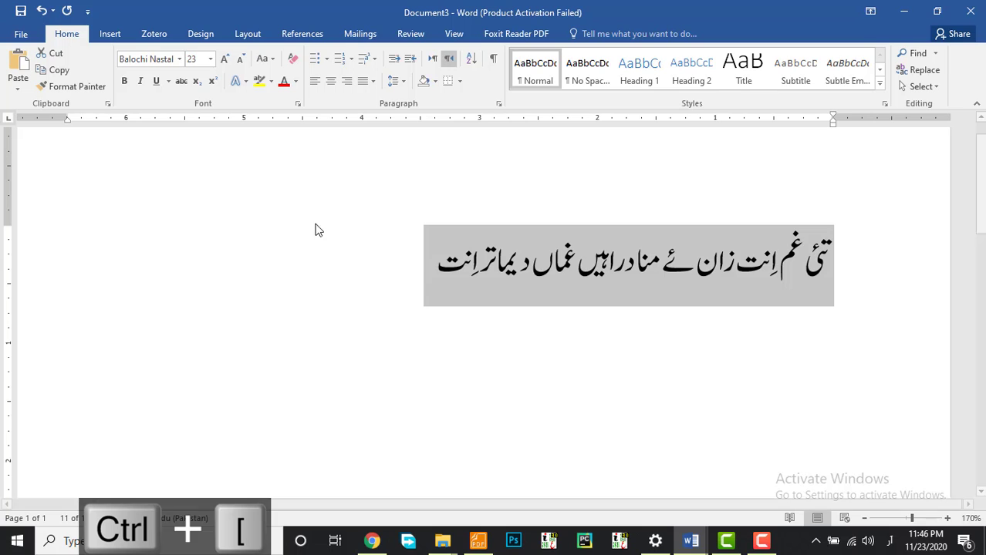
View the available letter-case options and close them without choosing one.
left_click(270, 66)
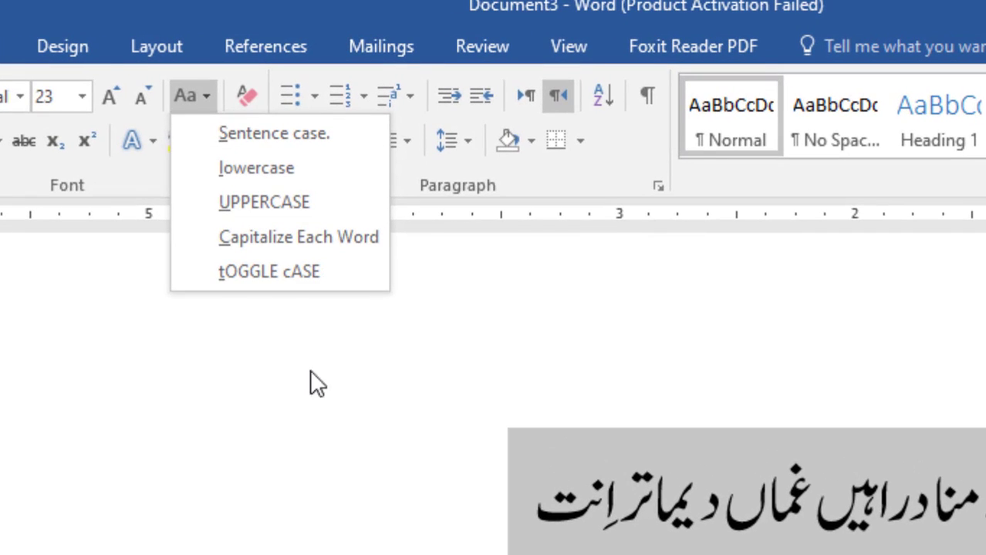
left_click(309, 383)
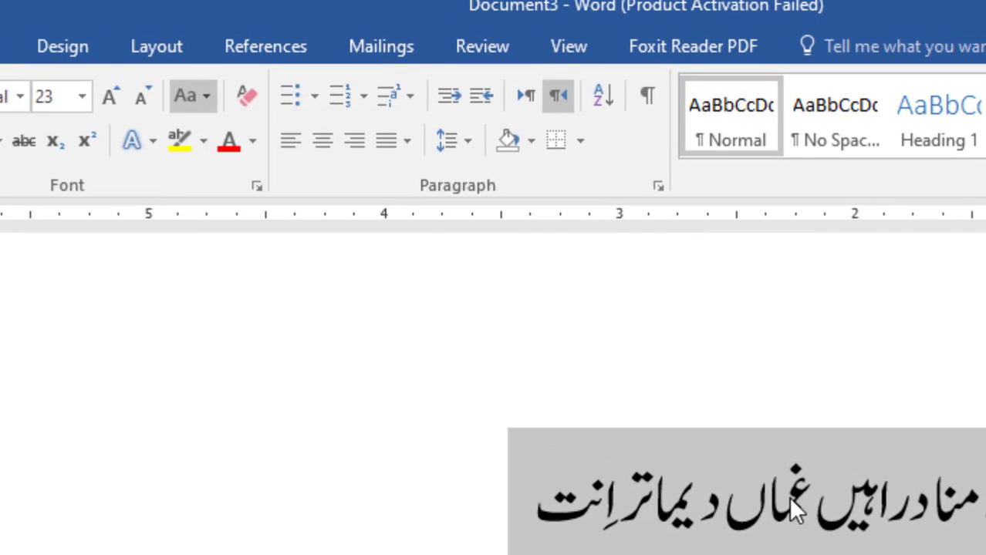
Select the whole Balochi line and apply the blue text effect with a reflection.
left_click(604, 503)
left_click_drag(535, 503, 985, 504)
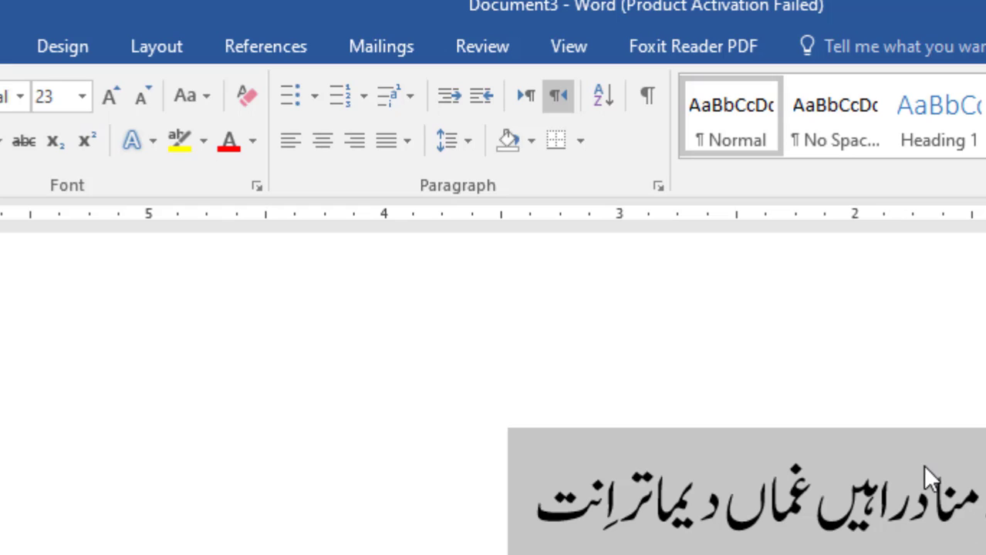
left_click(541, 494)
left_click_drag(985, 505, 809, 550)
left_click(152, 145)
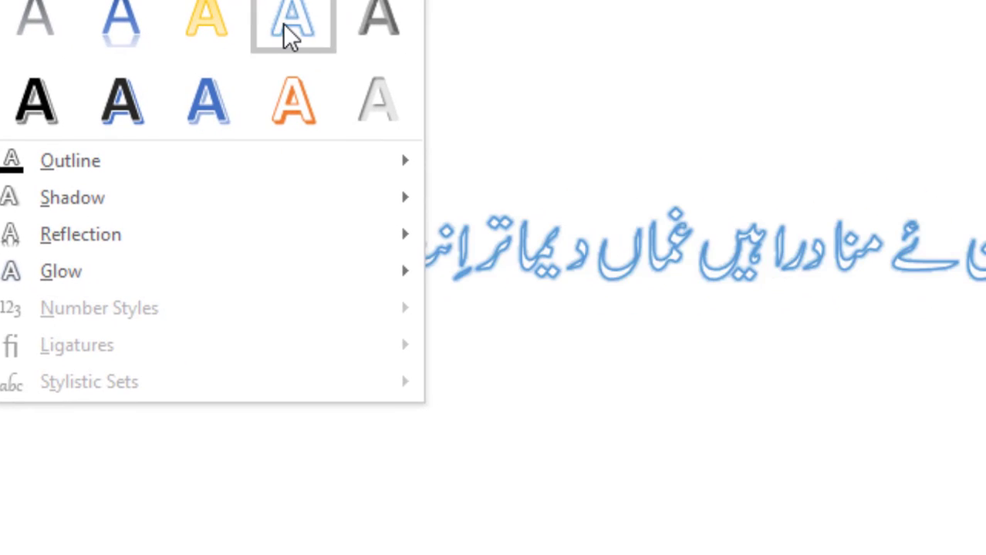
left_click(125, 23)
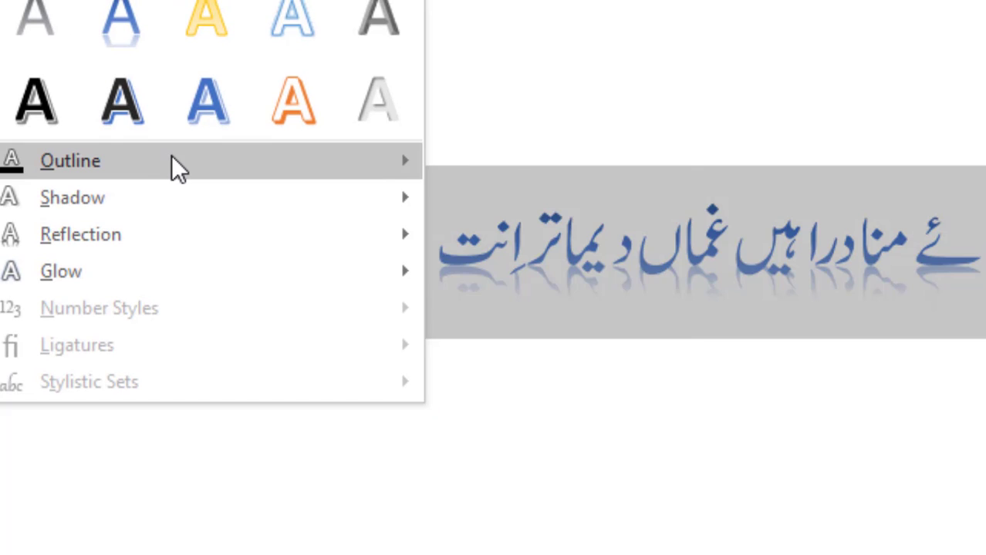
Give the line's letters a red outline with a weight of 1 pt.
mouse_move(186, 167)
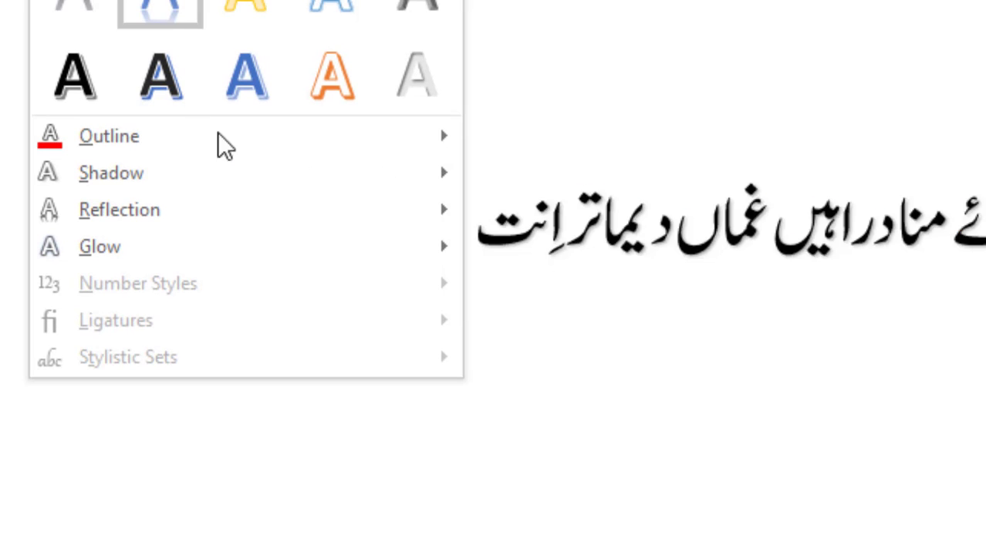
mouse_move(383, 138)
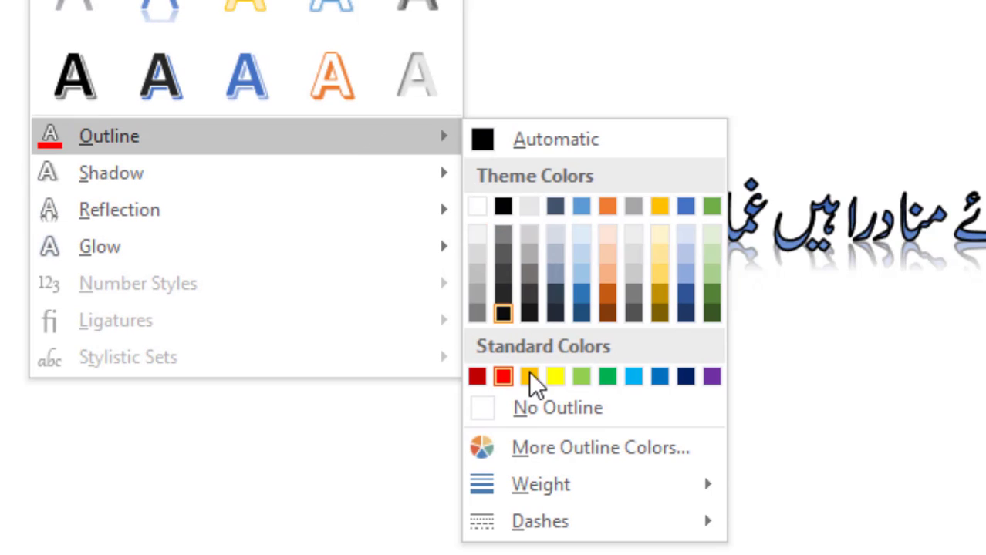
mouse_move(618, 486)
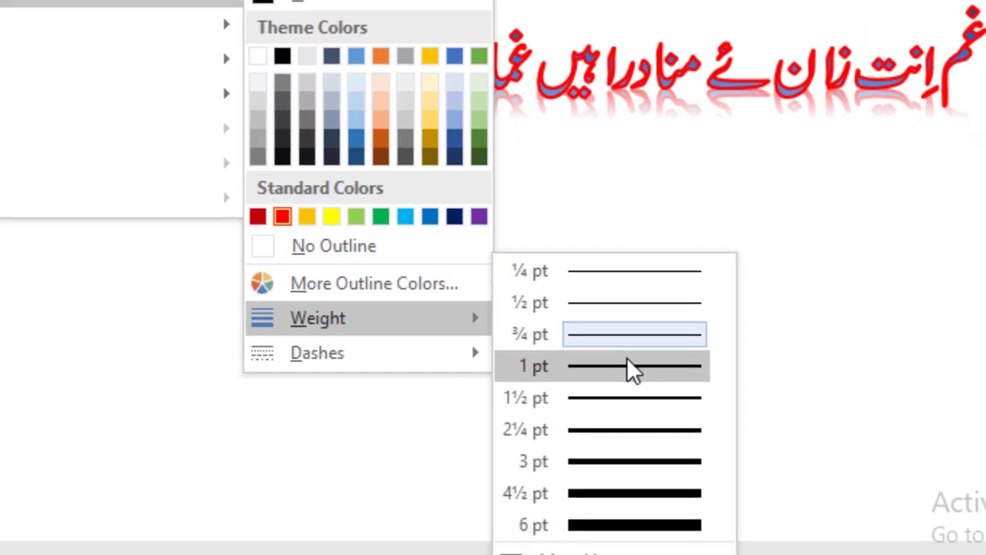
left_click(627, 356)
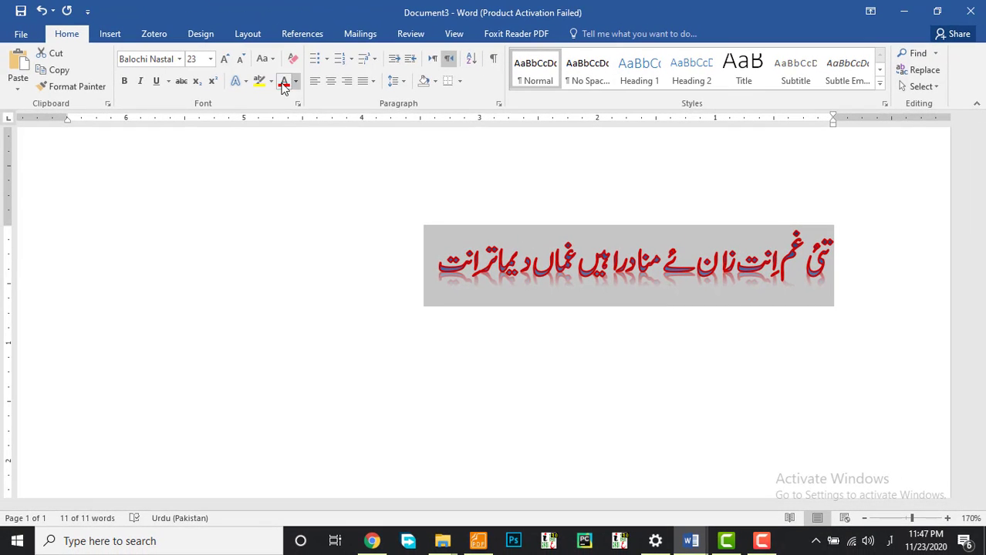
Set the line's text effects to No Shadow and No Reflection.
left_click(238, 80)
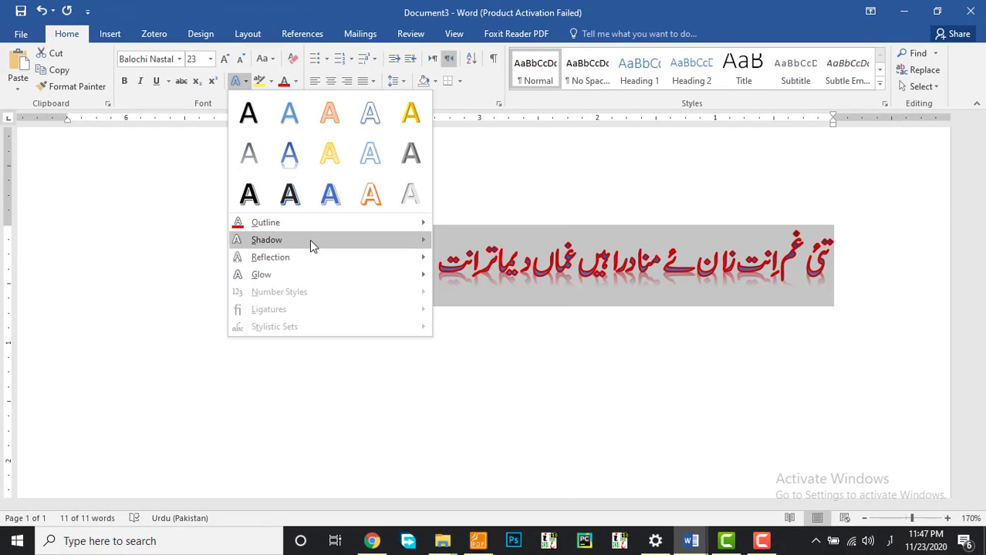
mouse_move(319, 239)
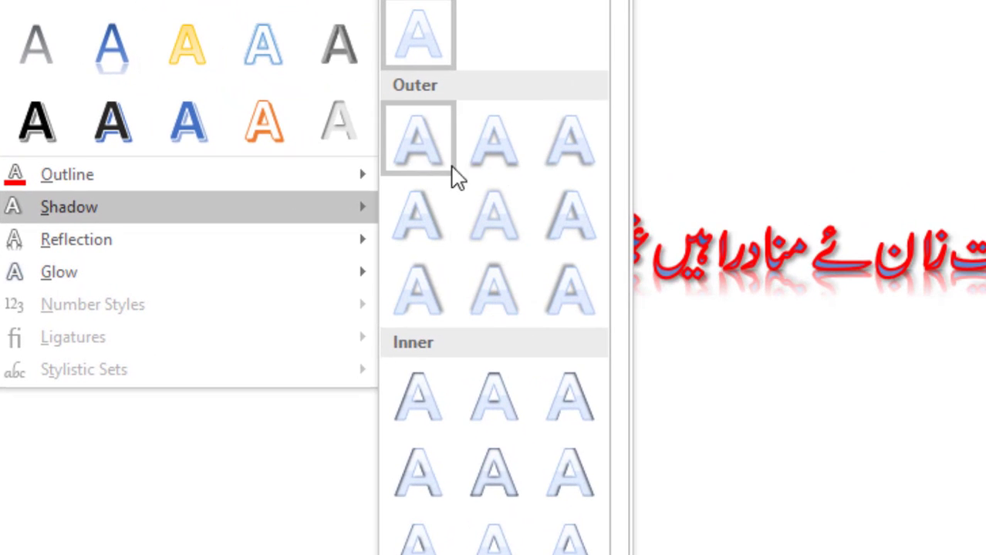
left_click(413, 44)
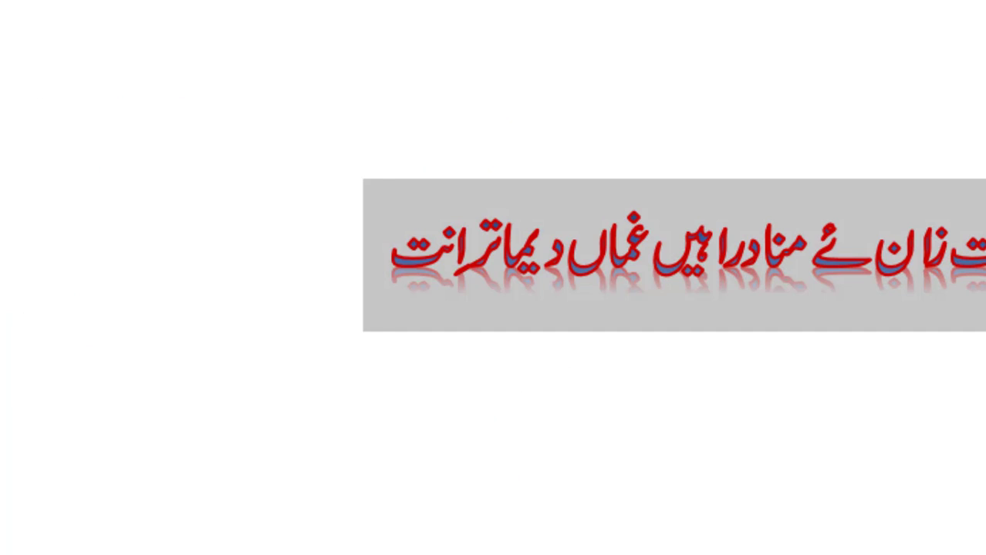
left_click(11, 2)
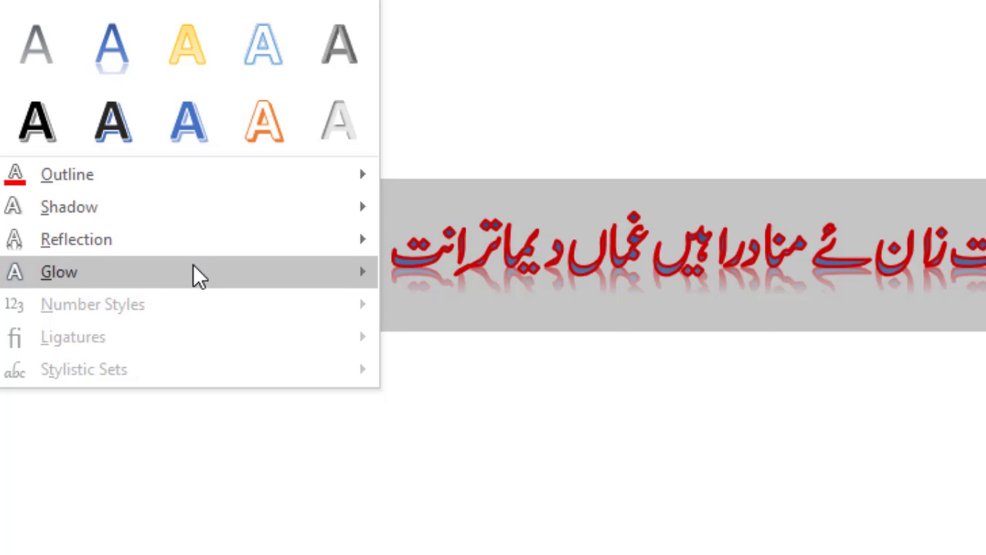
mouse_move(211, 273)
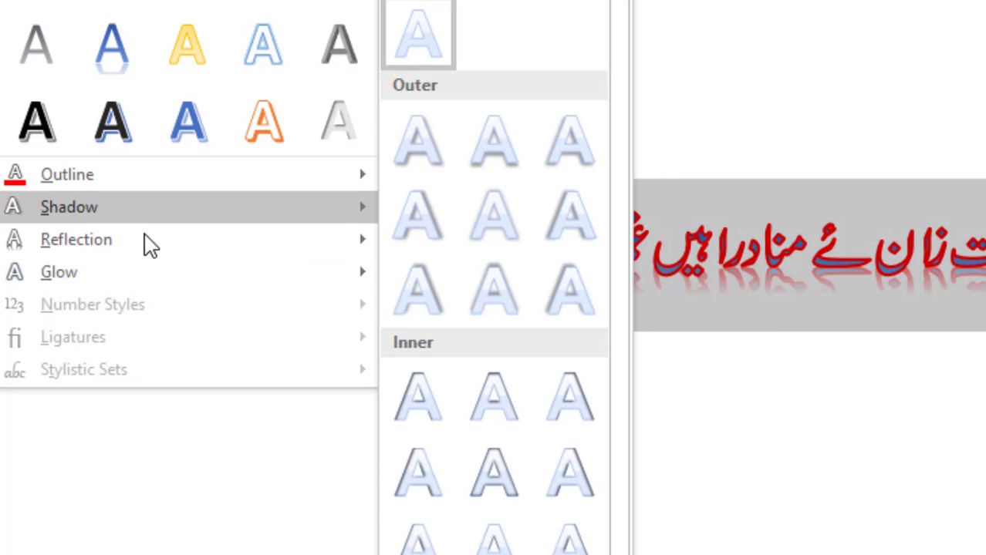
mouse_move(147, 241)
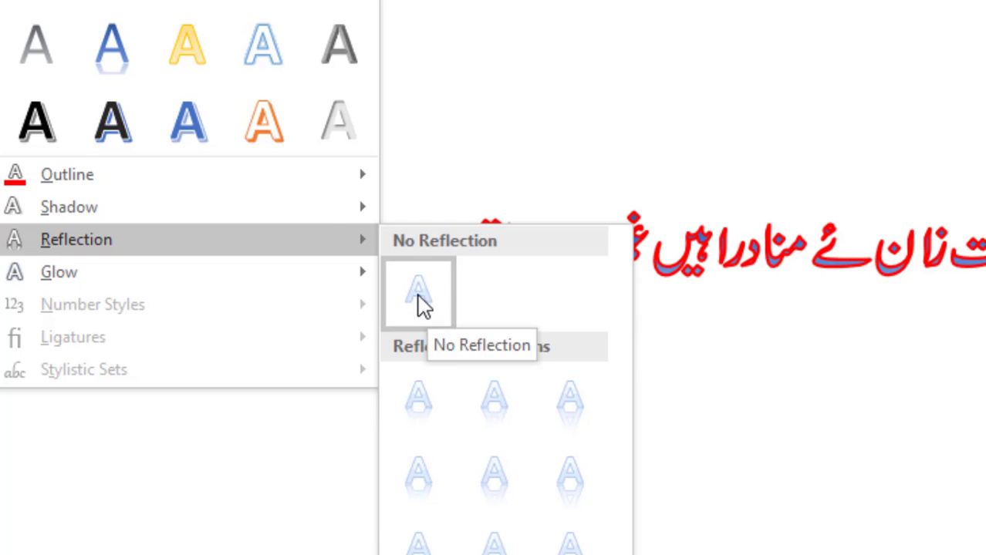
left_click(418, 293)
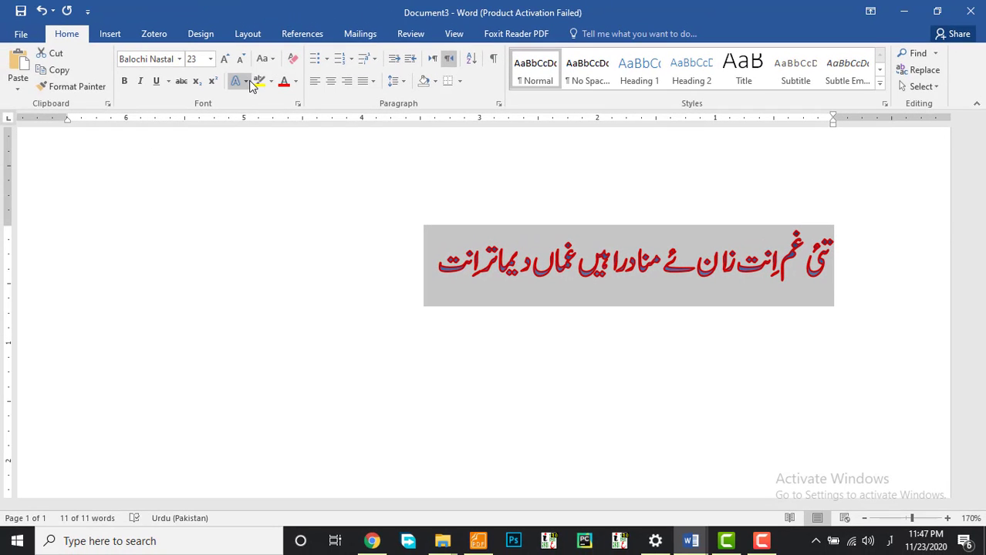
Remove the line's outline and apply the Fill - Black, Text 1, Shadow text effect.
left_click(245, 81)
mouse_move(410, 223)
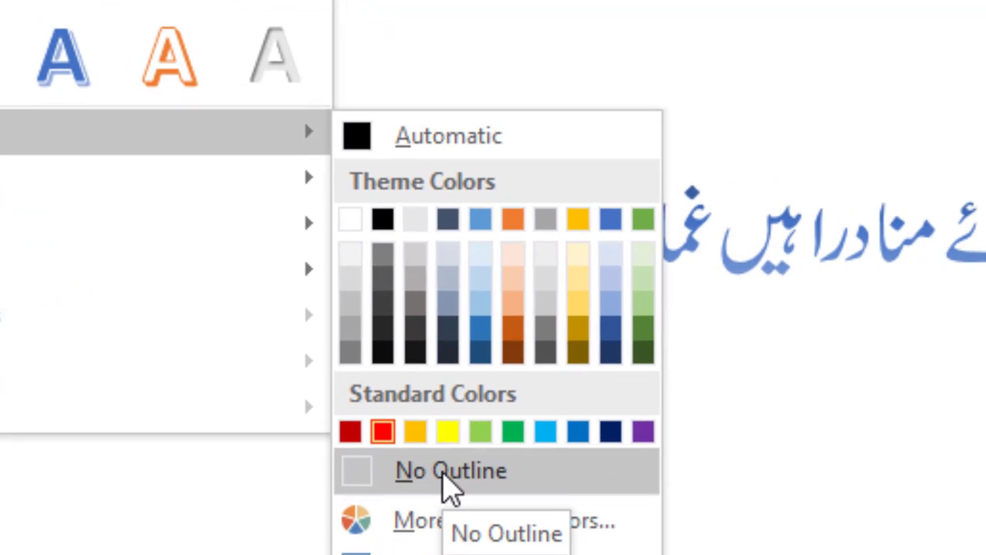
left_click(446, 482)
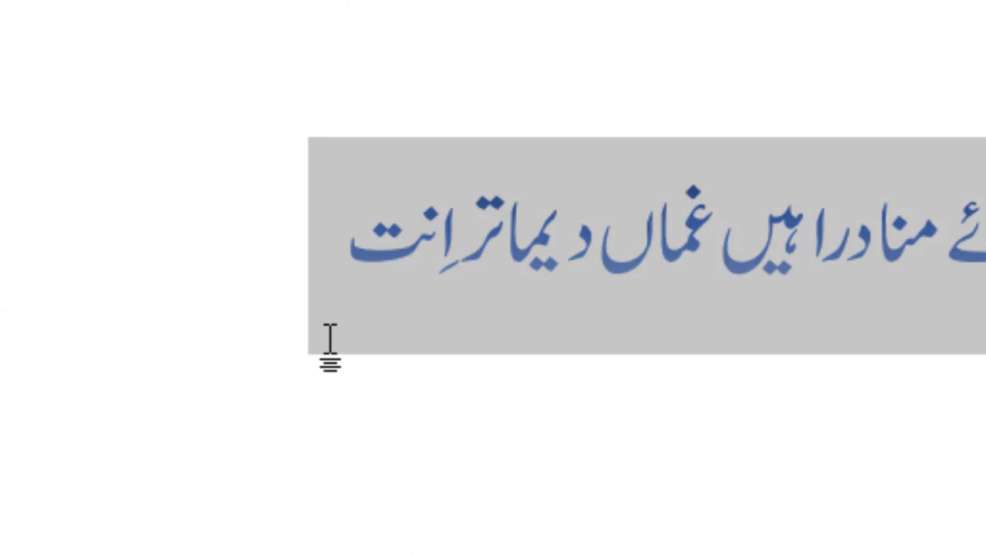
left_click(59, 32)
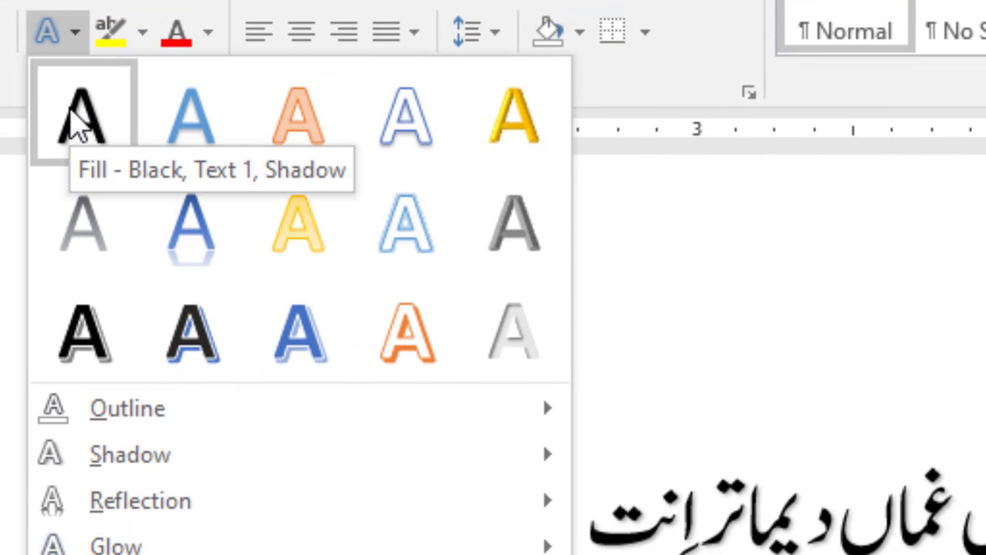
left_click(81, 123)
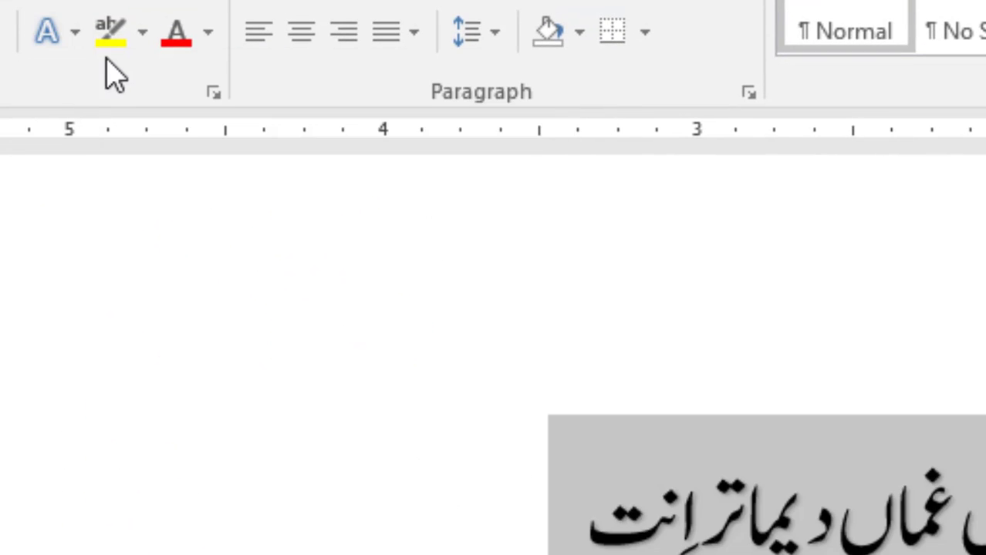
Try the darkest gold theme colour on the line, then set the font colour back to Automatic.
left_click(207, 33)
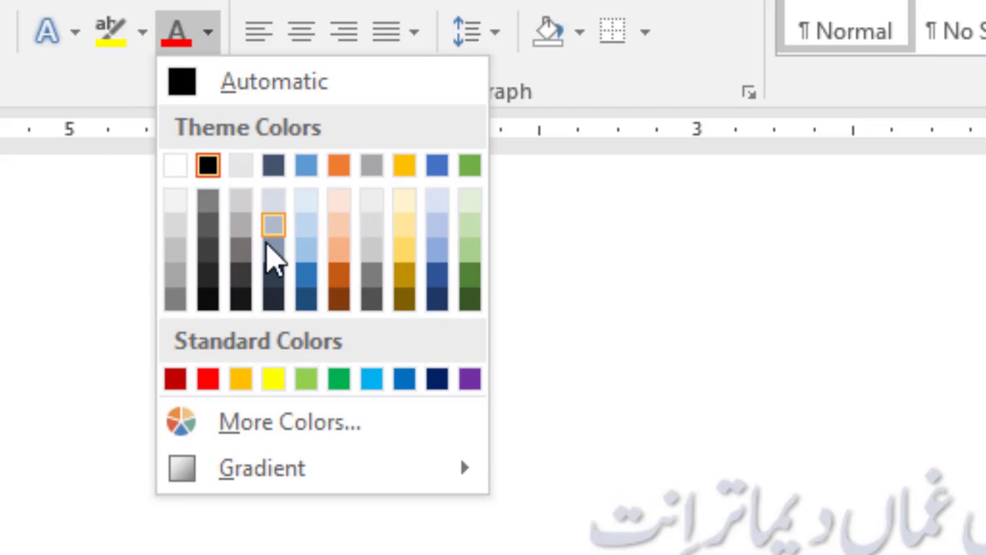
left_click(404, 300)
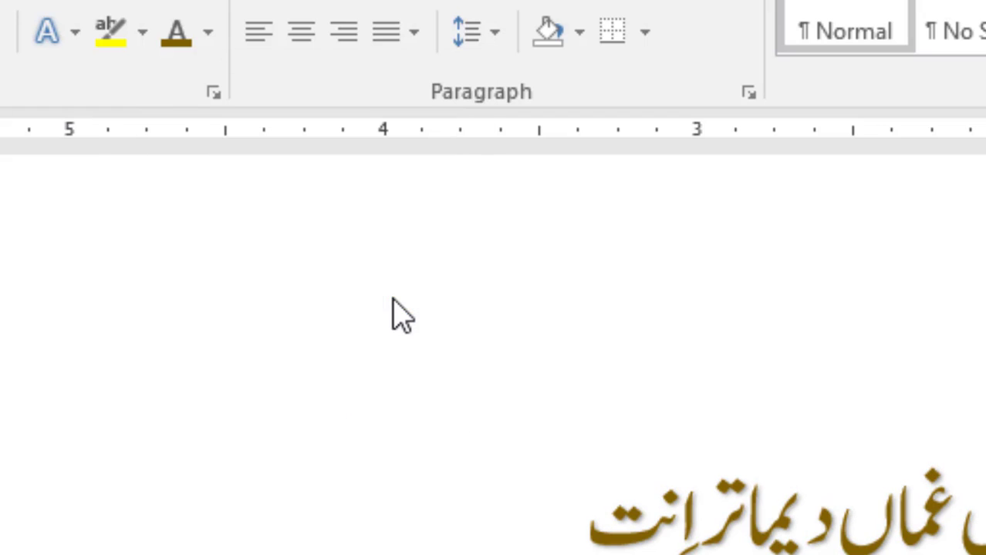
left_click(214, 49)
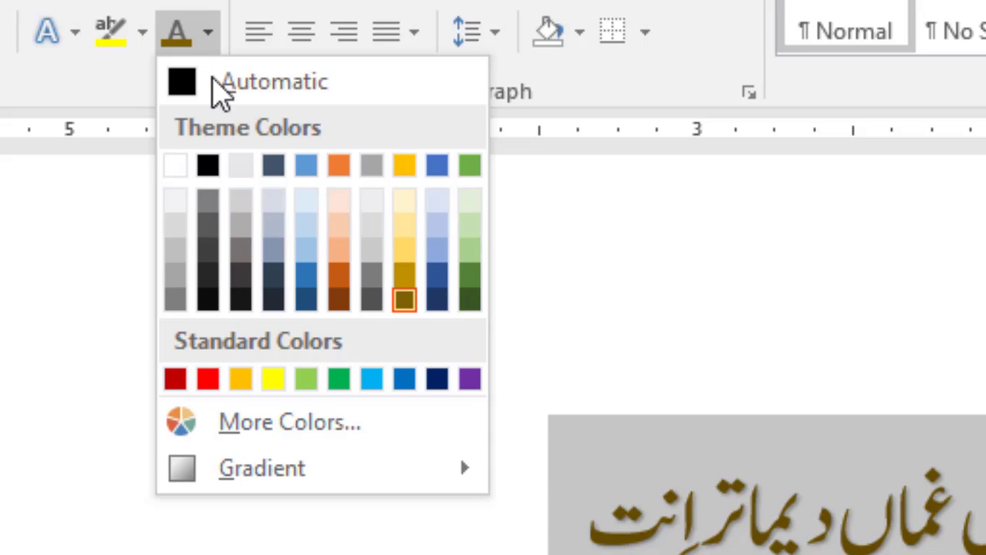
left_click(278, 87)
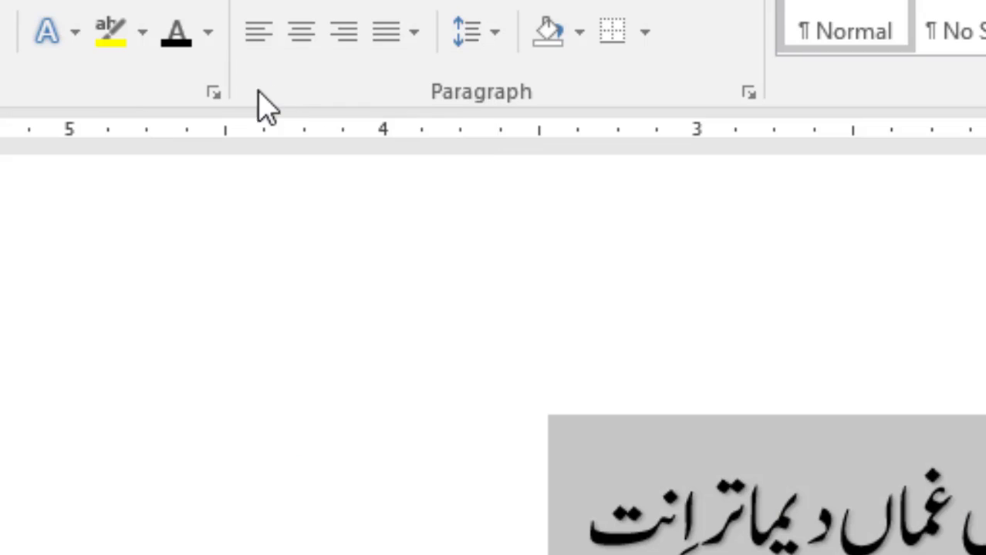
Remove the shadow effect from the whole line.
left_click(74, 32)
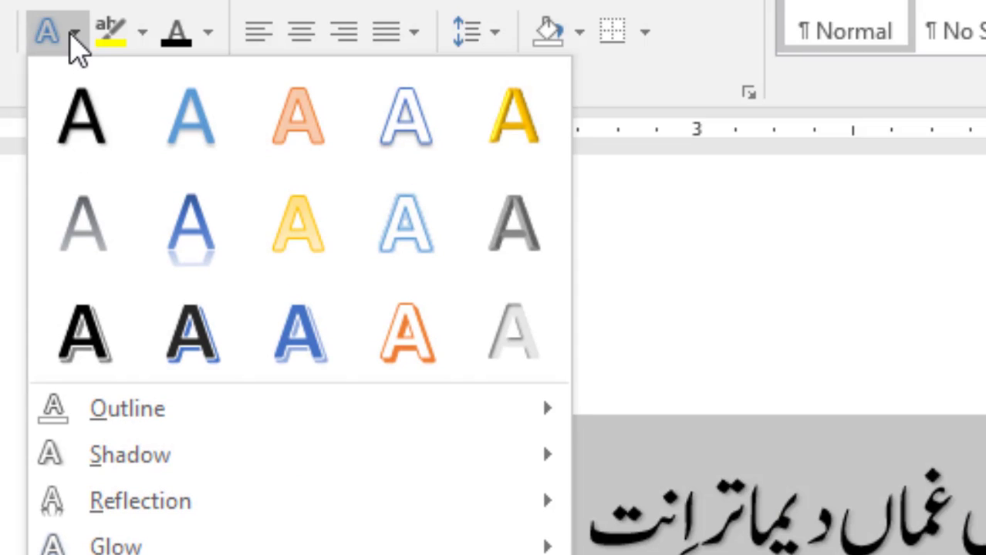
mouse_move(330, 460)
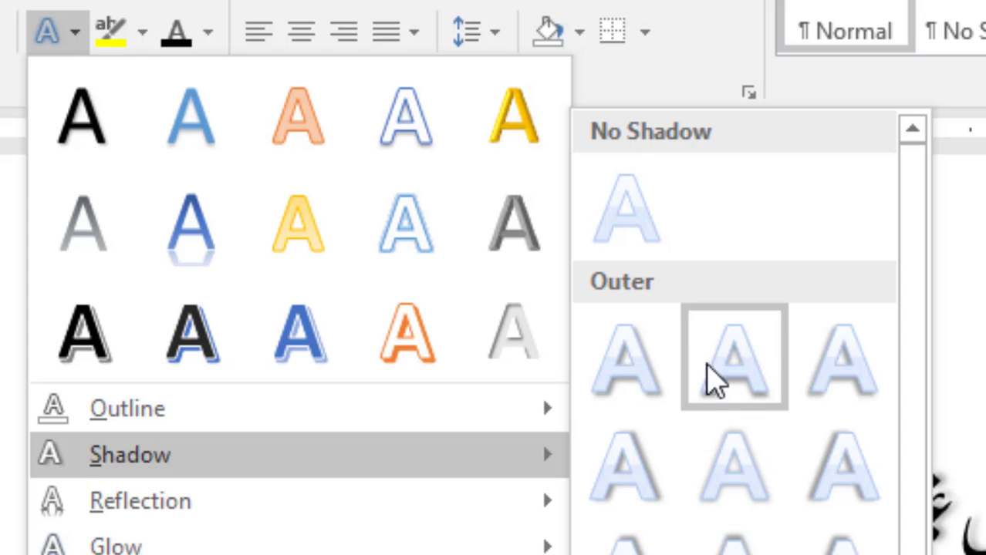
left_click(632, 194)
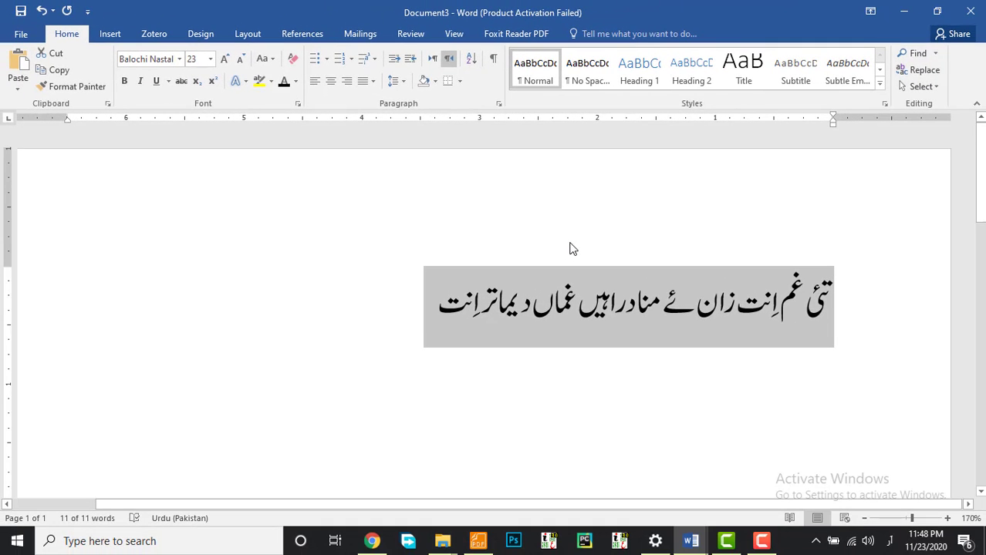
Select the whole Balochi line and clear all of its formatting.
scroll(549, 294, "down", 1)
scroll(543, 302, "up", 1)
left_click(423, 306)
left_click_drag(423, 306, 862, 290)
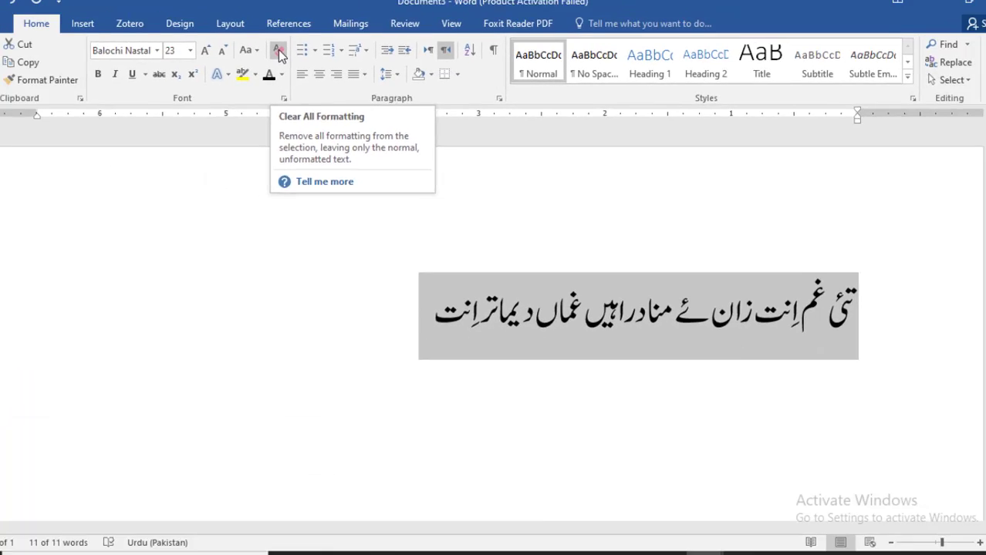
left_click(279, 52)
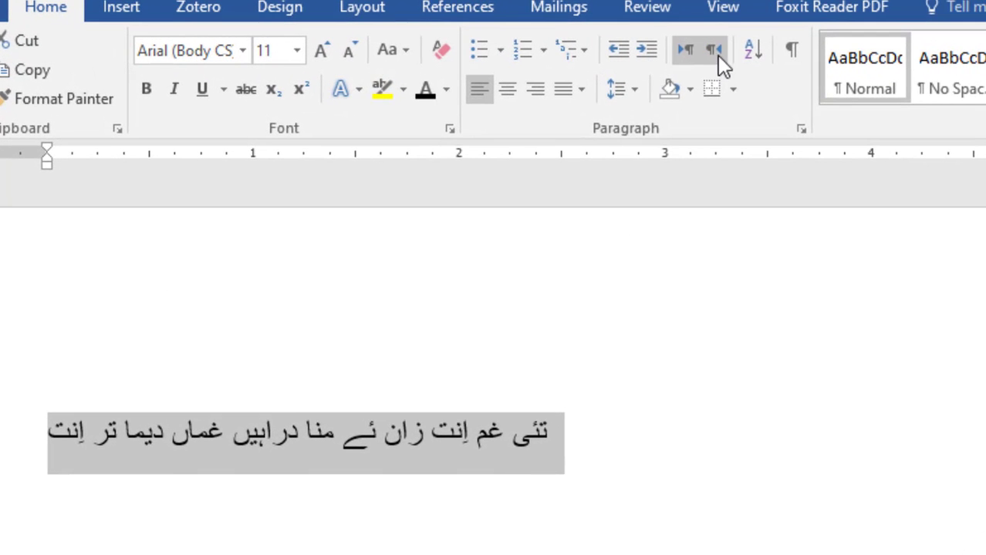
Set the line's text direction to right-to-left and apply a justified alignment.
left_click(712, 50)
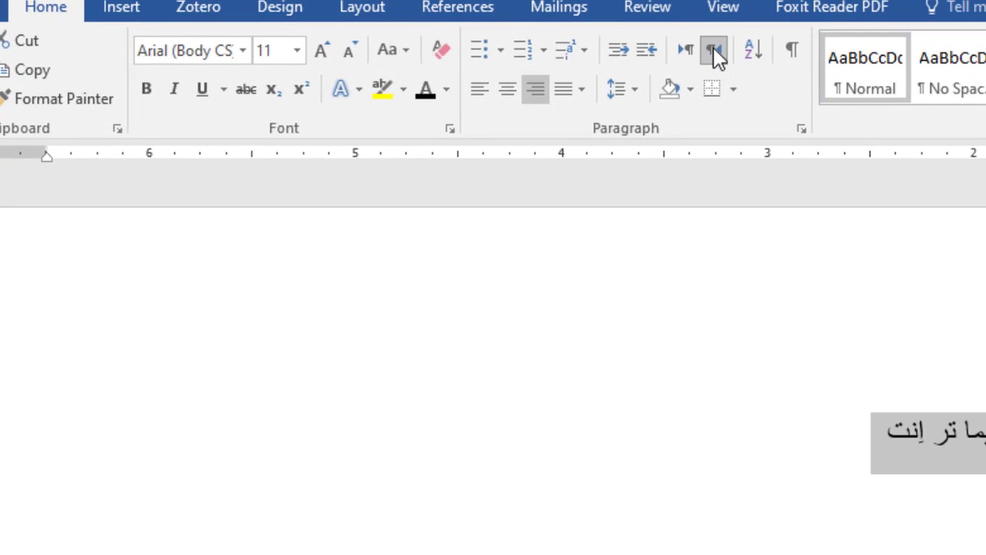
left_click(580, 90)
left_click(576, 121)
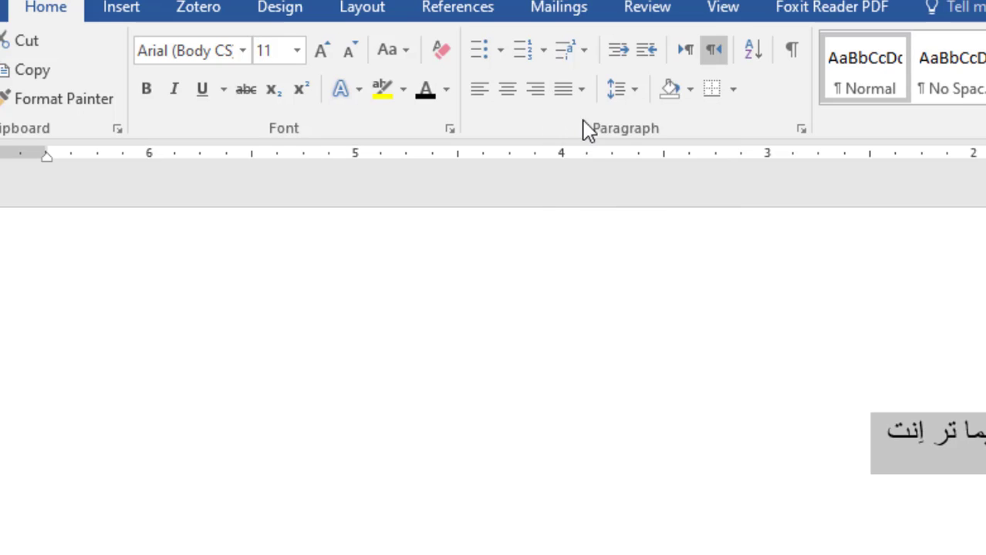
Set the line's font to Balochi Nastalik and its size to 22.
left_click(243, 51)
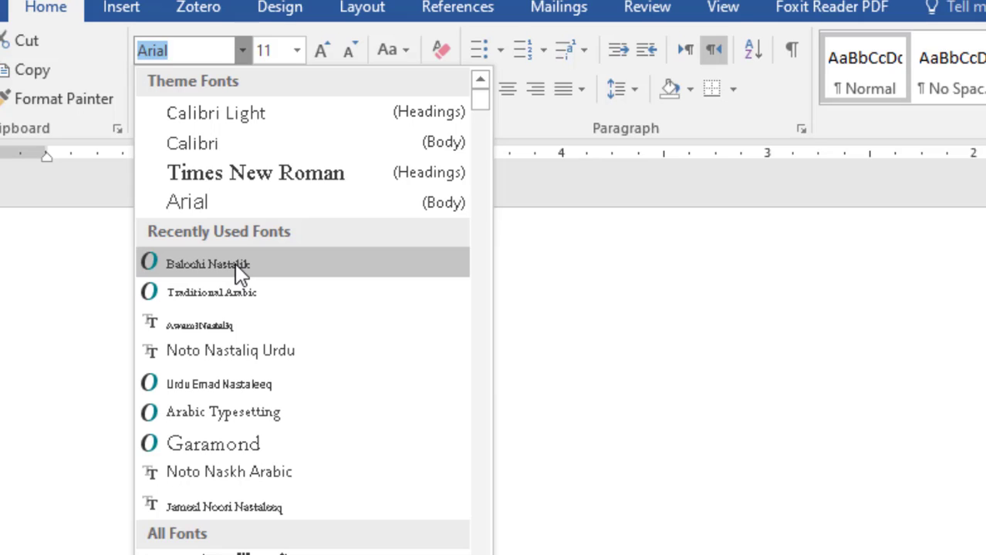
left_click(239, 272)
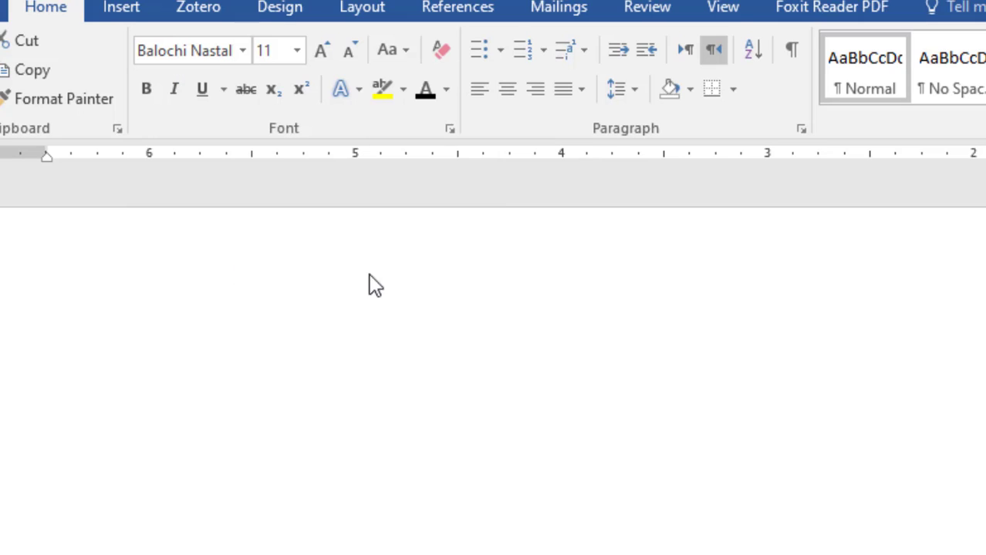
left_click(296, 52)
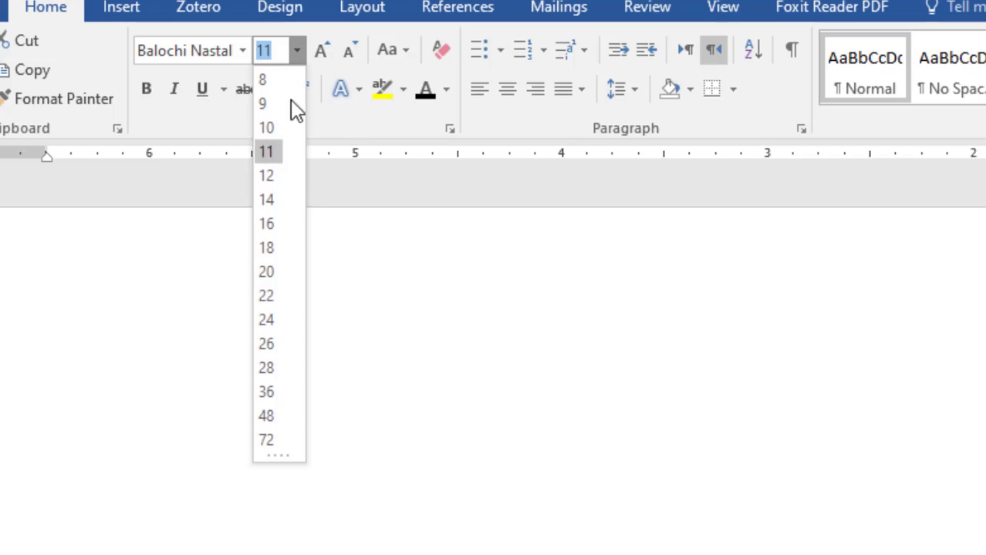
left_click(266, 297)
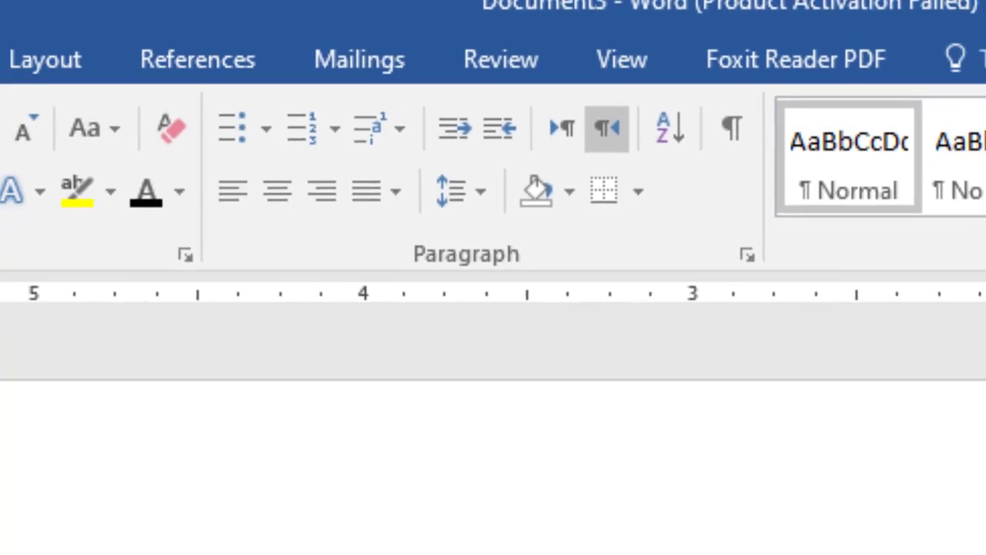
Switch to Document1 and show its first page from the top at 150% zoom.
mouse_move(691, 541)
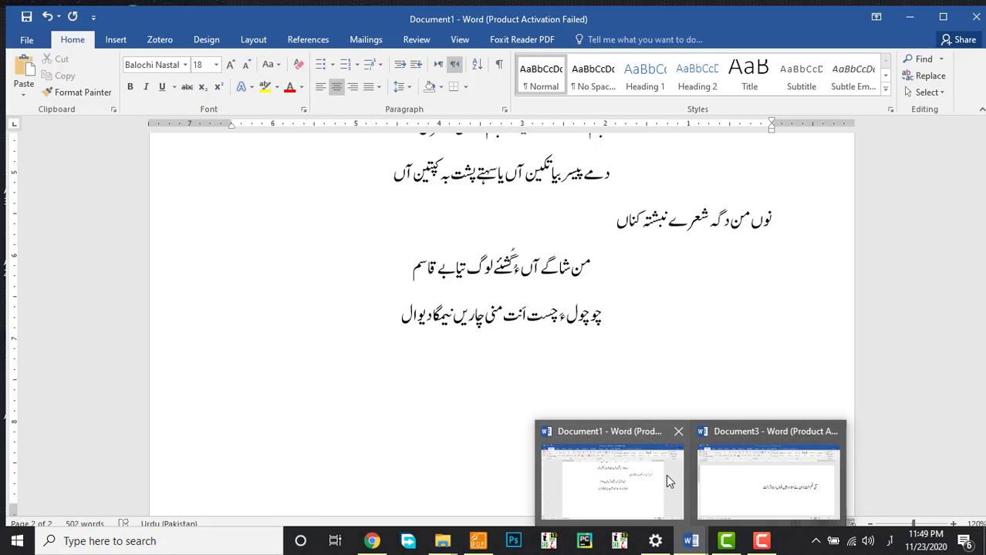
left_click(668, 482)
scroll(532, 332, "up", 10)
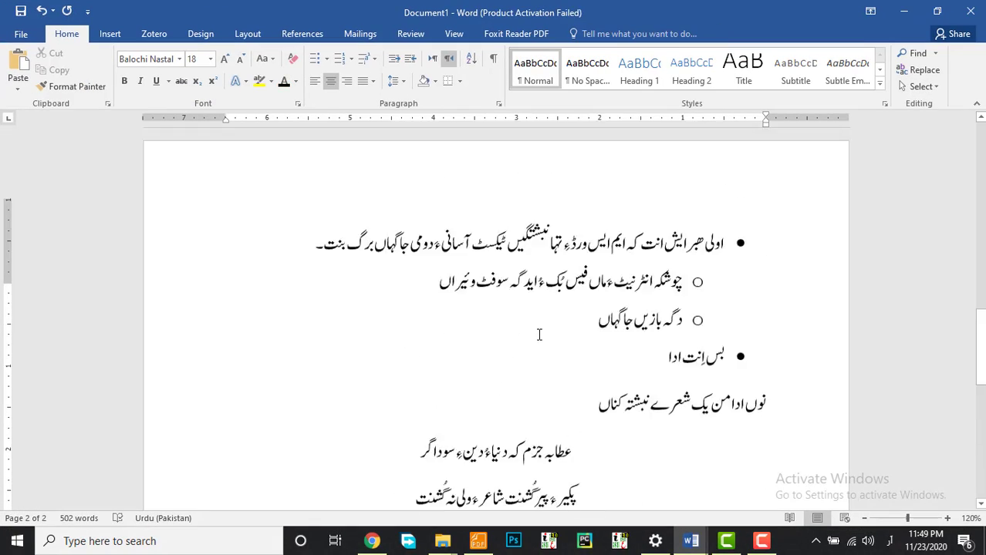
scroll(539, 334, "up", 3)
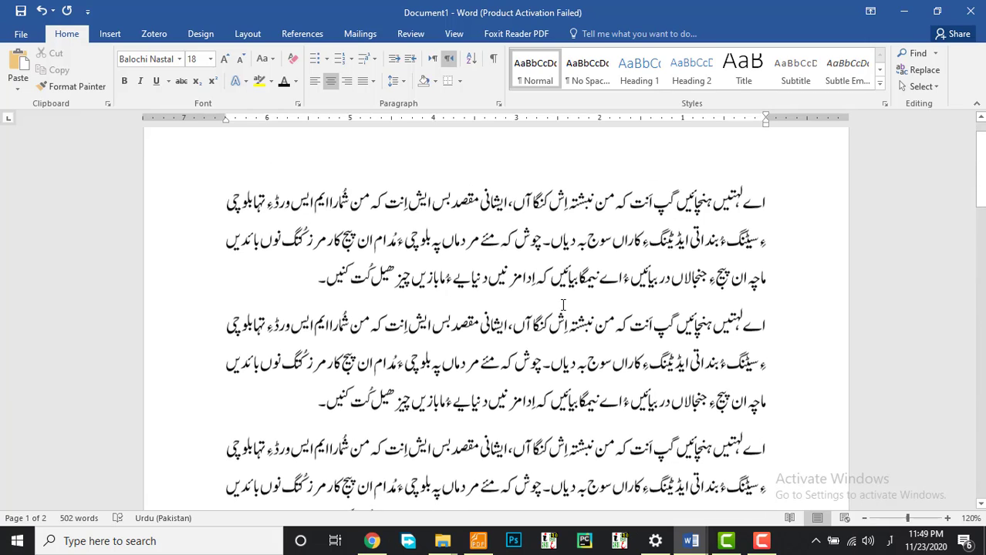
scroll(566, 294, "up", 1)
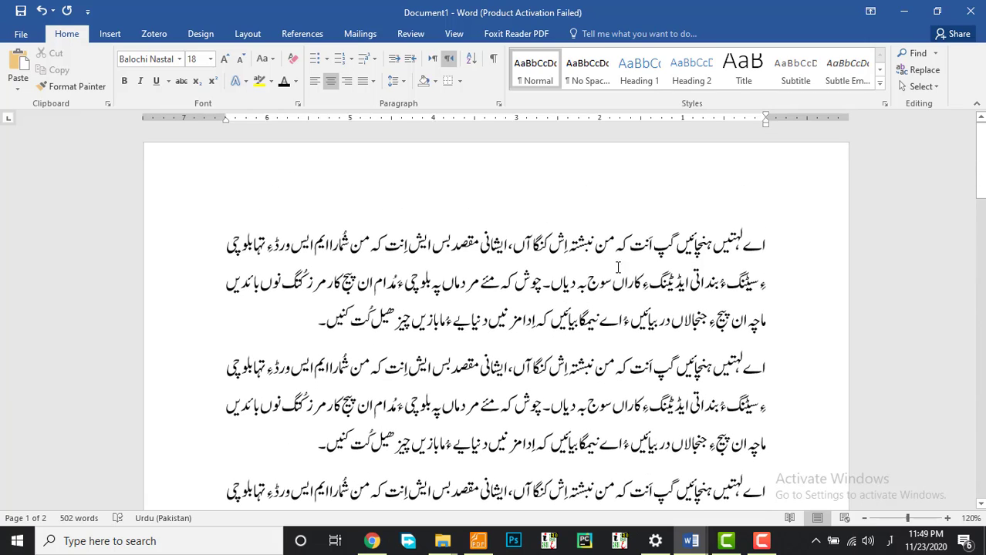
scroll(531, 311, "up", 3, "ctrl")
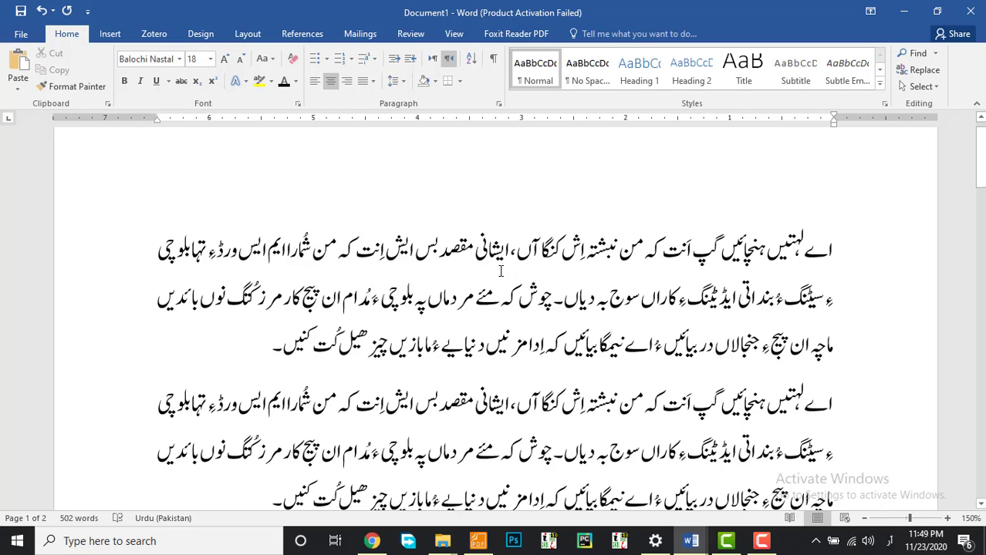
Select single phrases one at a time in the first three paragraphs, each selection replacing the previous one.
left_click_drag(362, 248, 509, 248)
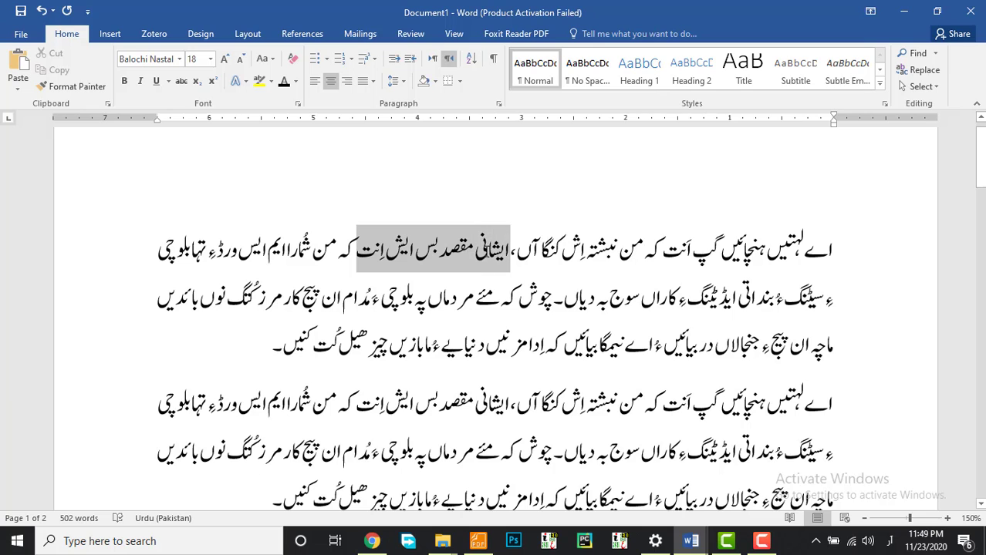
left_click_drag(357, 403, 541, 402)
scroll(527, 401, "down", 2)
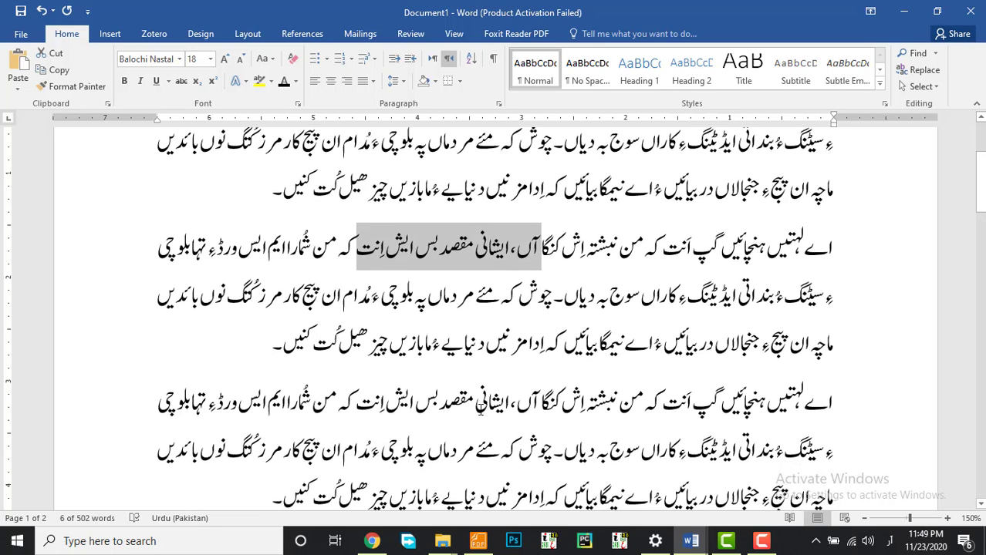
left_click_drag(356, 403, 561, 402)
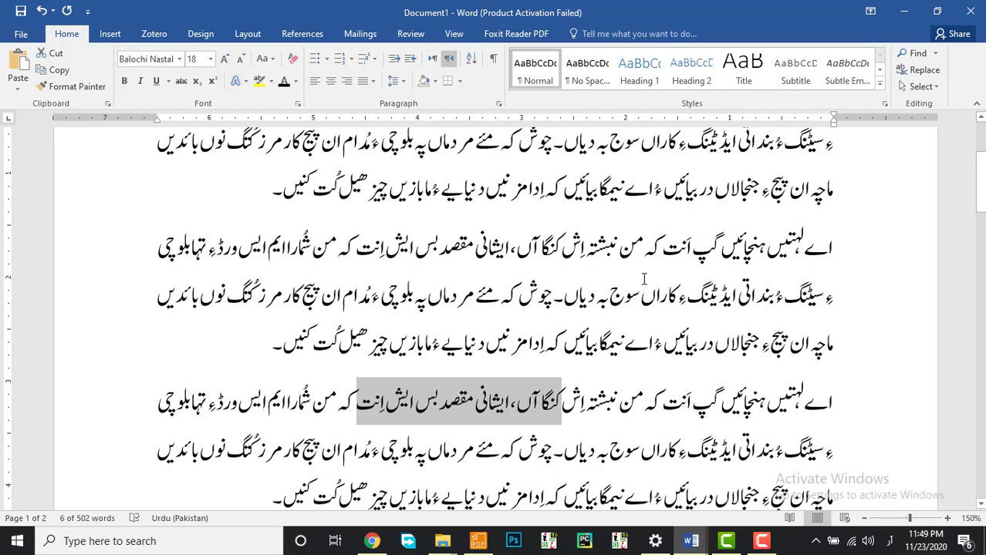
scroll(602, 292, "up", 2)
scroll(629, 301, "down", 1)
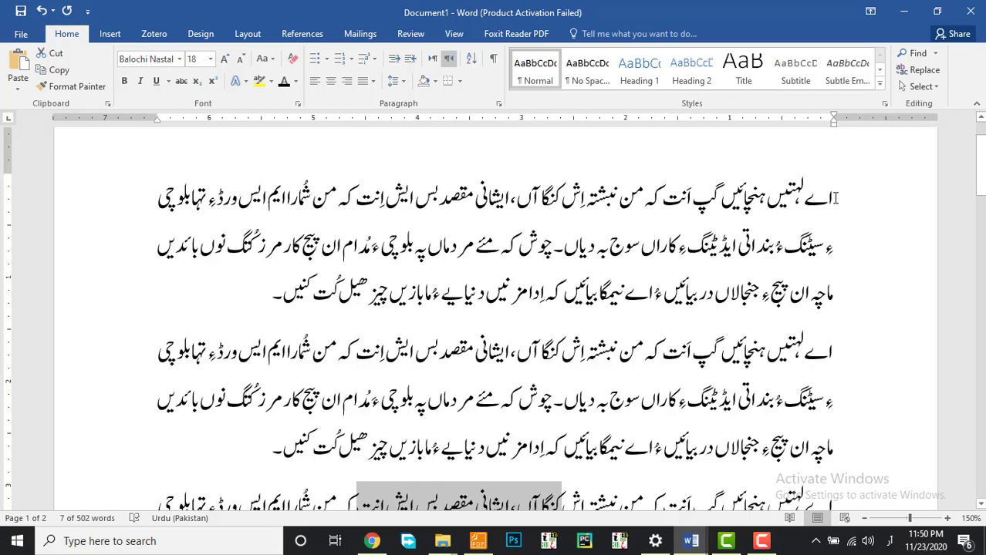
left_click_drag(827, 199, 679, 210)
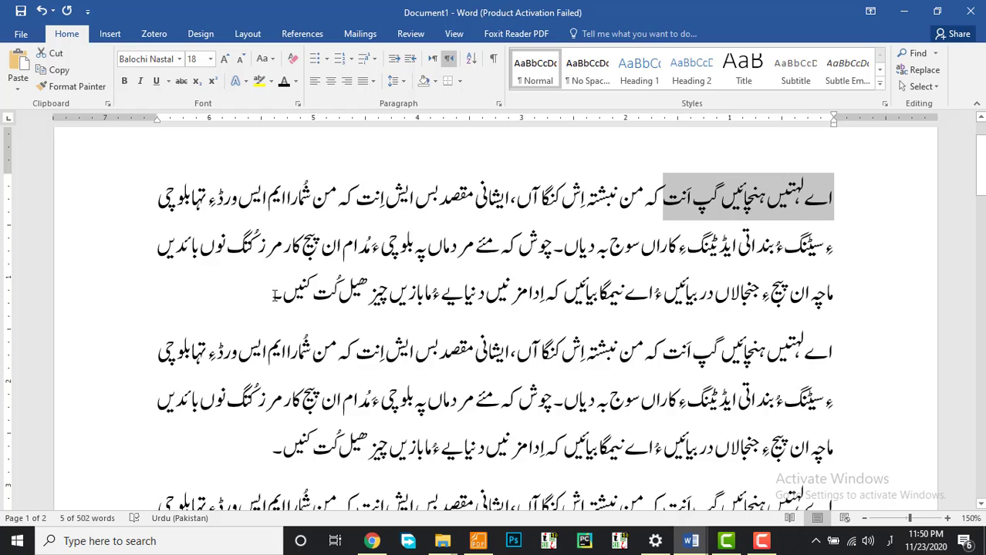
left_click_drag(275, 295, 411, 297)
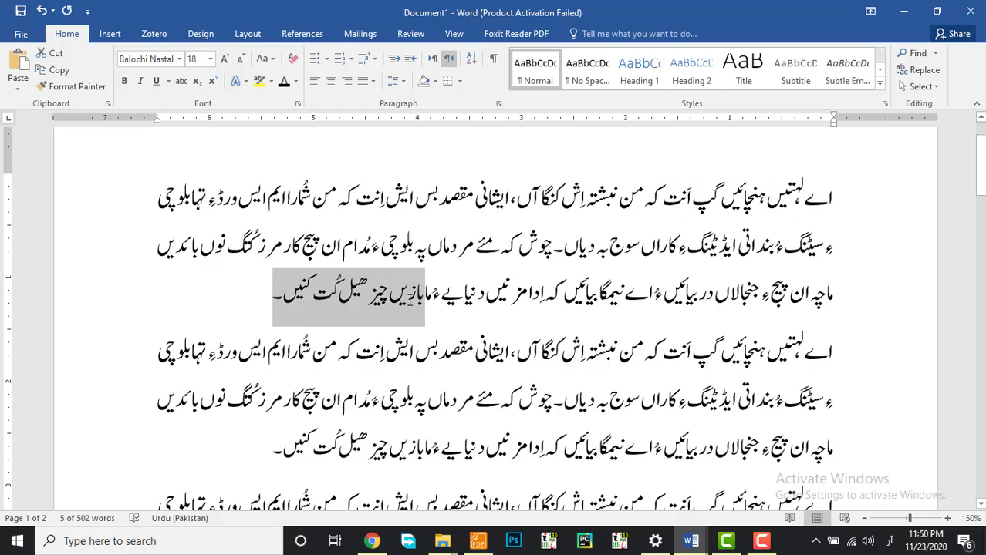
Select together the opening and closing phrases of the first two paragraphs and the phrase چوش کہ مئے in the third.
left_click_drag(833, 198, 668, 218)
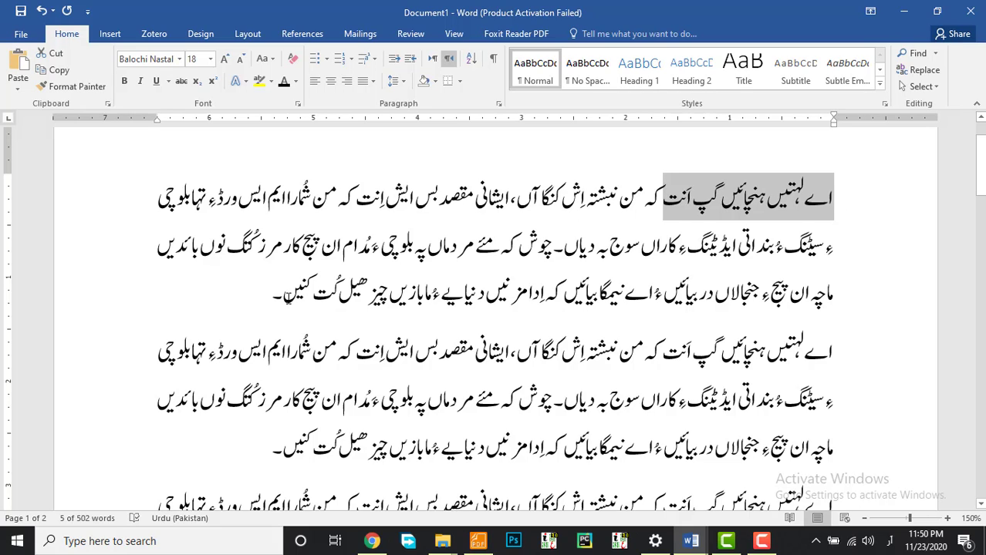
left_click_drag(286, 294, 430, 302)
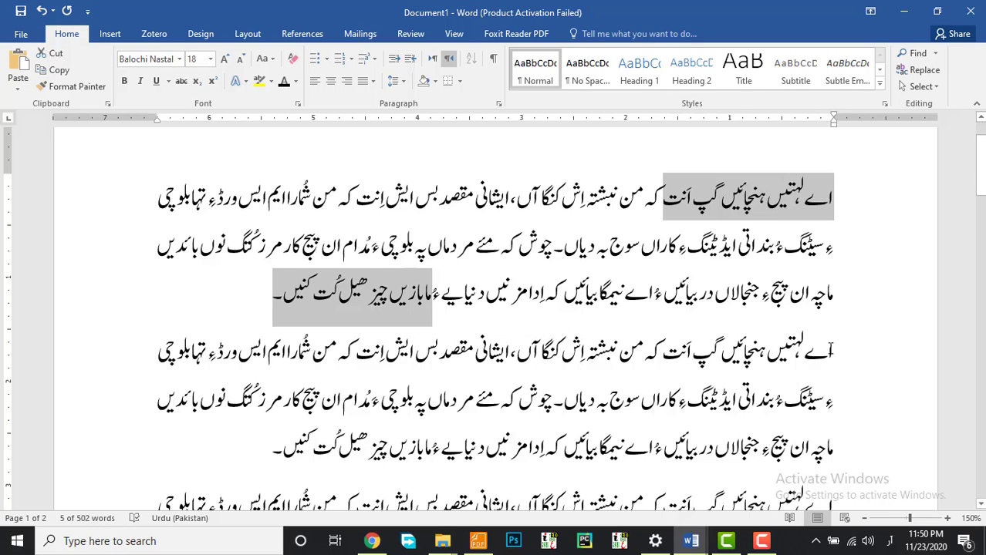
left_click_drag(832, 351, 677, 356)
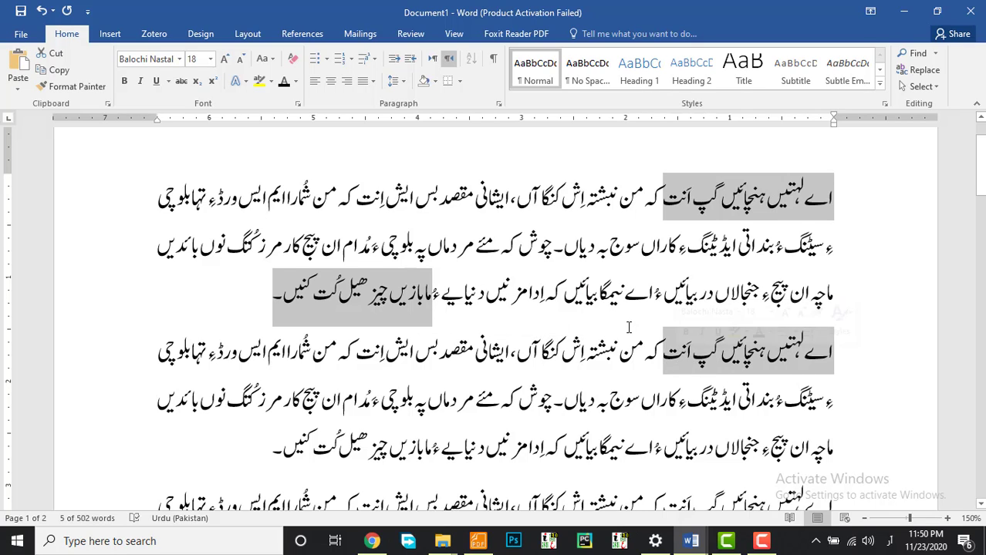
scroll(473, 356, "down", 2)
left_click_drag(289, 354, 438, 355)
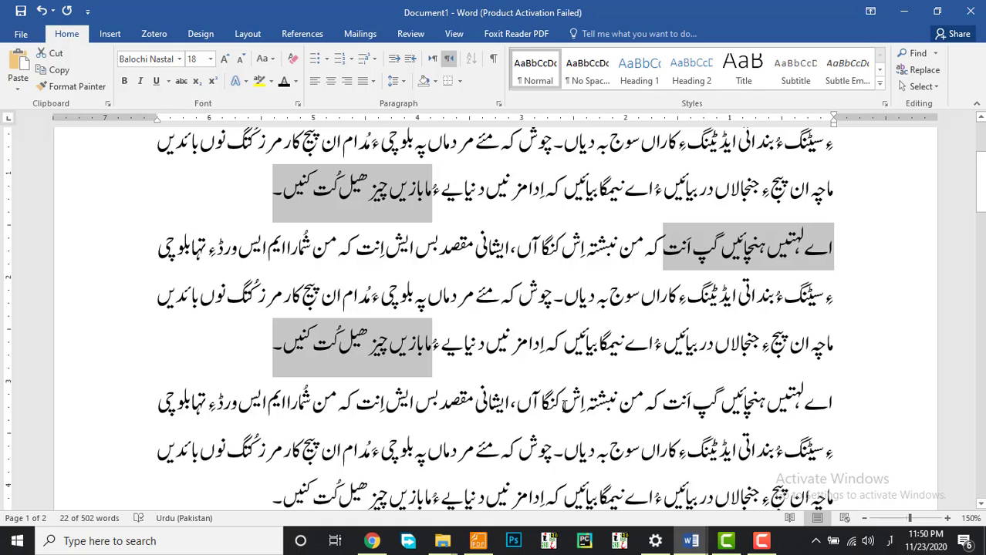
scroll(567, 386, "down", 2)
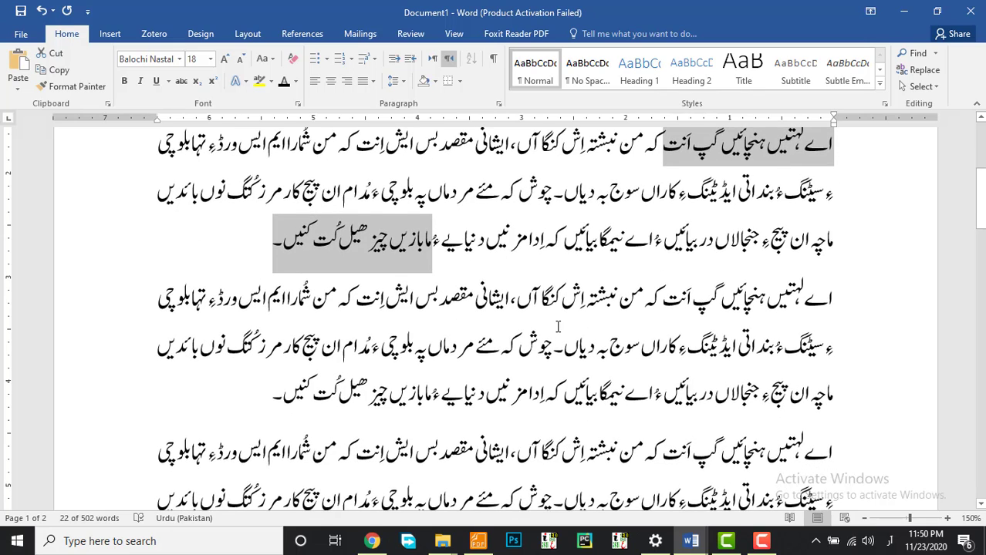
scroll(557, 327, "down", 1)
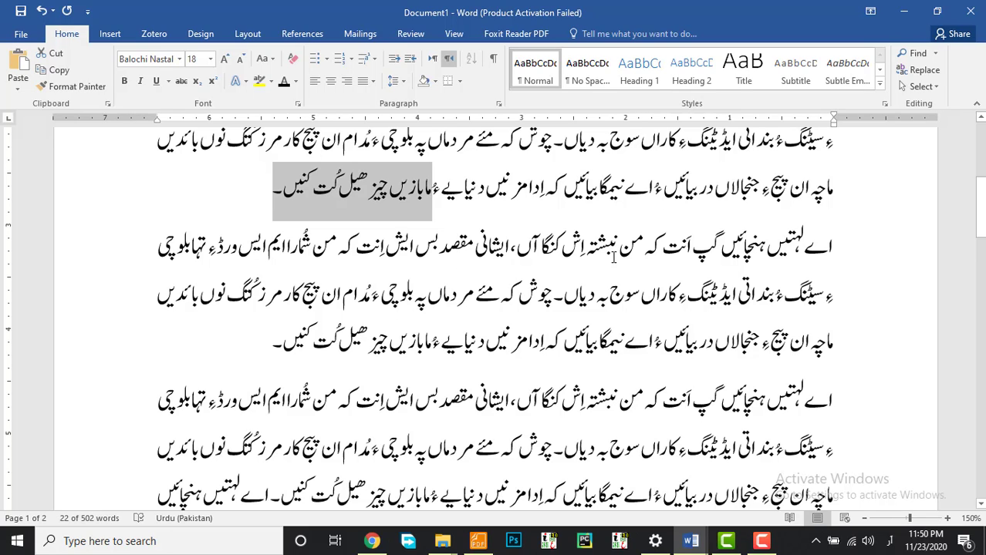
left_click_drag(475, 297, 554, 299)
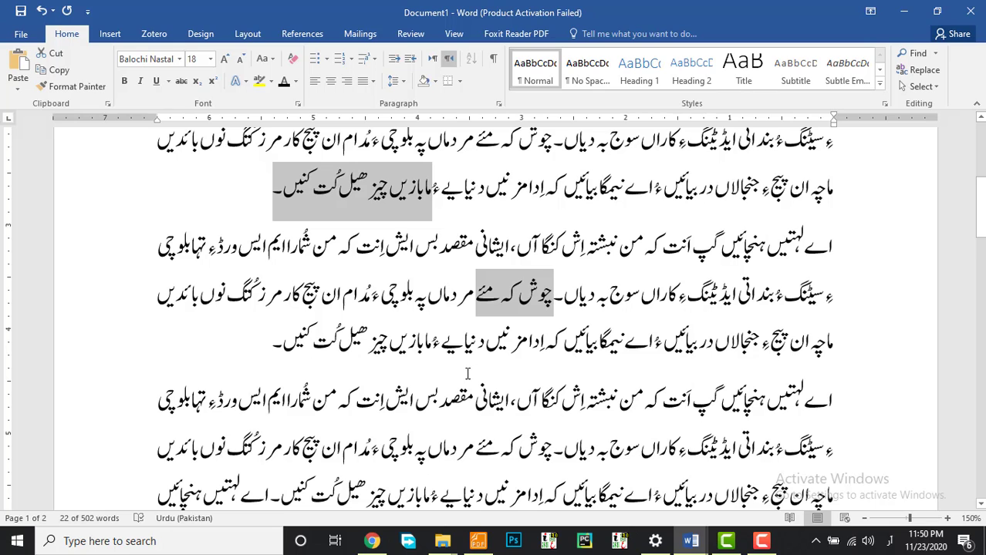
Make all the selected phrases bold and open the font size choices to preview larger sizes.
scroll(470, 374, "up", 6)
scroll(392, 315, "down", 1)
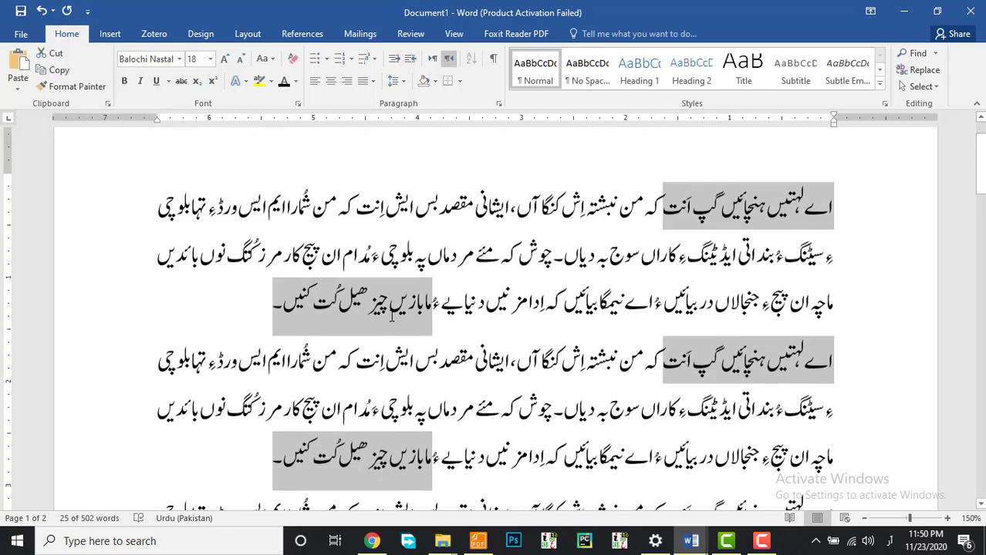
left_click(125, 82)
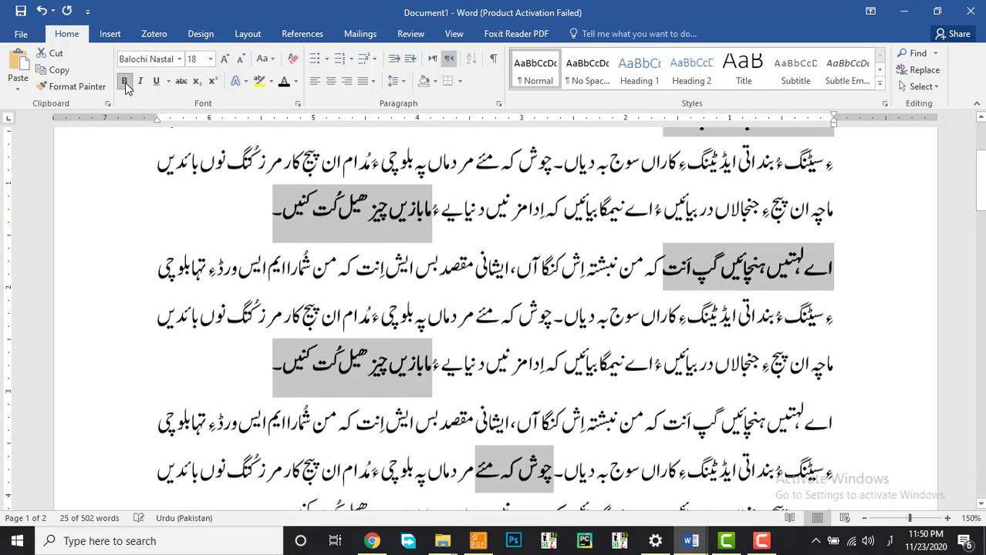
left_click(211, 60)
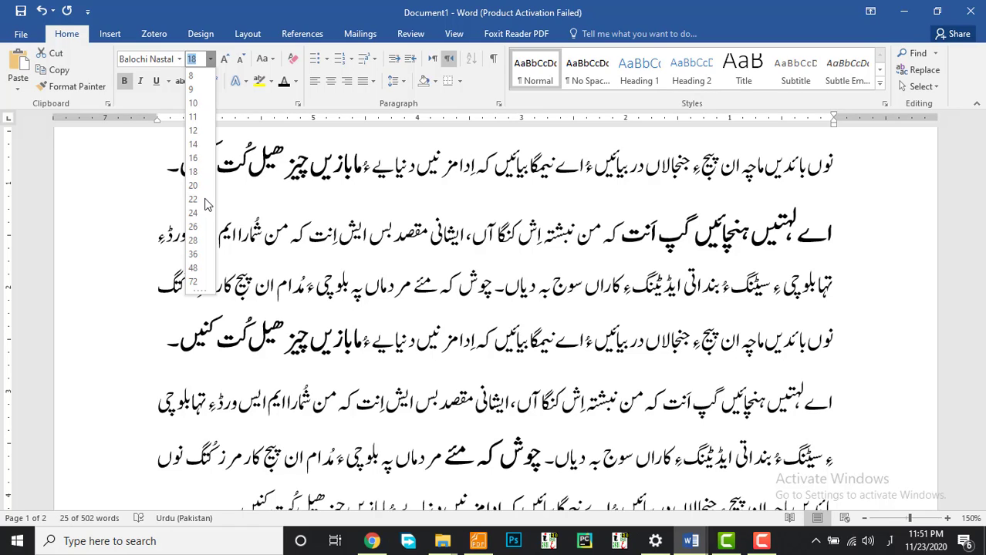
Undo the bold formatting on the separate phrases and clear the selection.
key("ctrl+z")
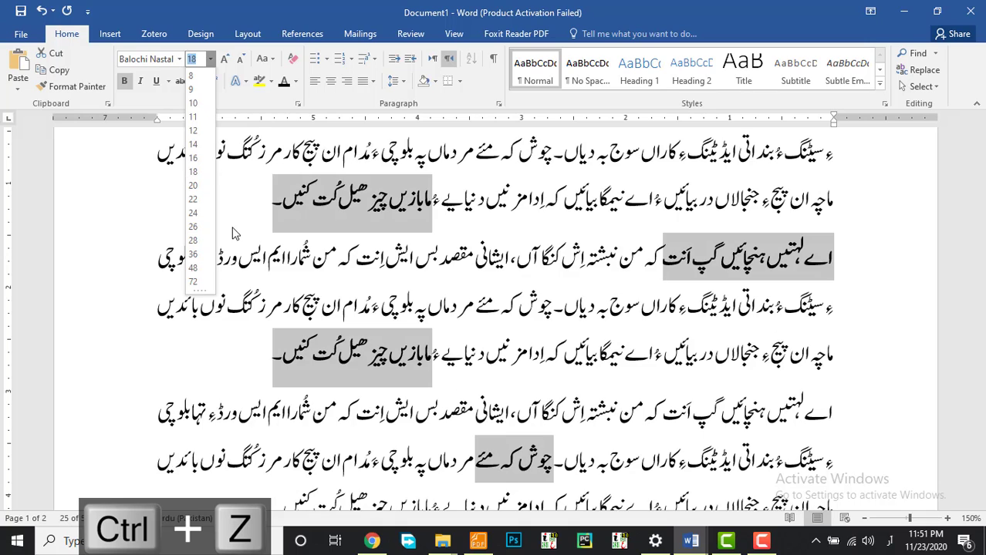
left_click(532, 247)
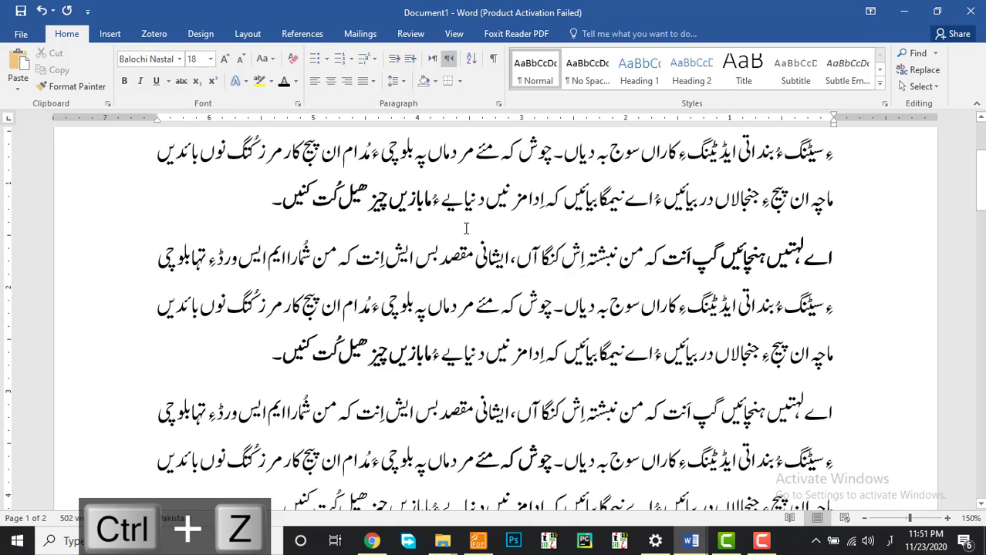
left_click(636, 222)
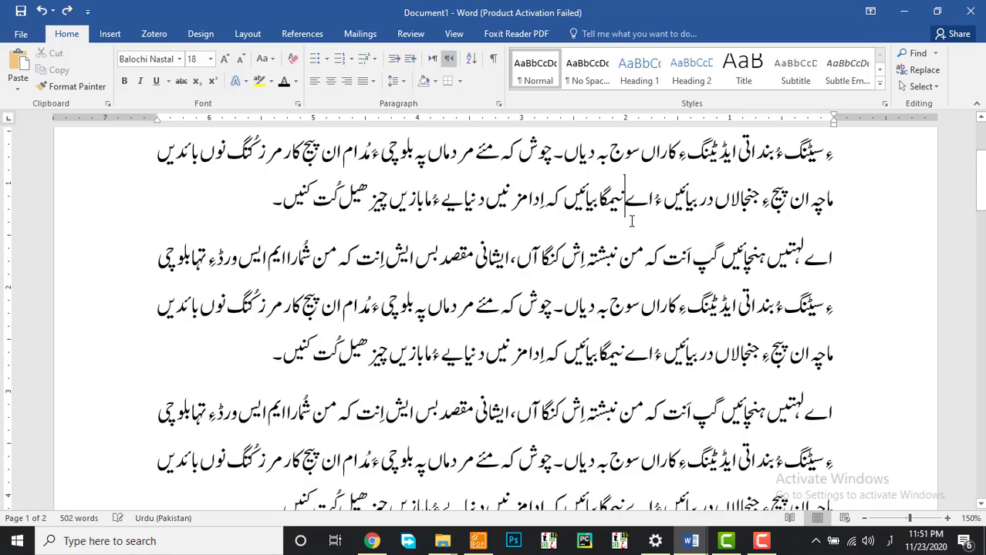
Select together the opening phrase اے لہتیں ہنچائیں گپ اَنت of each of the first four paragraphs.
scroll(724, 299, "up", 3)
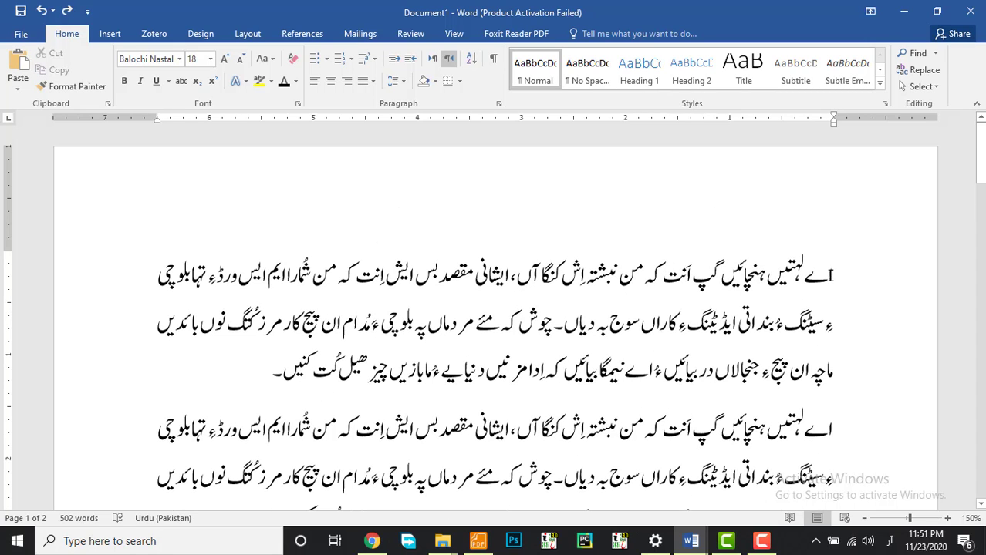
double_click(807, 286)
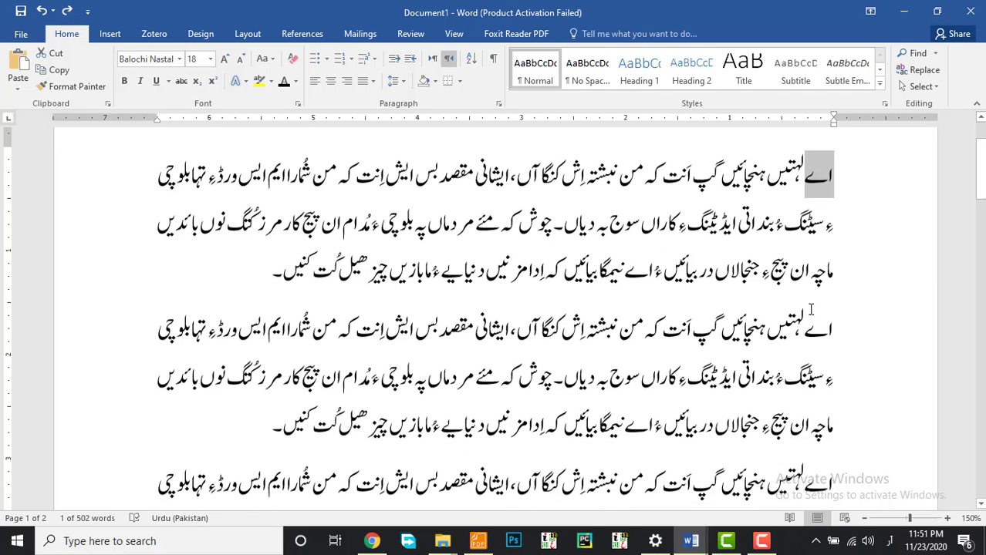
left_click(843, 277)
left_click_drag(835, 276, 678, 293)
scroll(677, 292, "down", 3)
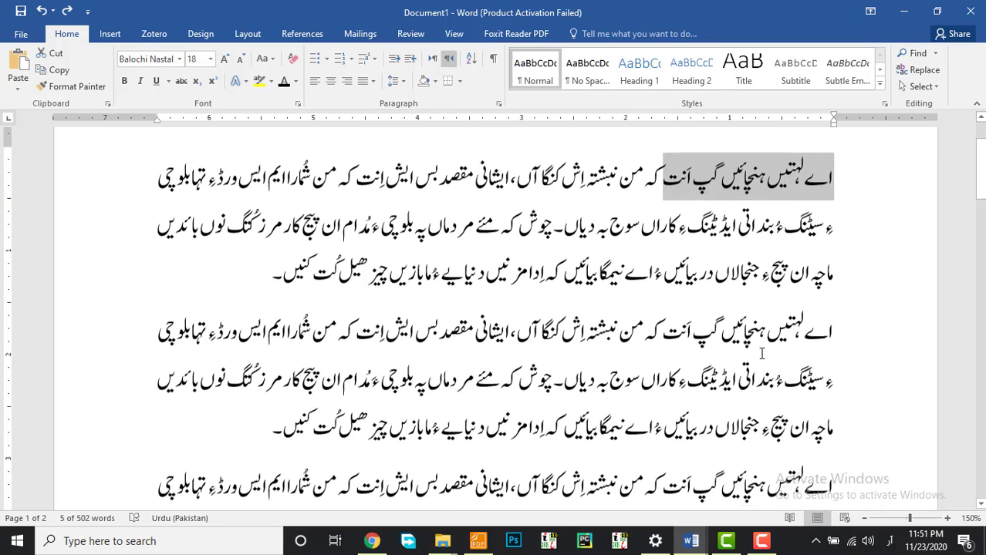
left_click_drag(819, 330, 668, 339)
scroll(668, 339, "down", 1)
scroll(668, 339, "down", 1)
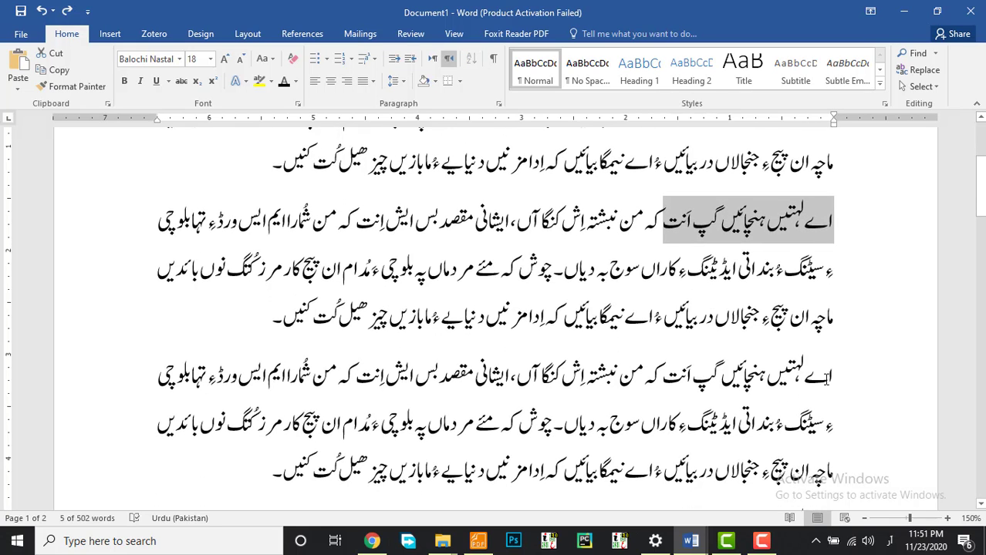
left_click_drag(826, 374, 672, 375)
scroll(673, 378, "down", 2)
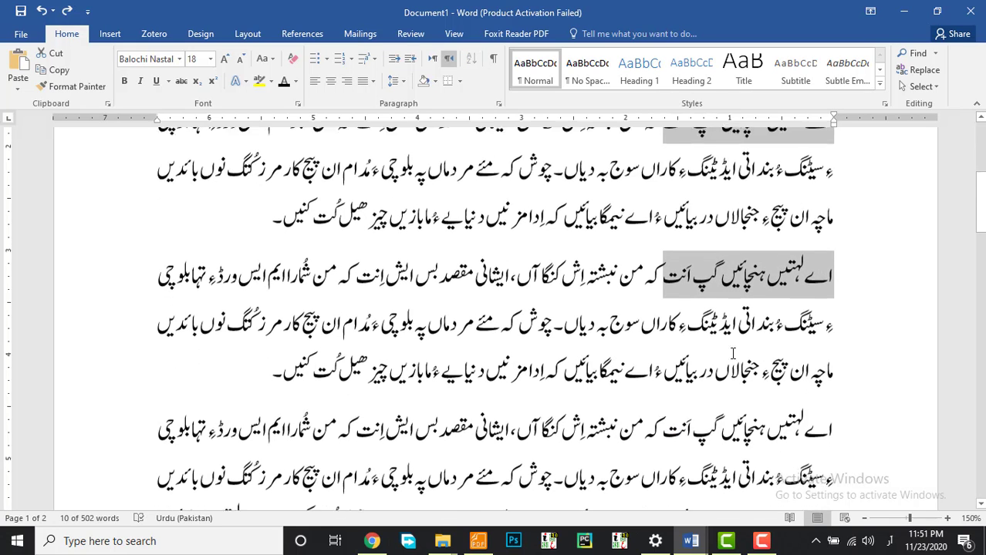
left_click_drag(834, 421, 674, 428)
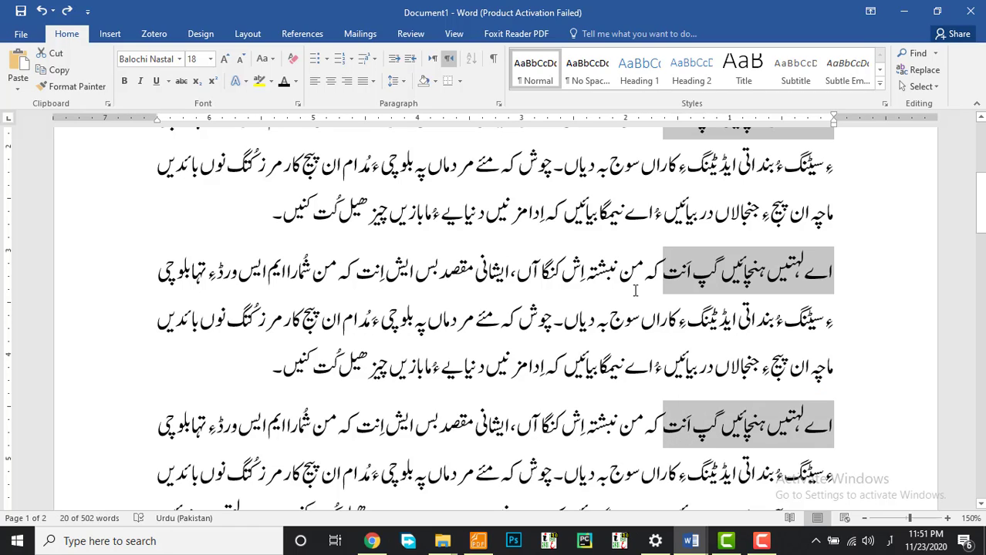
Set the font of the selected opening phrases to Calibri (Body), make them bold, and deselect them.
left_click(180, 59)
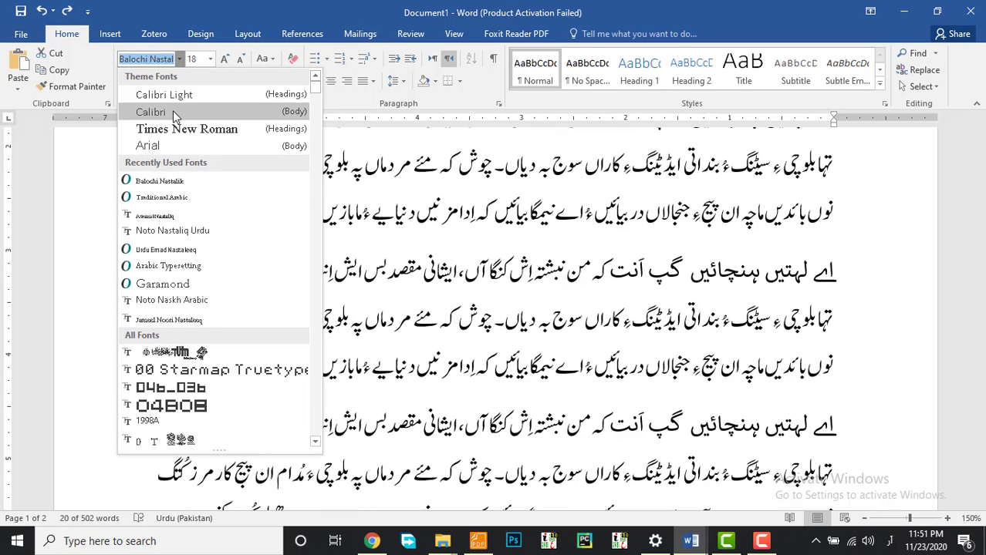
left_click(172, 112)
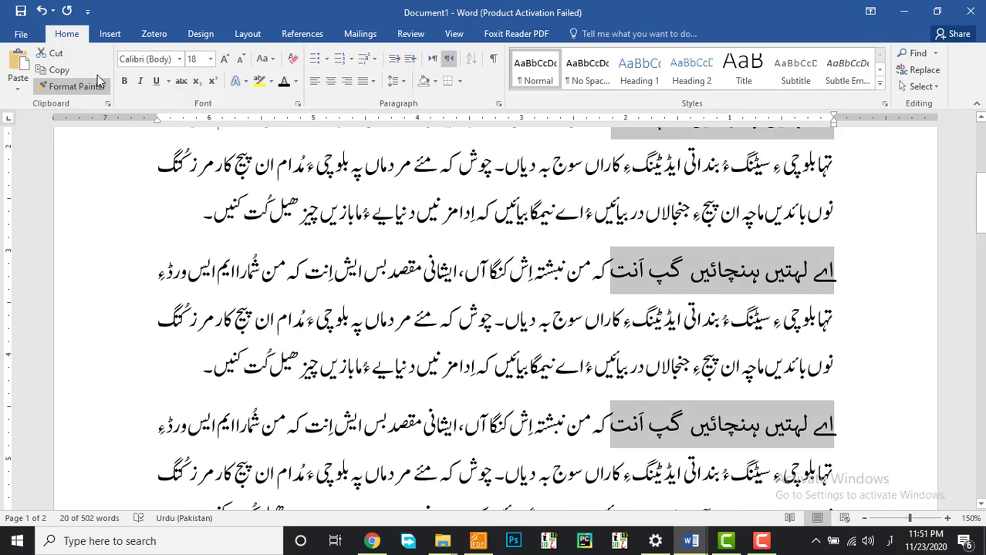
left_click(126, 82)
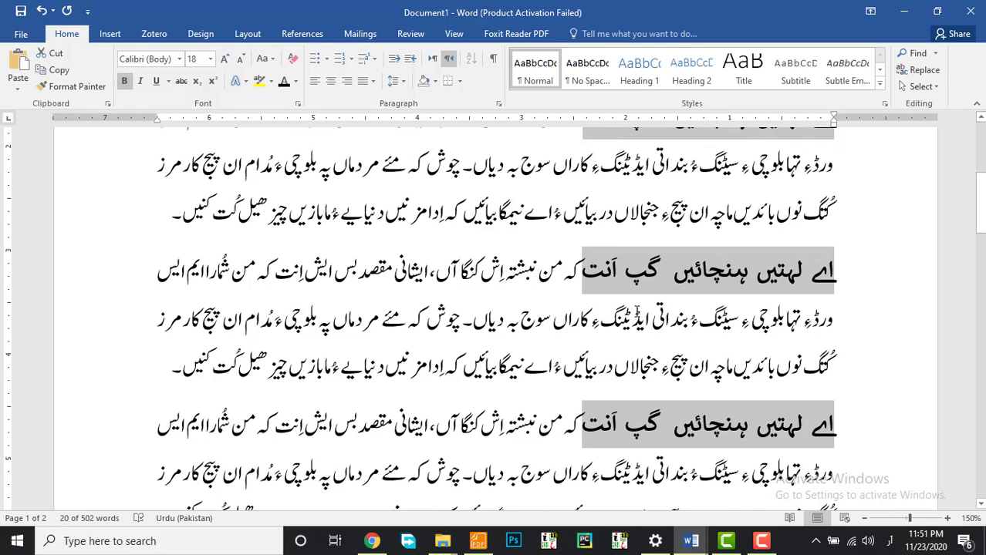
scroll(605, 300, "up", 4)
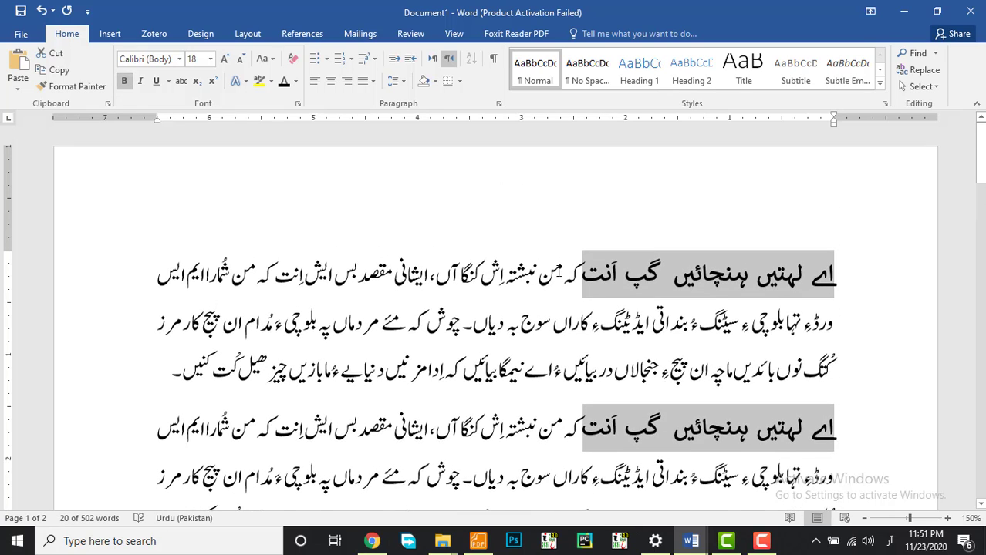
scroll(561, 266, "down", 1)
left_click(571, 230)
scroll(581, 290, "down", 2)
scroll(581, 289, "down", 5)
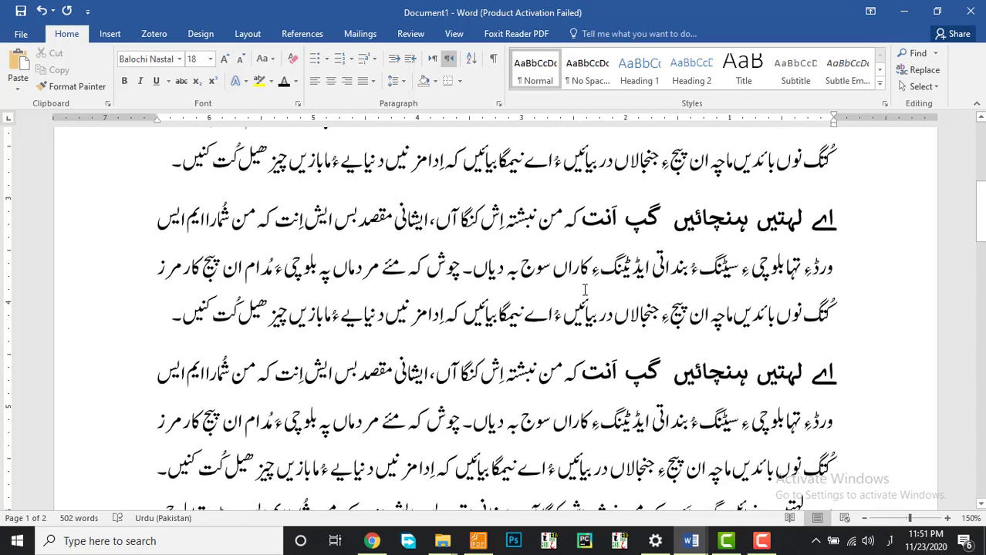
Undo the Calibri font and bold formatting on the opening phrases of the paragraphs.
scroll(587, 290, "down", 5)
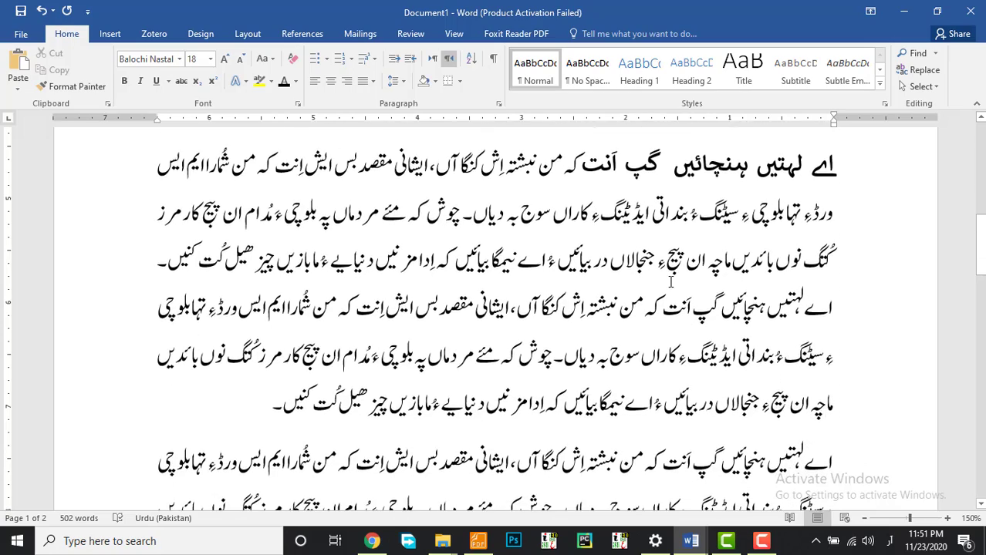
key("ctrl+z")
key("ctrl+z")
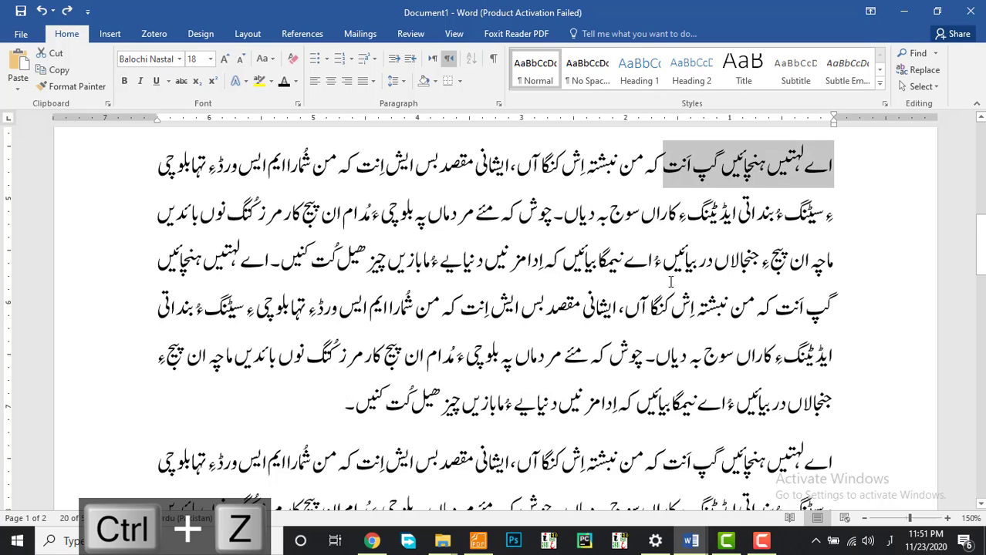
key("ctrl+z")
key("ctrl+z")
key("ctrl+z")
key("ctrl+z")
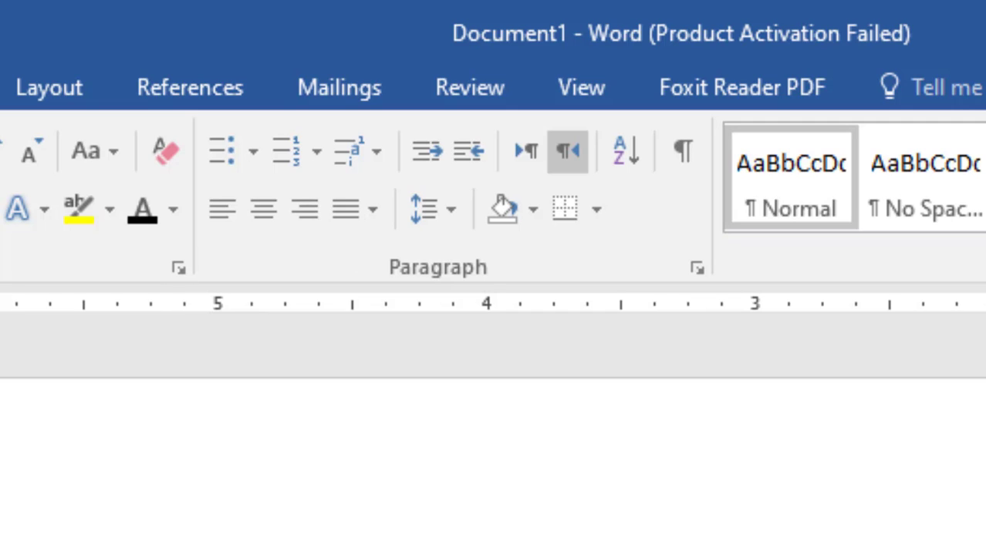
Select the first paragraph and try right and left alignment on it, ending with right alignment.
scroll(492, 441, "down", 1)
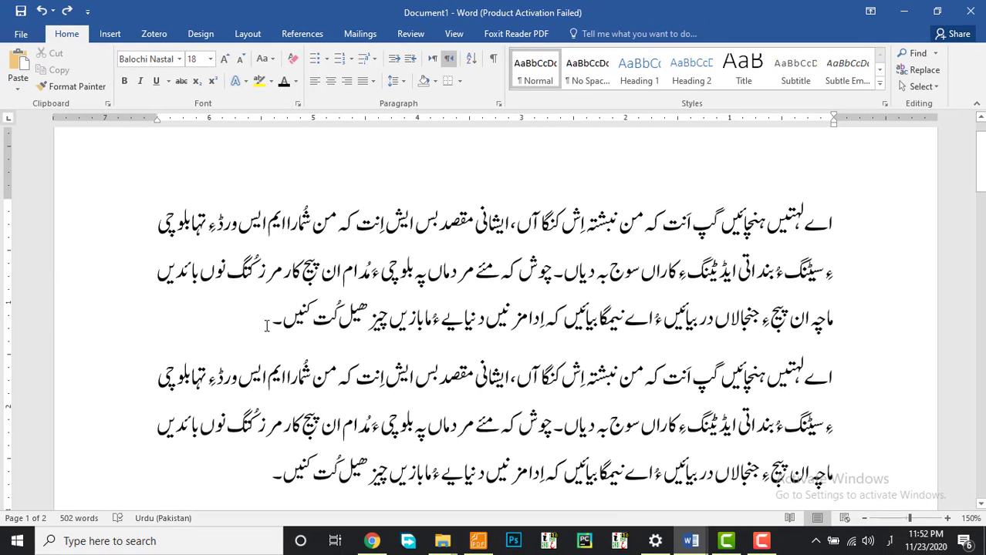
left_click_drag(266, 326, 833, 226)
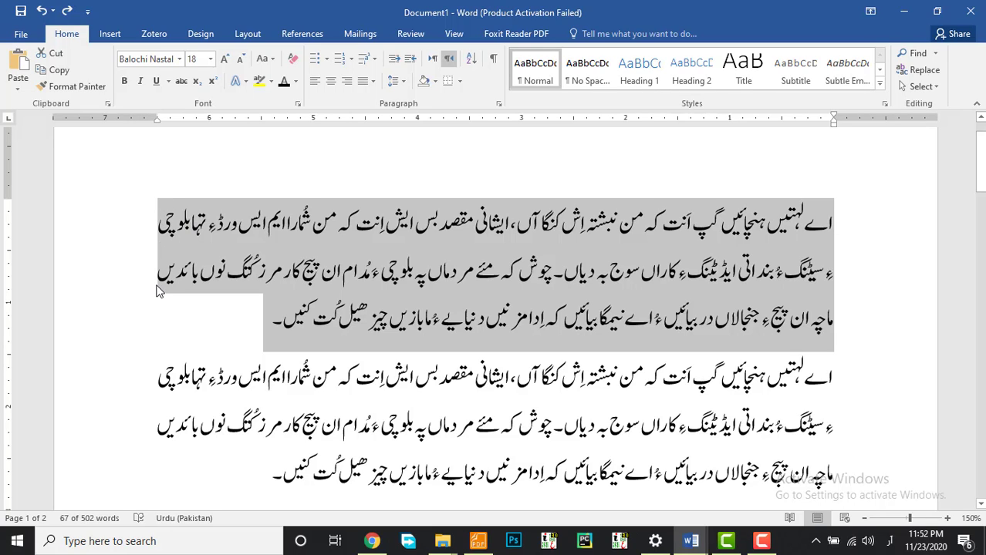
left_click(373, 81)
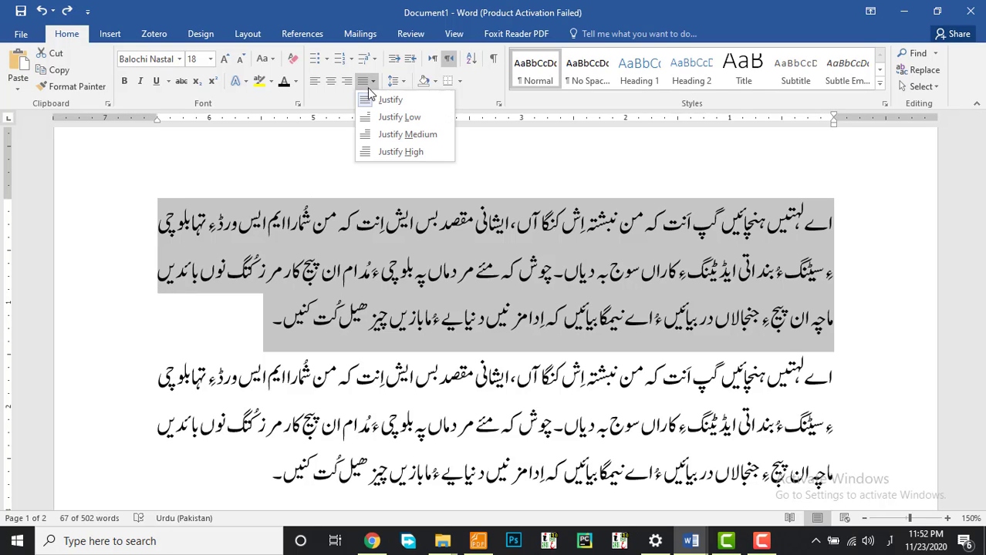
left_click(346, 82)
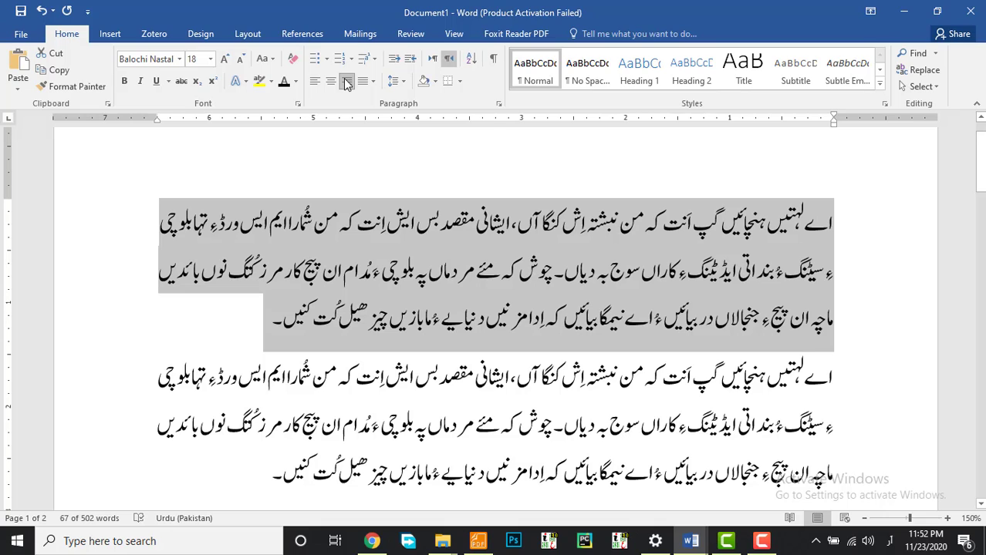
left_click(319, 83)
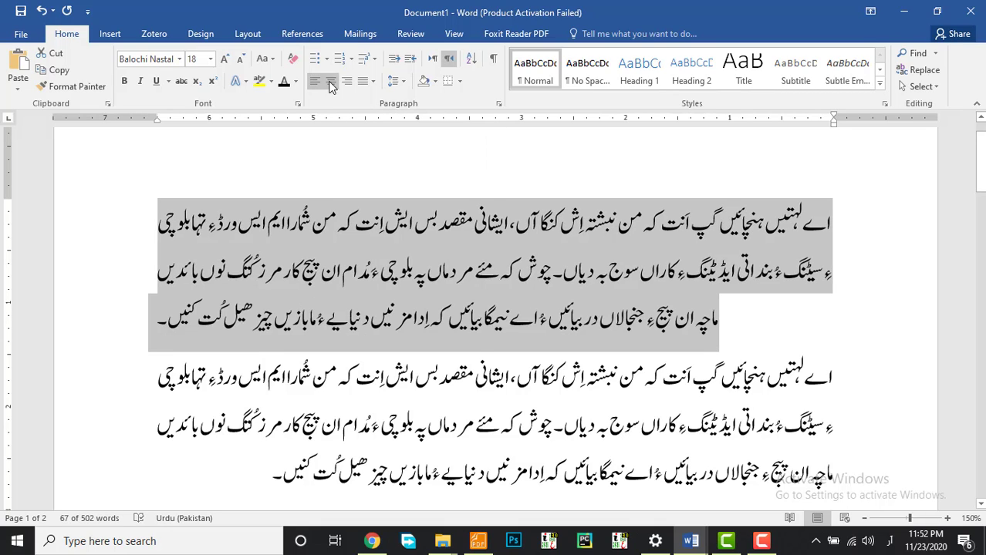
left_click(348, 83)
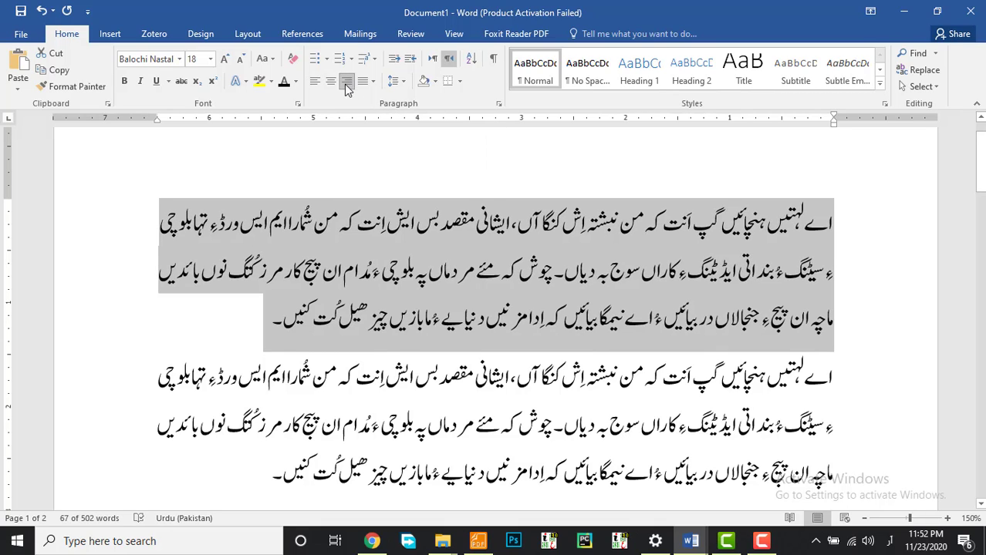
Delete the word بائدیں at the end of the first paragraph's second line.
left_click(168, 270)
left_click_drag(169, 269, 202, 270)
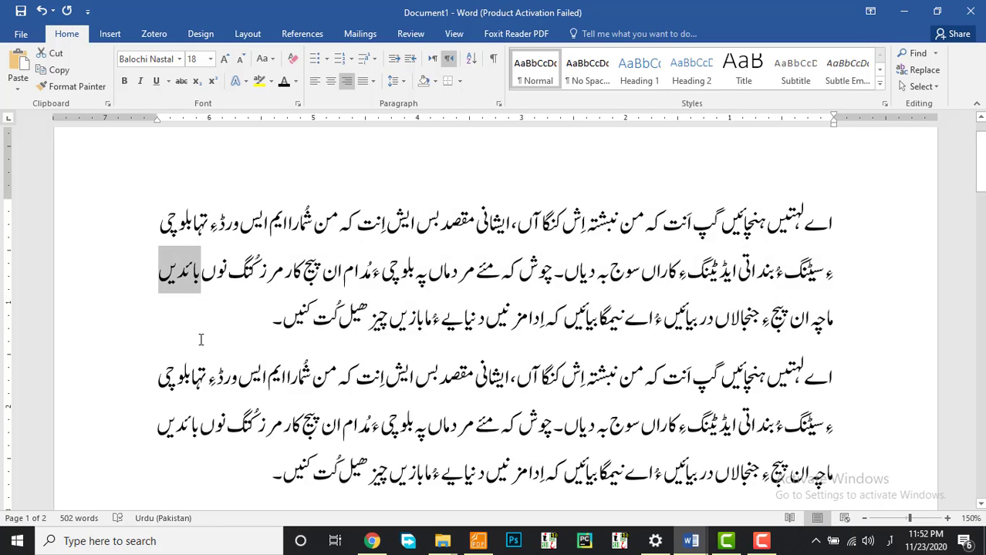
key("BackSpace")
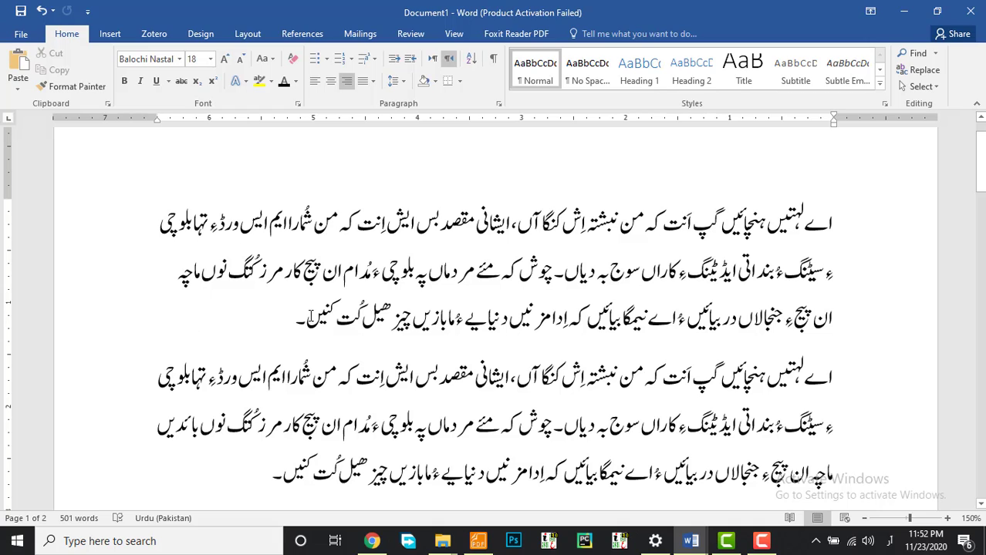
Justify the whole first paragraph and clear the selection.
left_click_drag(290, 318, 822, 233)
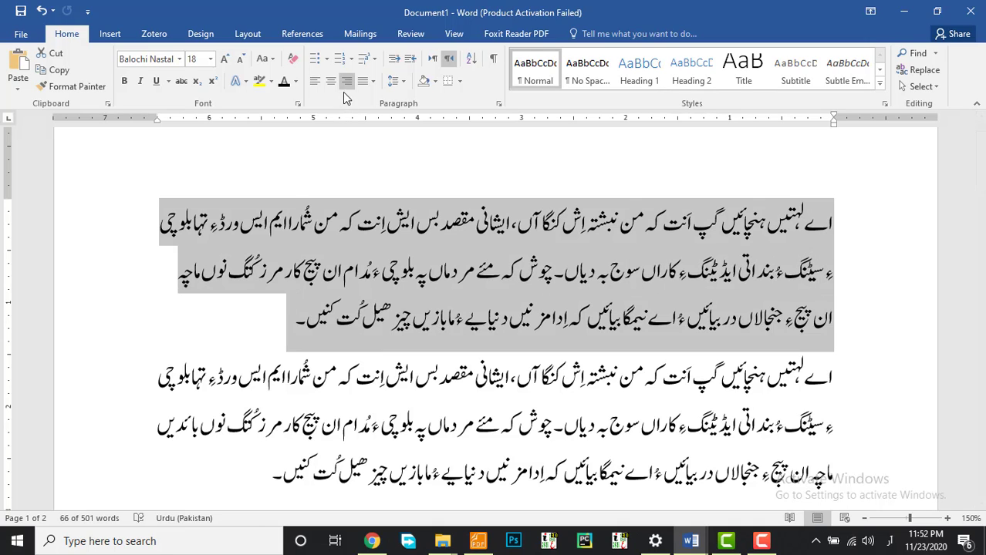
left_click(372, 81)
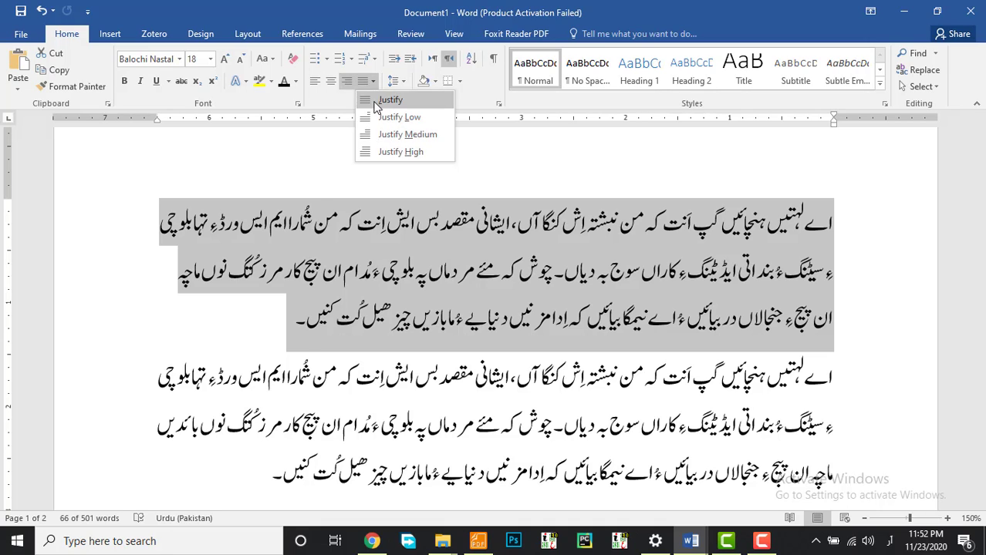
left_click(374, 102)
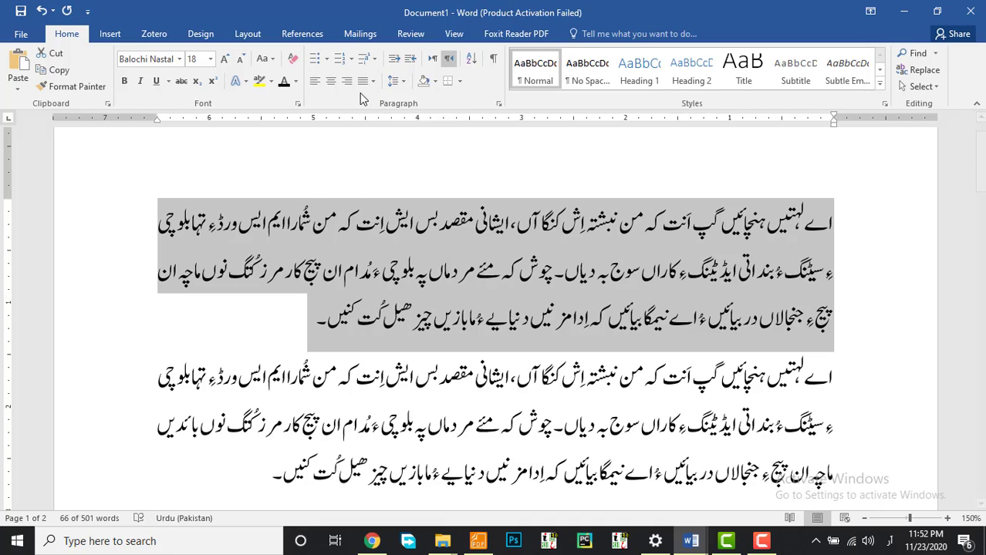
left_click(437, 250)
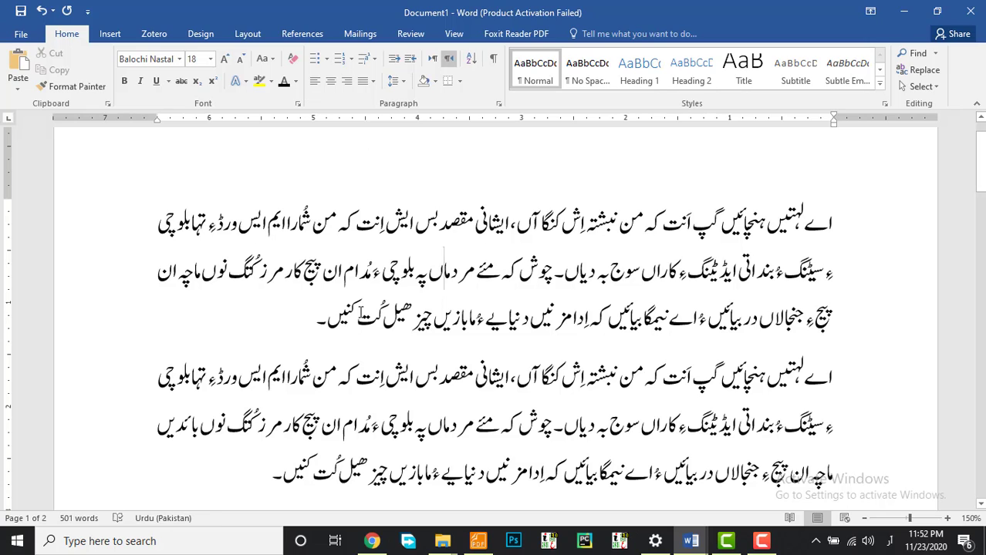
Select the first paragraph again and toggle its justification off and back on.
left_click_drag(314, 320, 863, 231)
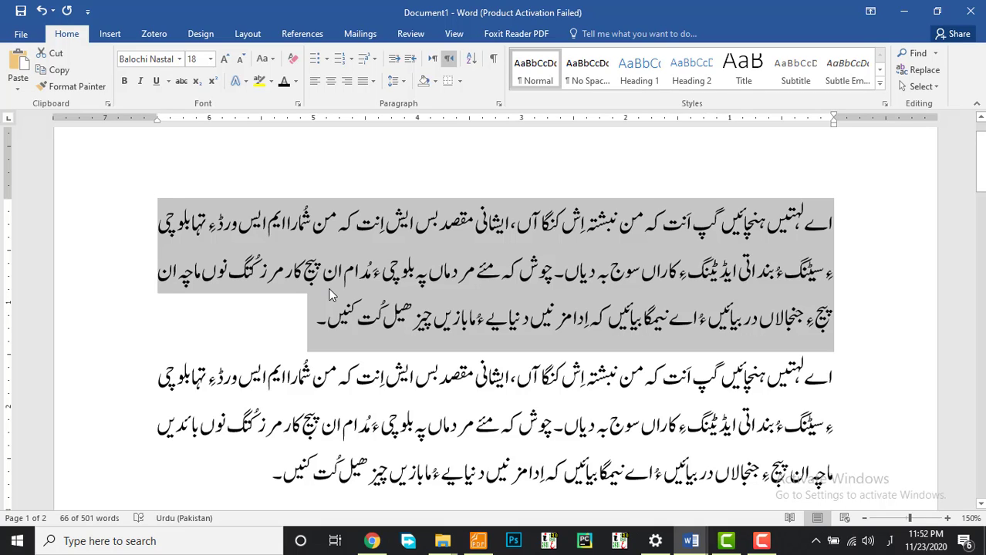
key("ctrl+j")
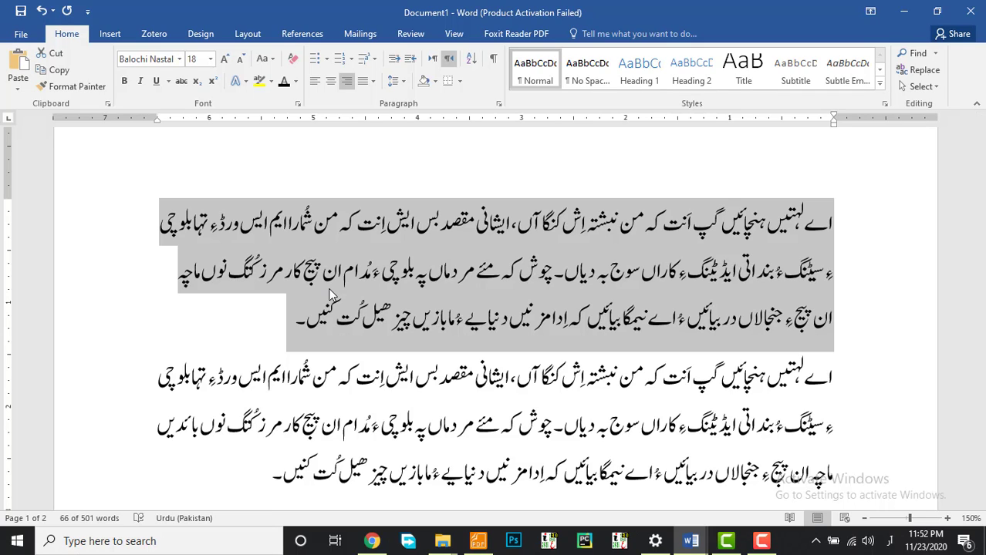
key("ctrl+j")
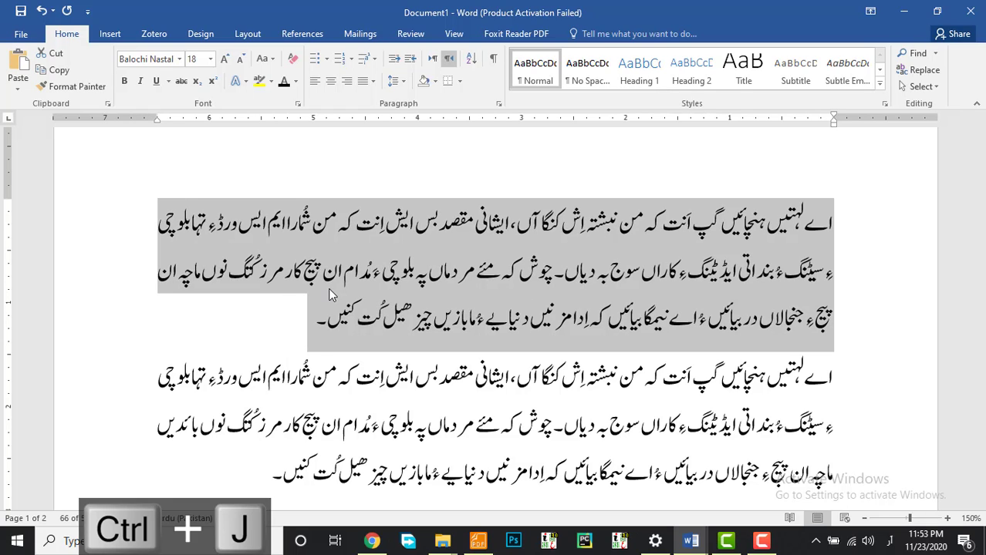
Cycle the selected paragraph through centered, right and left alignment, returning it to justified.
key("ctrl+e")
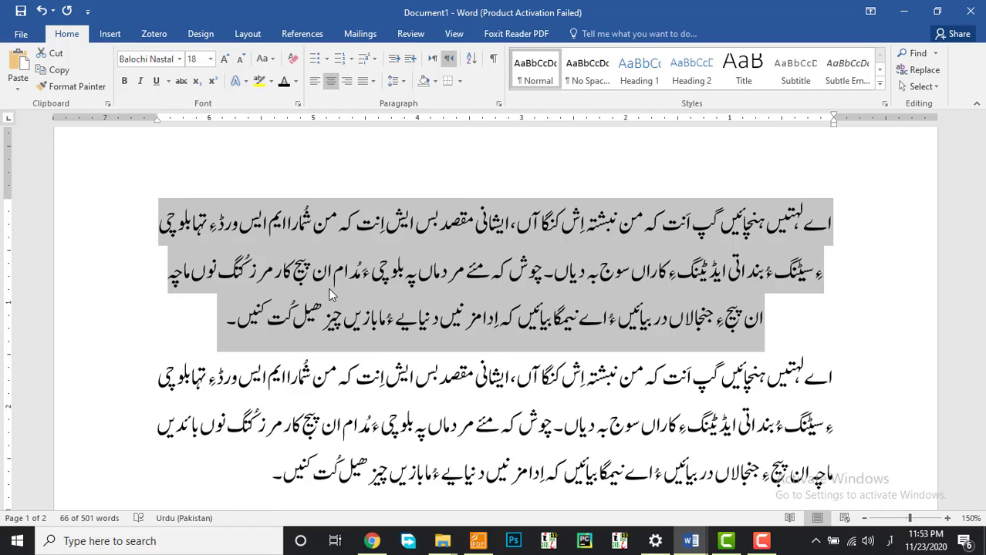
key("ctrl+r")
key("ctrl+l")
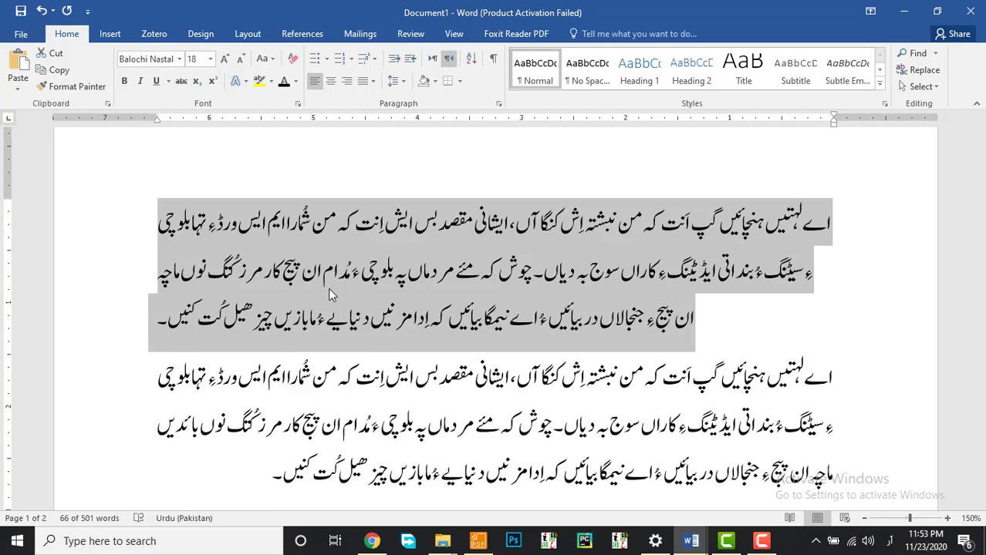
key("ctrl+r")
key("ctrl+j")
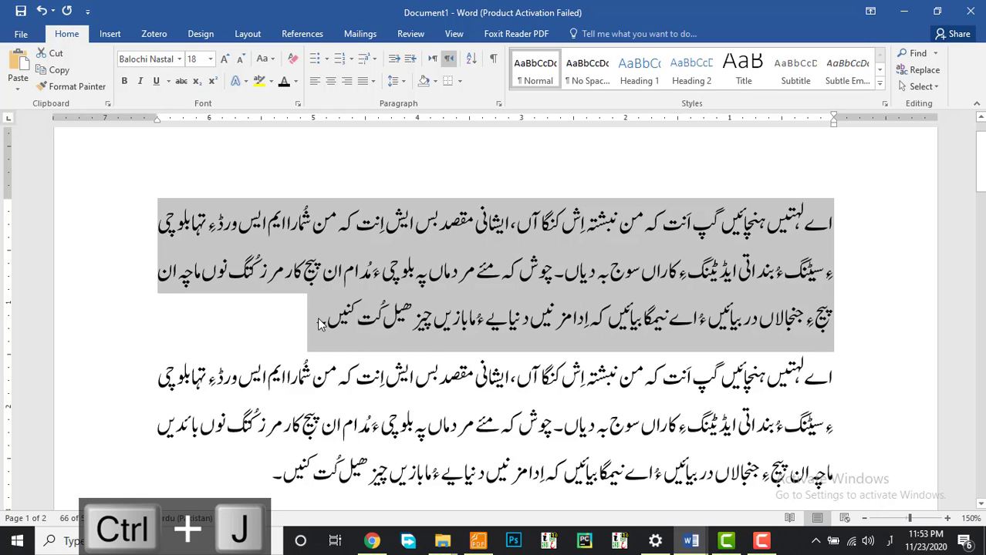
Insert a new paragraph below the first one reading "This is an English text for example.".
left_click(318, 324)
key("Return")
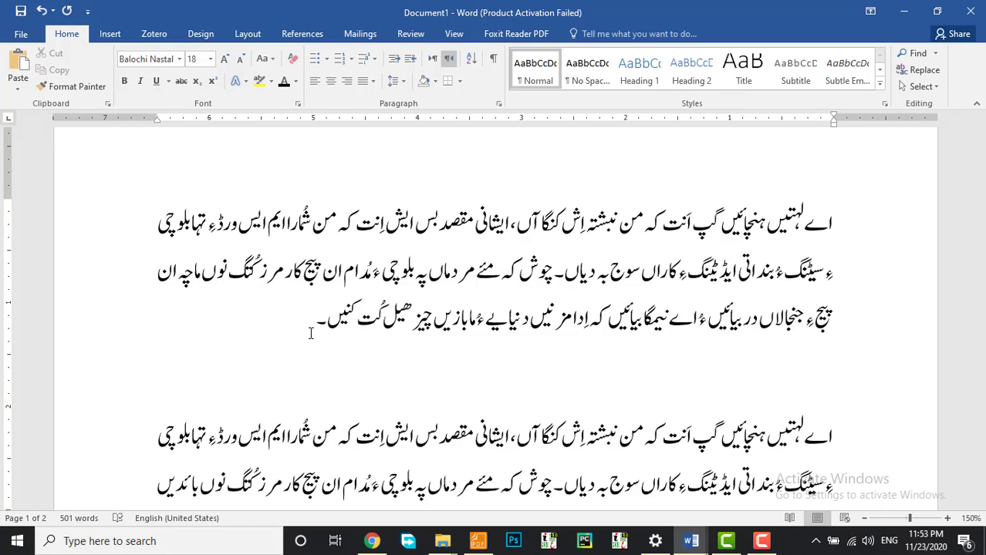
type("his is ")
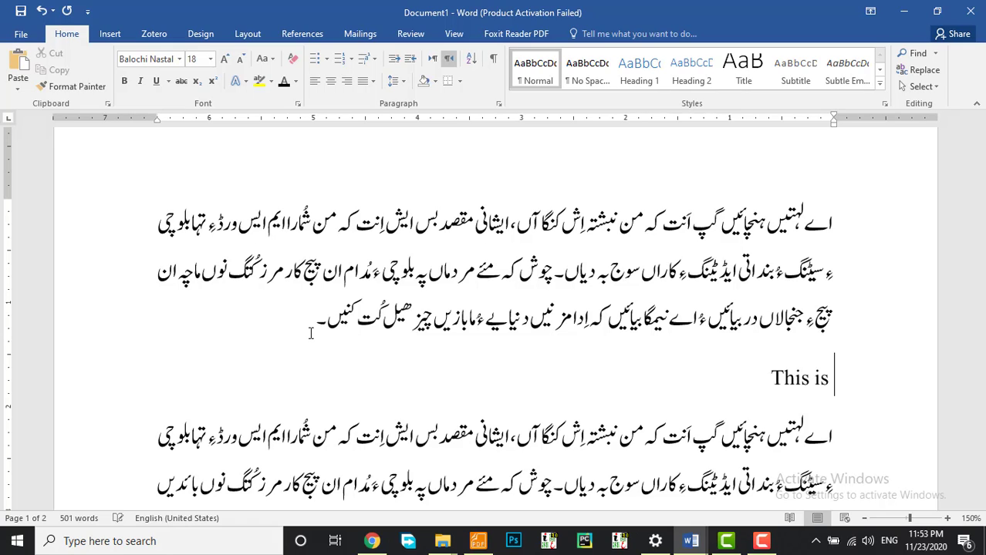
type("an en")
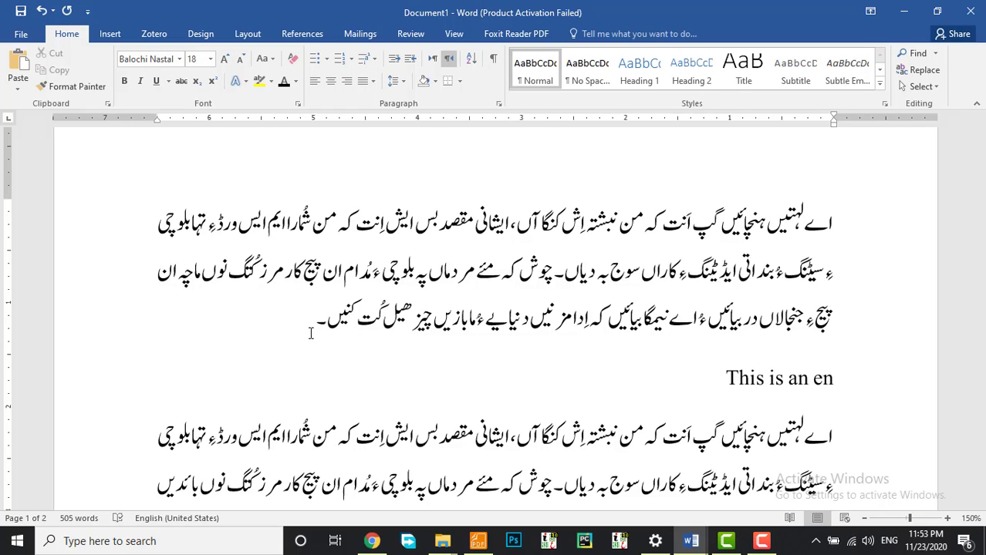
key("BackSpace")
key("BackSpace")
type("Eg")
key("BackSpace")
type("nglish text")
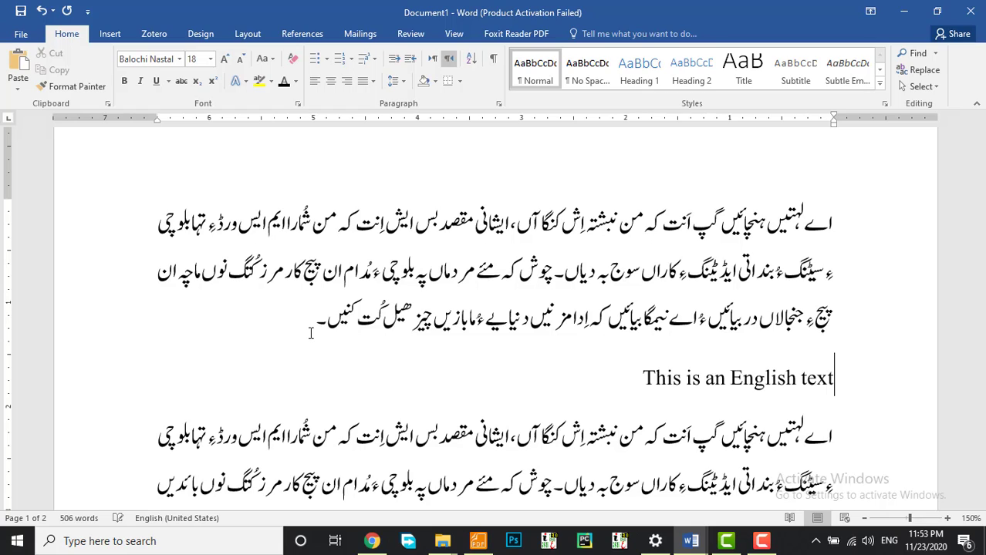
type(" for e")
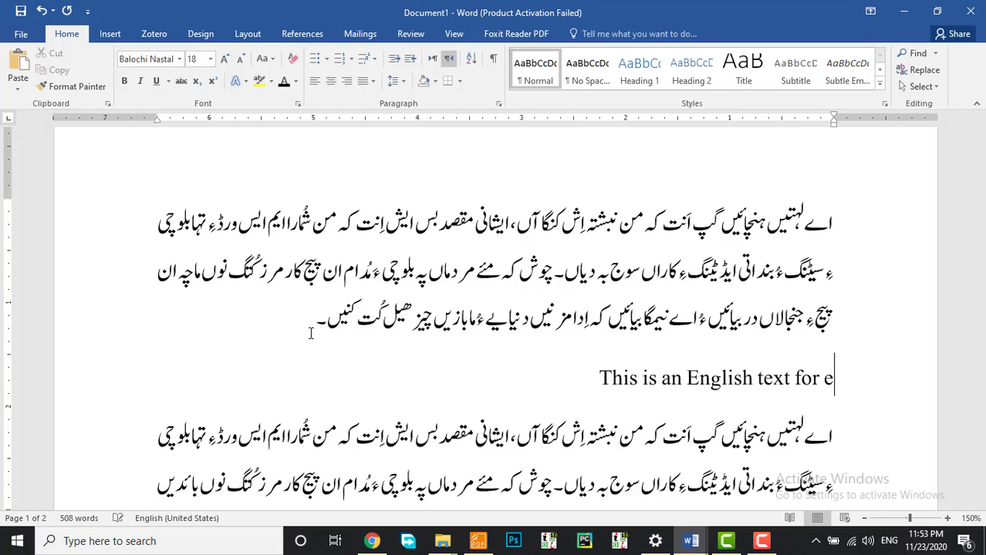
type("xample.")
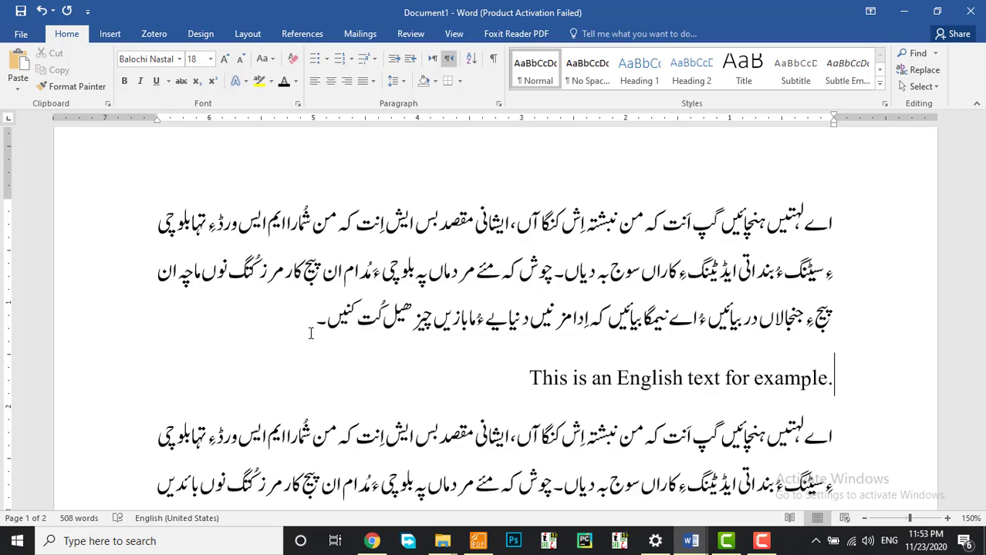
Try left alignment on the English sentence, then justify it and set its text direction to left-to-right.
key("shift+Home")
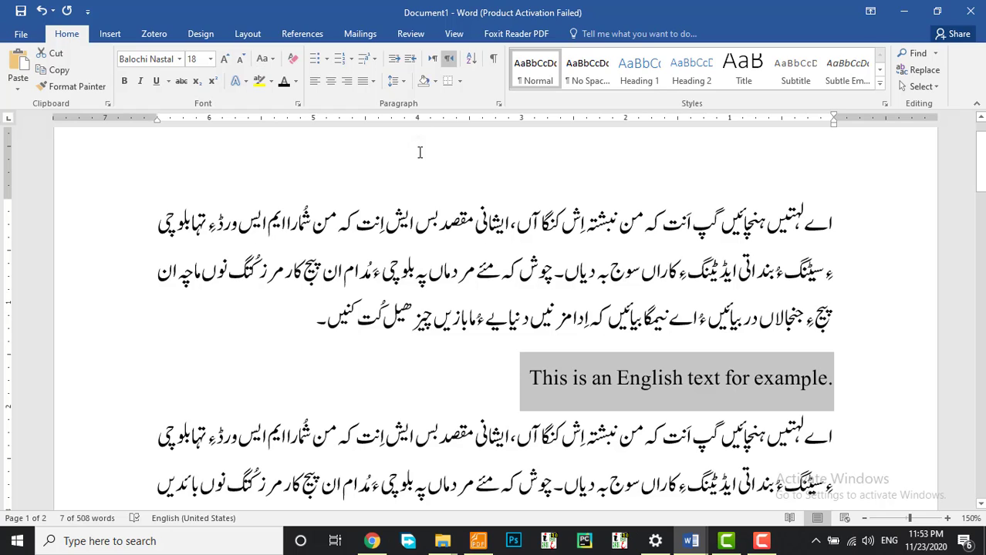
left_click(315, 82)
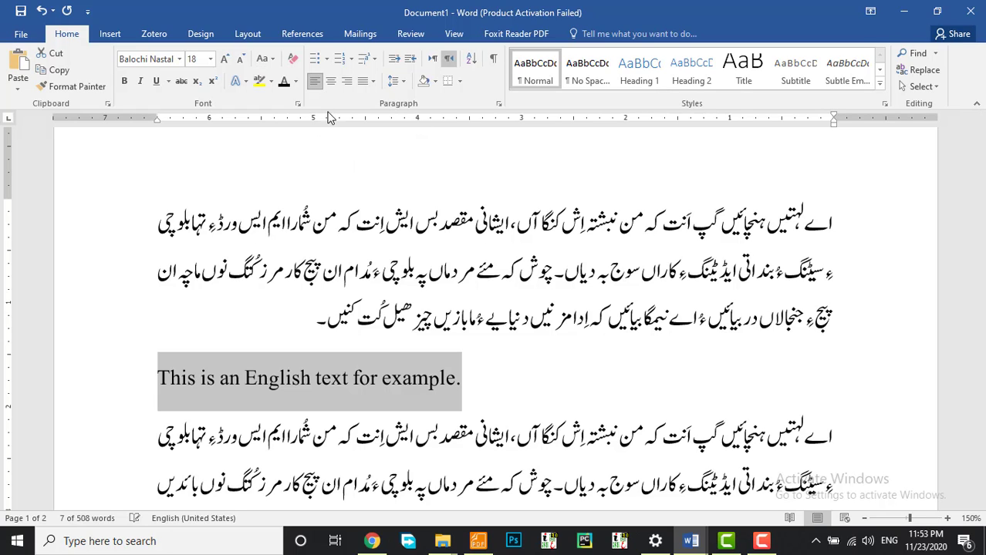
left_click(372, 81)
left_click(376, 102)
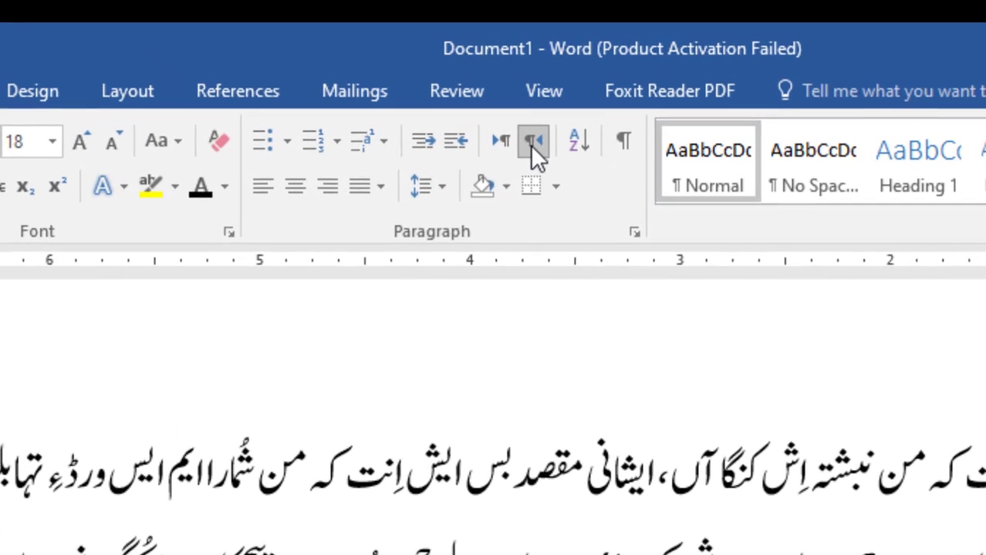
left_click(500, 140)
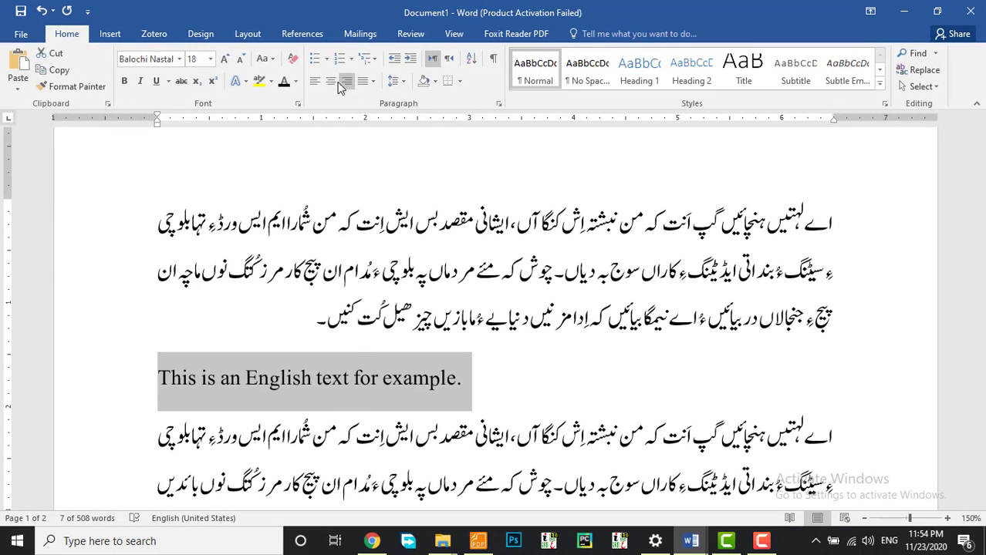
Continue the English paragraph with the sentence "Here we just having it for the sake of learning something.".
left_click(481, 386)
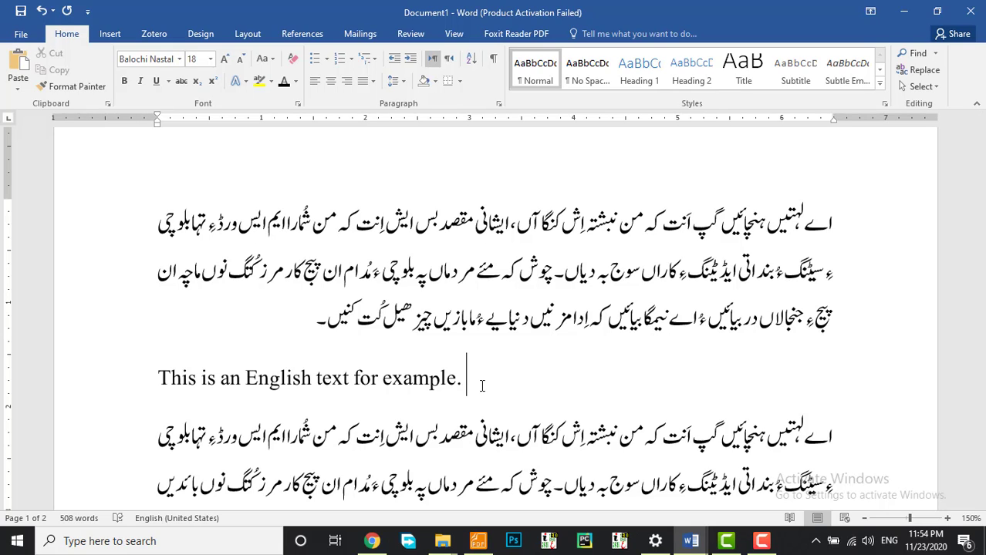
type("Here we just hav")
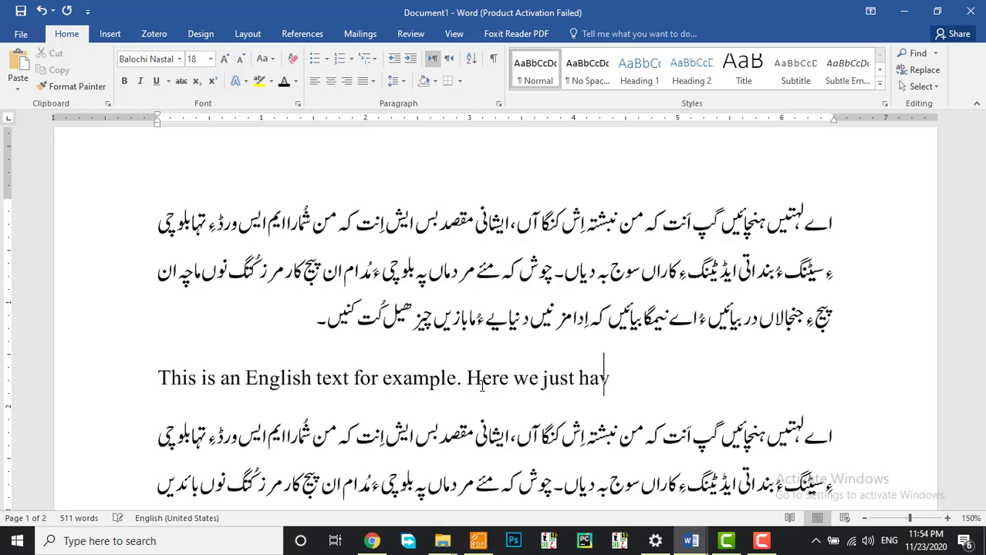
type("ing it ")
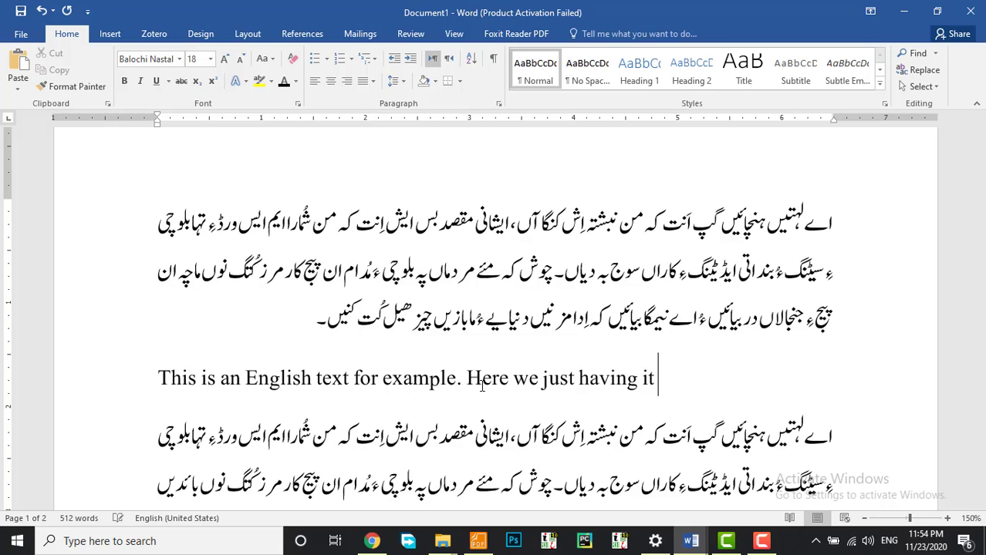
type("for the sa")
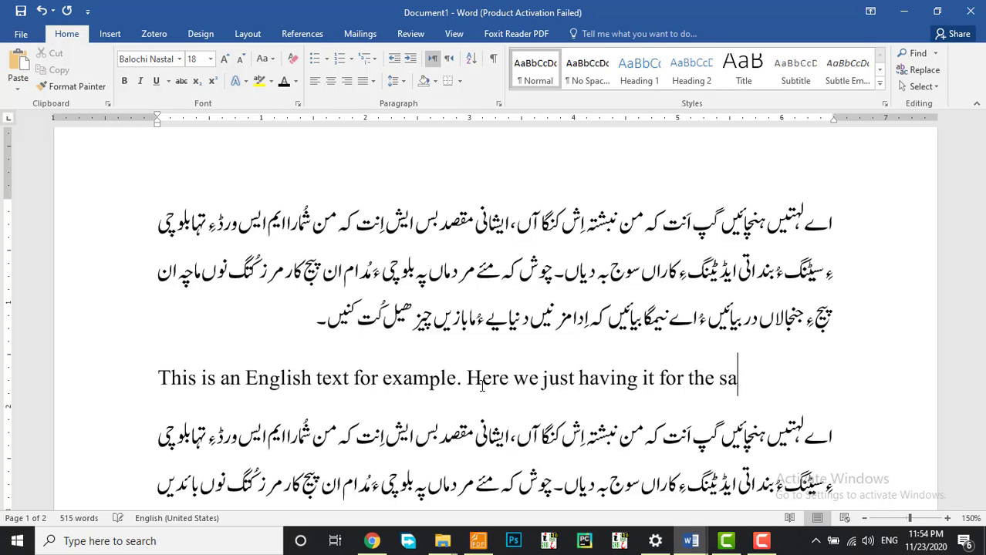
type("ke of learnin")
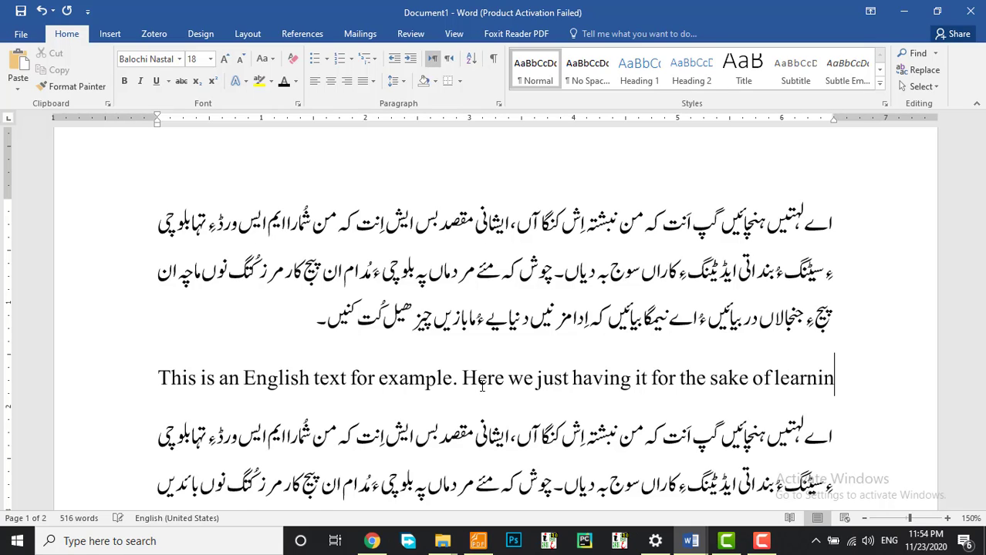
type("g something.")
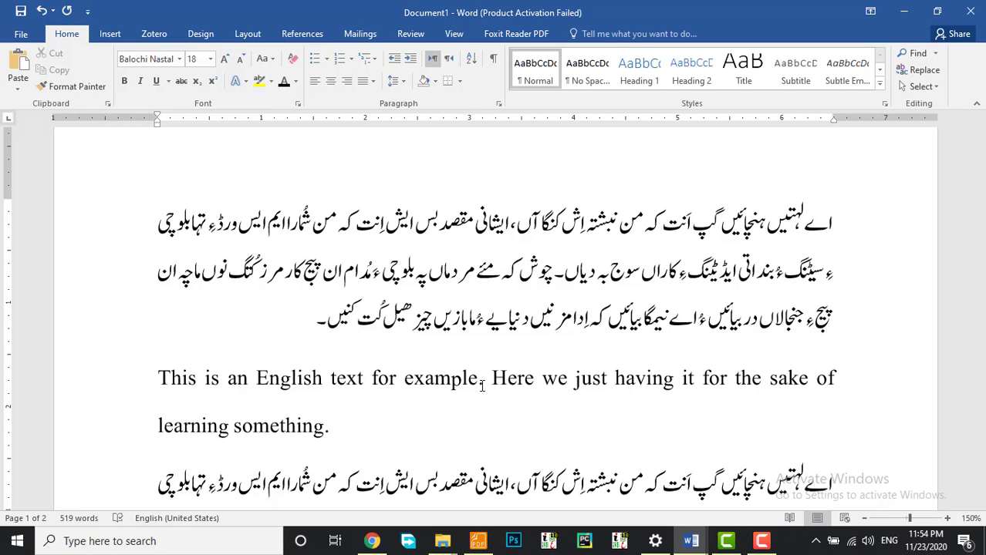
Change the font of the whole English paragraph to Times New Roman.
left_click_drag(343, 426, 172, 382)
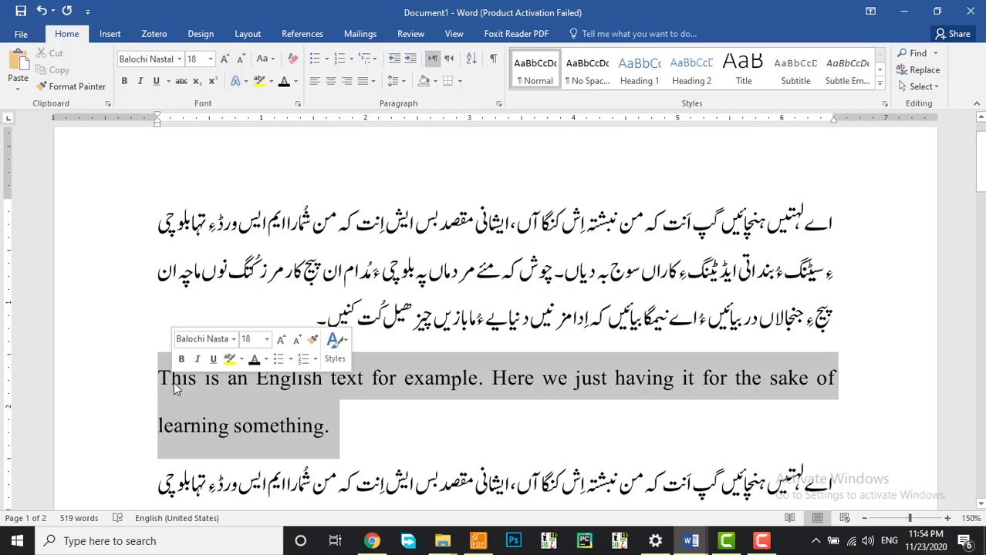
left_click(179, 59)
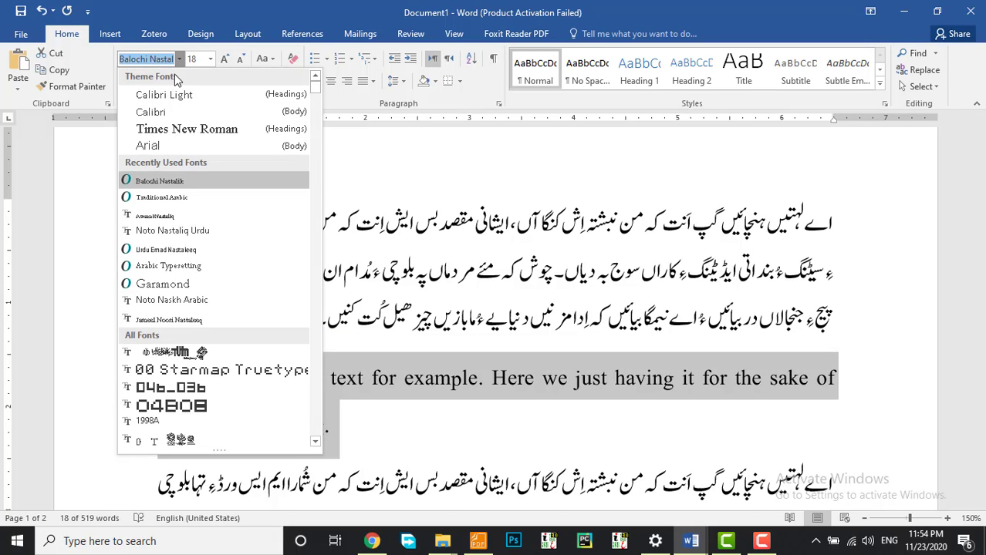
left_click(172, 129)
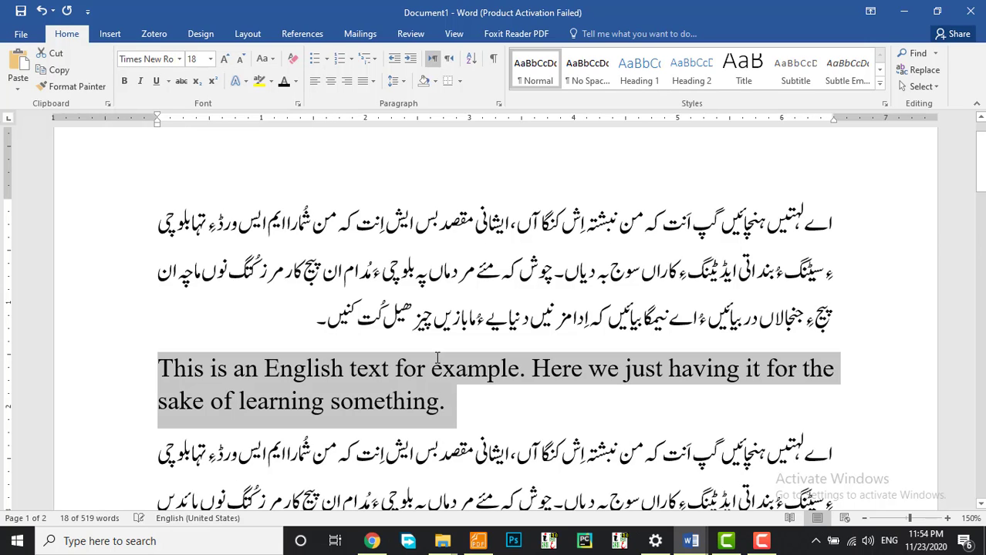
Select the entire English paragraph between the two Balochi paragraphs and remove it.
left_click(454, 405)
left_click_drag(452, 400, 205, 372)
key("ctrl+v")
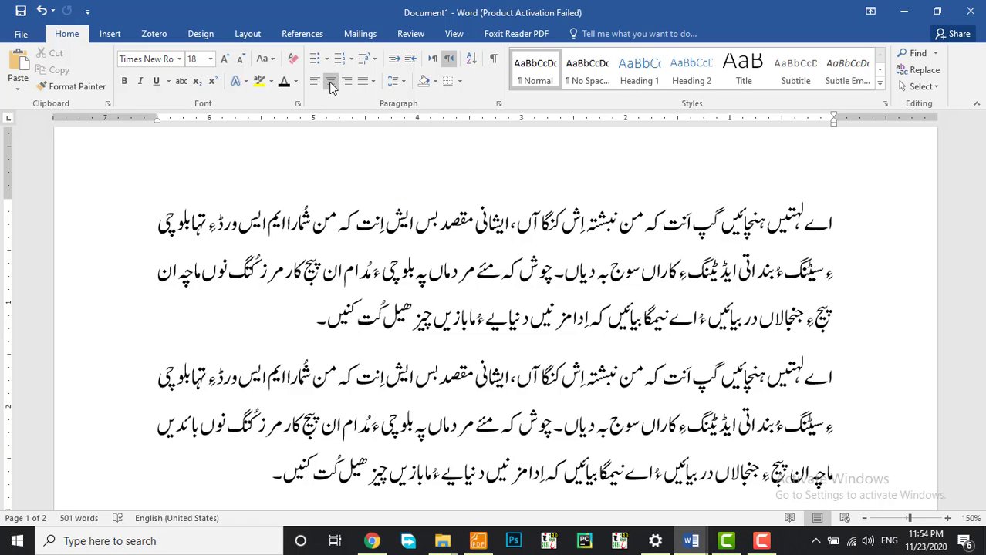
Select the first Balochi paragraph and apply Justify Low, then Justify Medium.
left_click(372, 82)
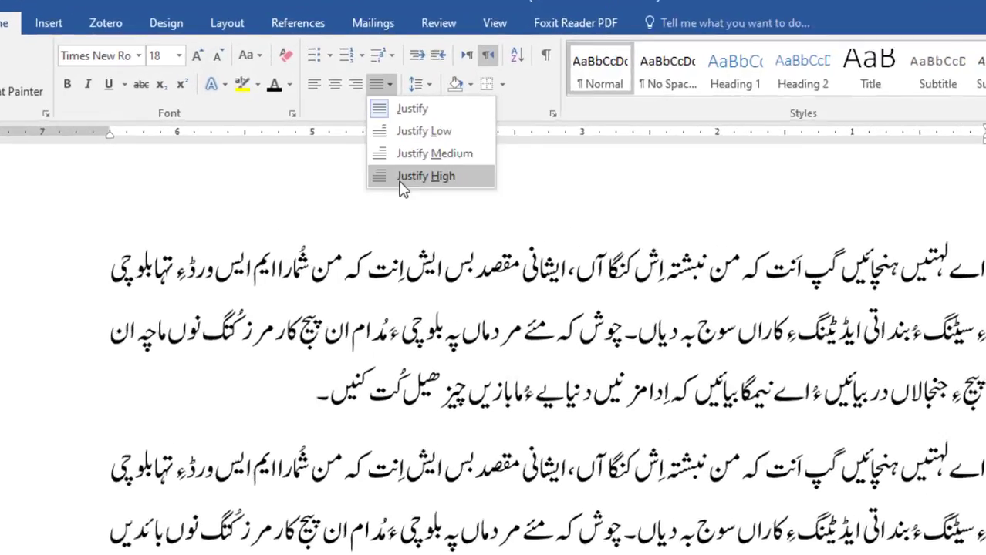
left_click(350, 353)
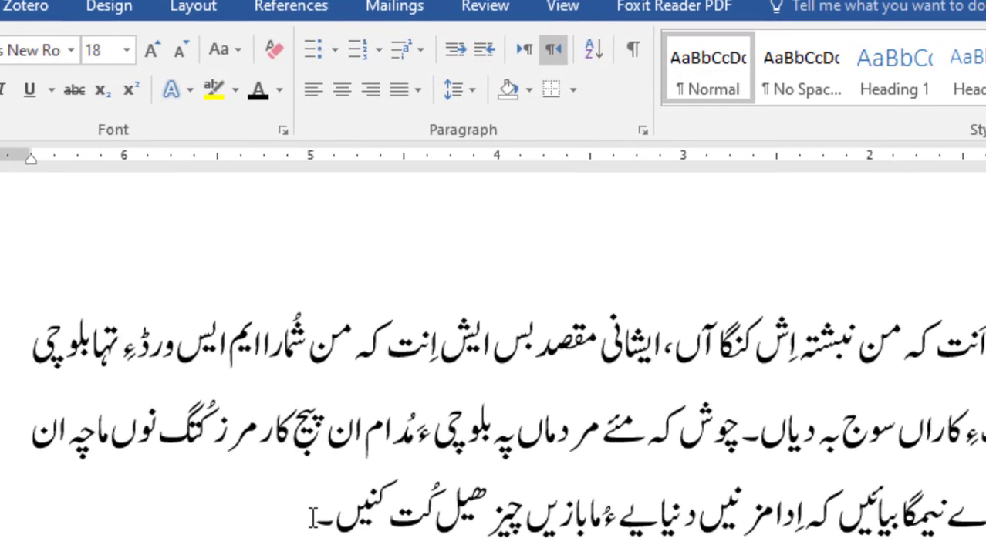
left_click_drag(313, 518, 984, 339)
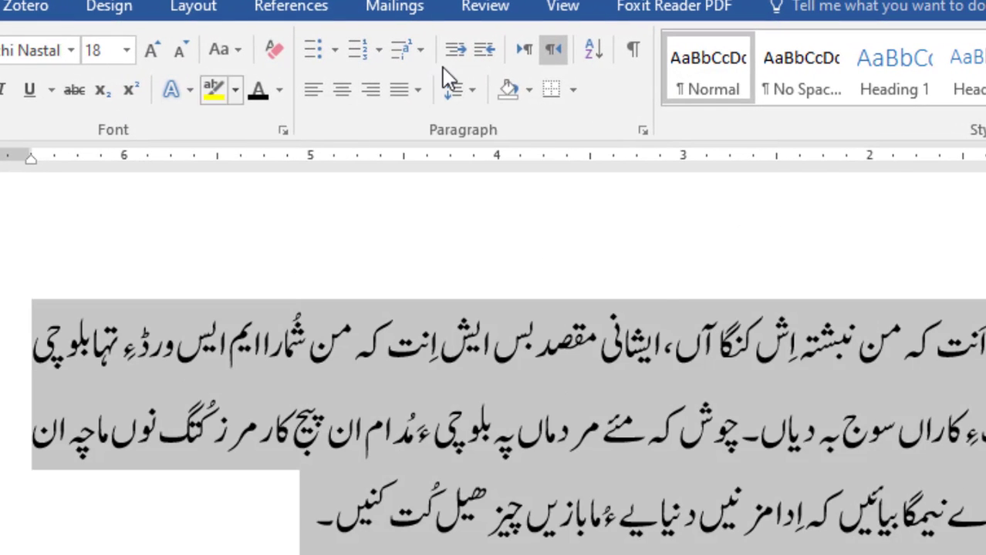
left_click(411, 94)
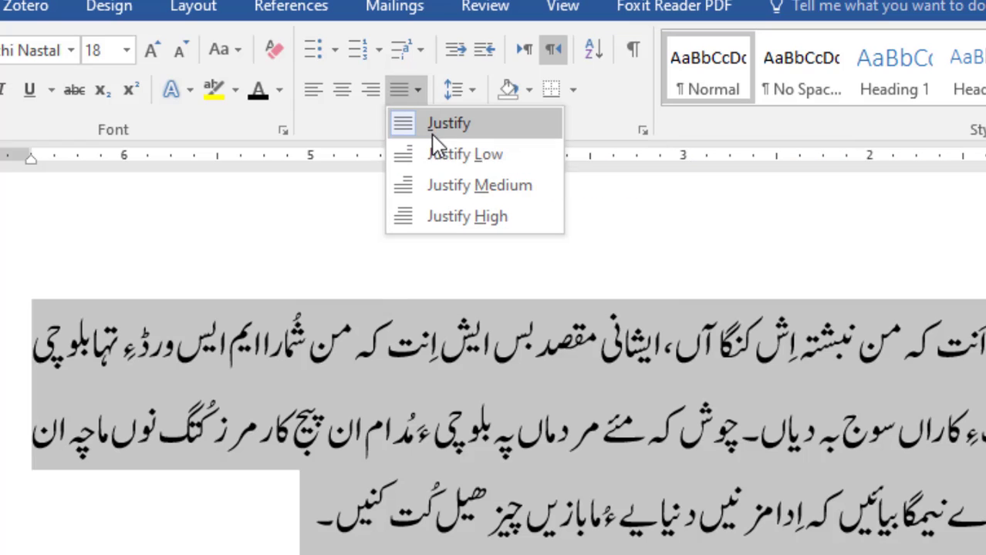
left_click(426, 156)
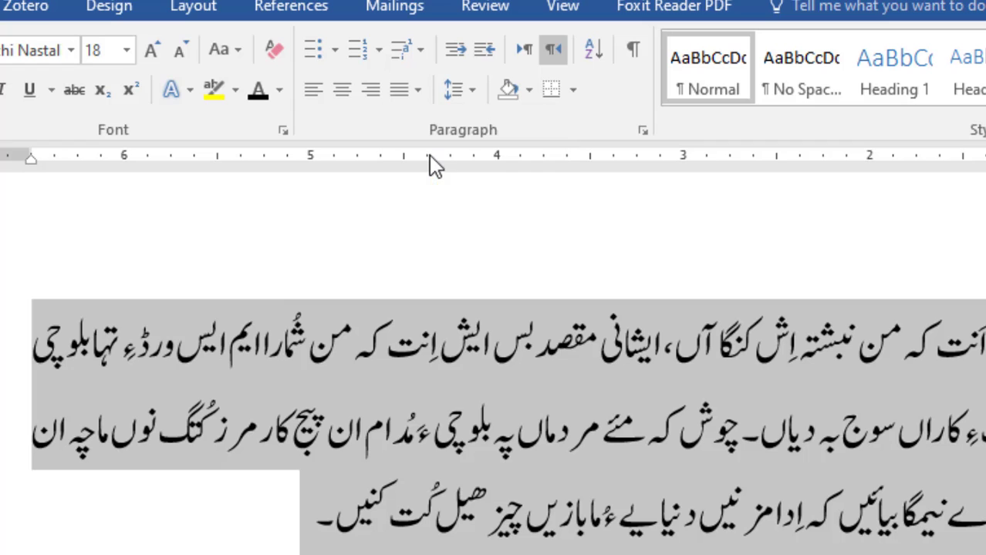
left_click(411, 89)
left_click(429, 185)
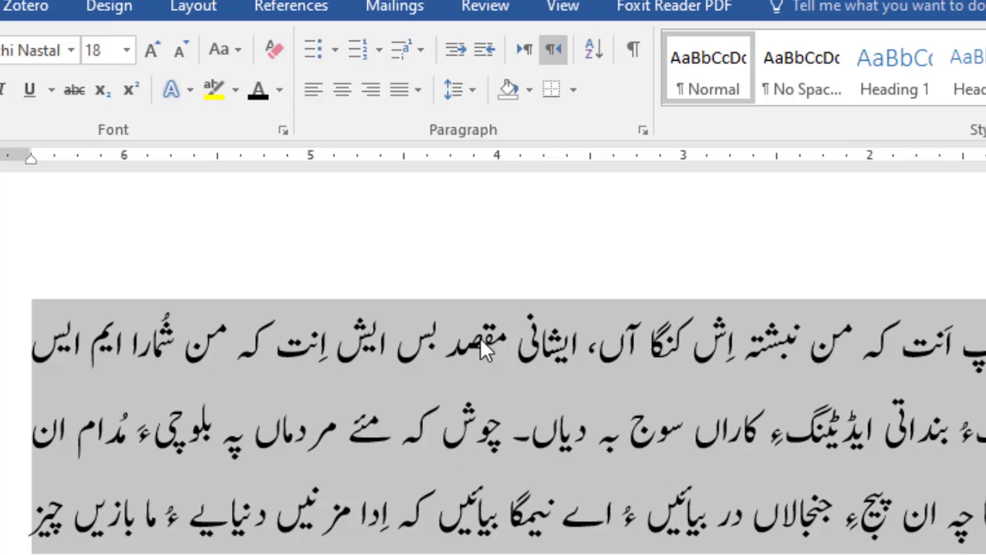
Switch the selected paragraph to Justify High, then return it to plain Justify.
left_click(405, 90)
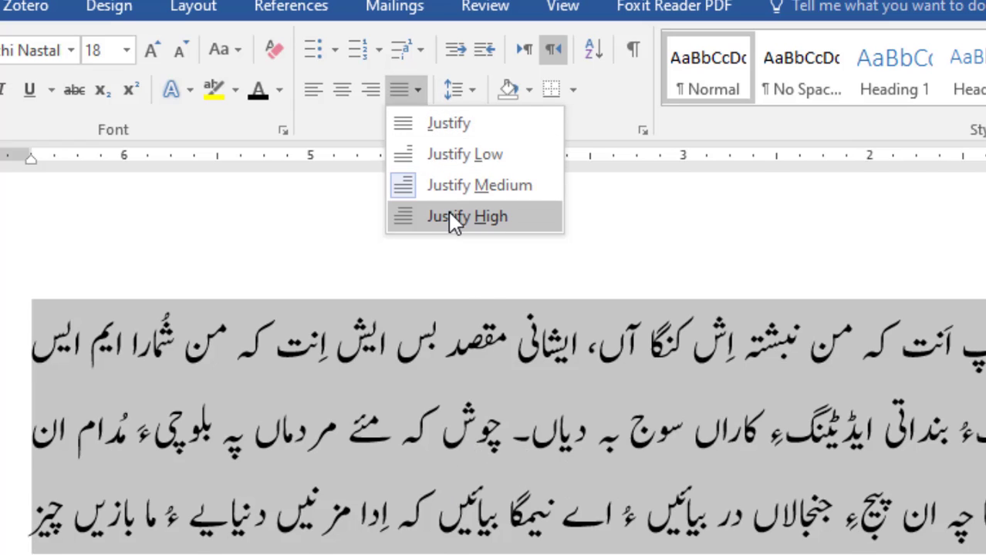
left_click(452, 218)
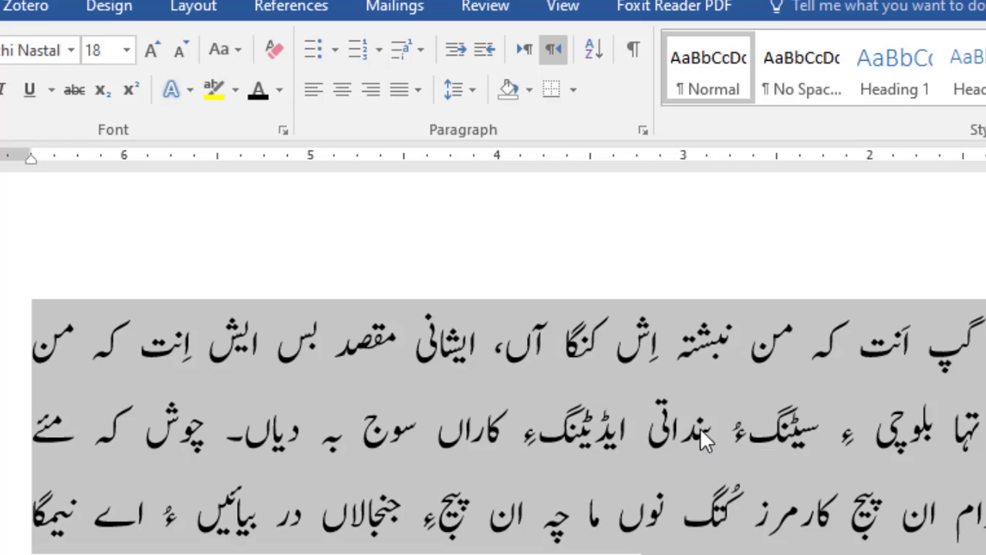
left_click(411, 93)
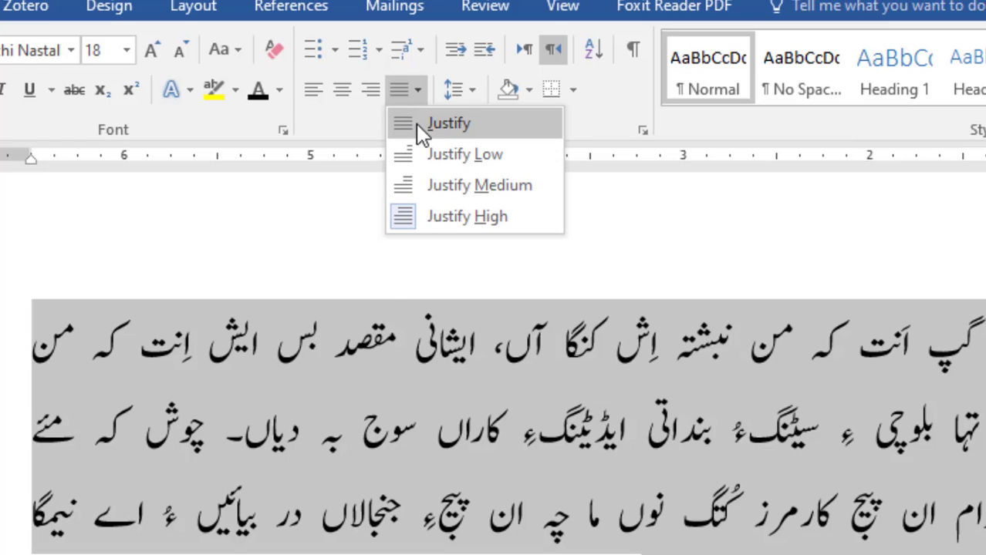
left_click(447, 123)
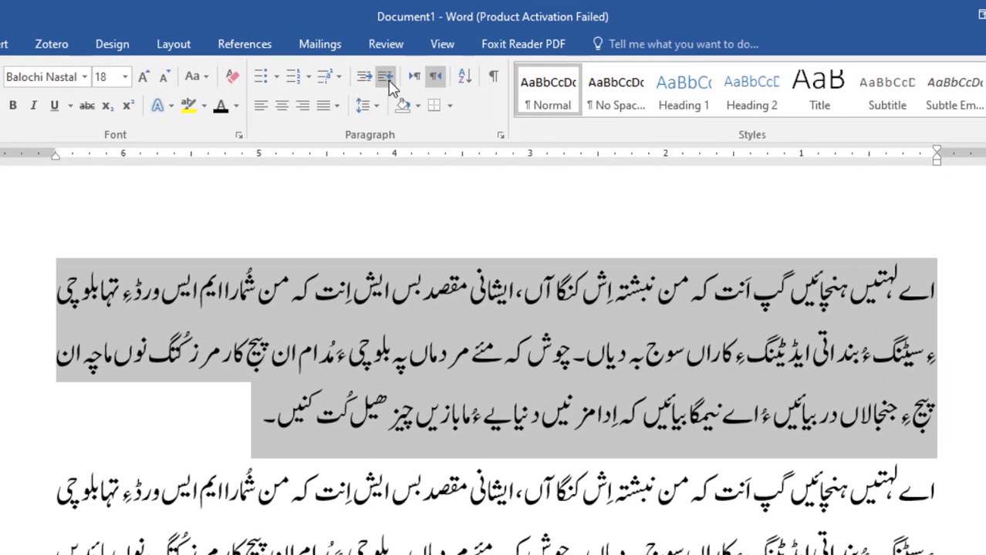
Try increasing the first paragraph's indent and undo the change, once with it selected and once with only the cursor in it.
left_click(388, 80)
key("ctrl+z")
left_click(450, 412)
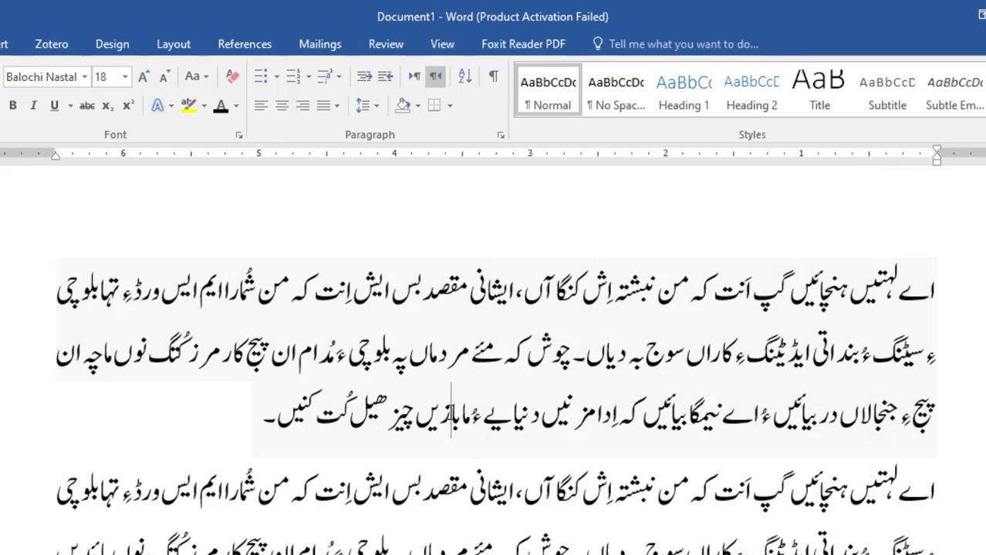
left_click(942, 279)
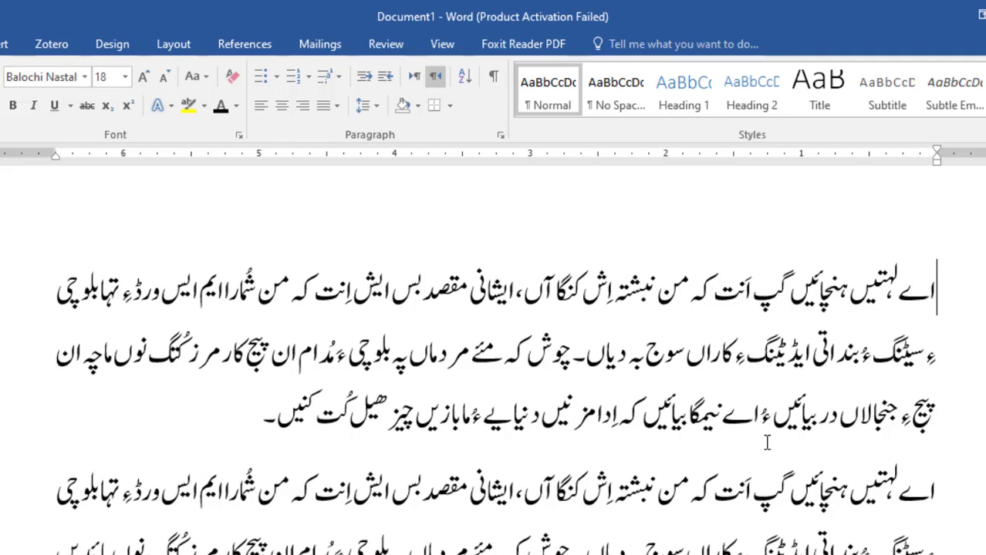
key("ctrl+z")
left_click(574, 351)
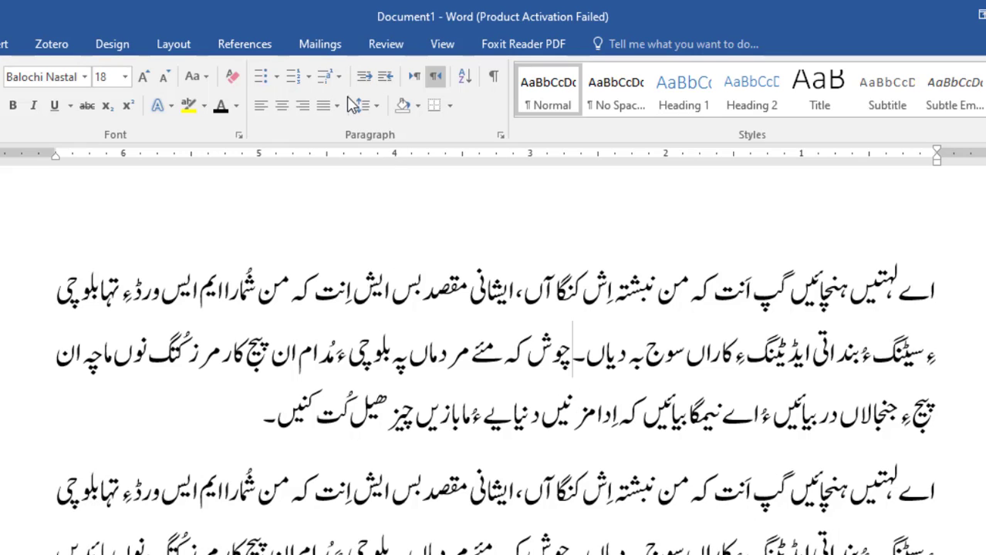
left_click(387, 78)
key("ctrl+z")
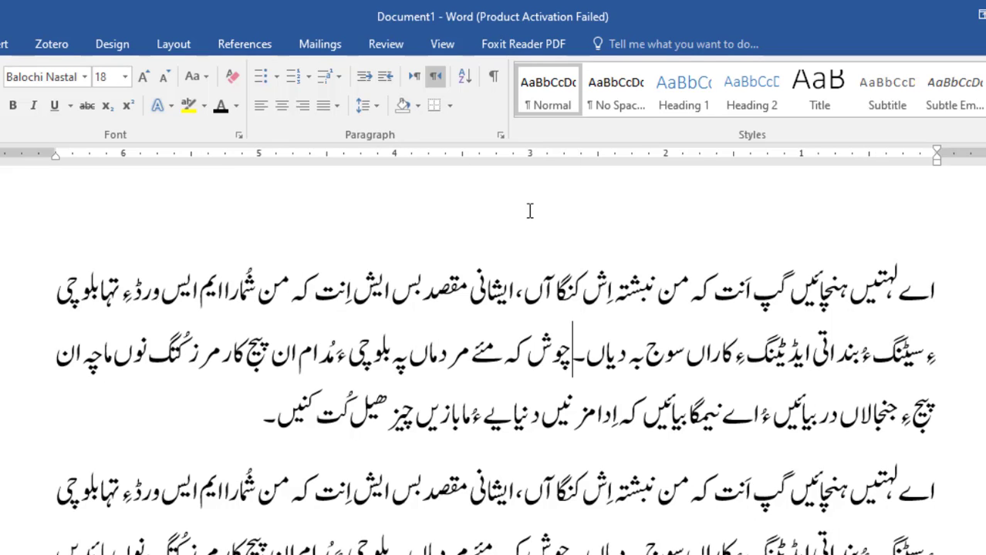
Insert a new paragraph below the first one reading "من اِدا ایک رِدے نبشتہ کنگایاں۔".
left_click(249, 427)
key("Return")
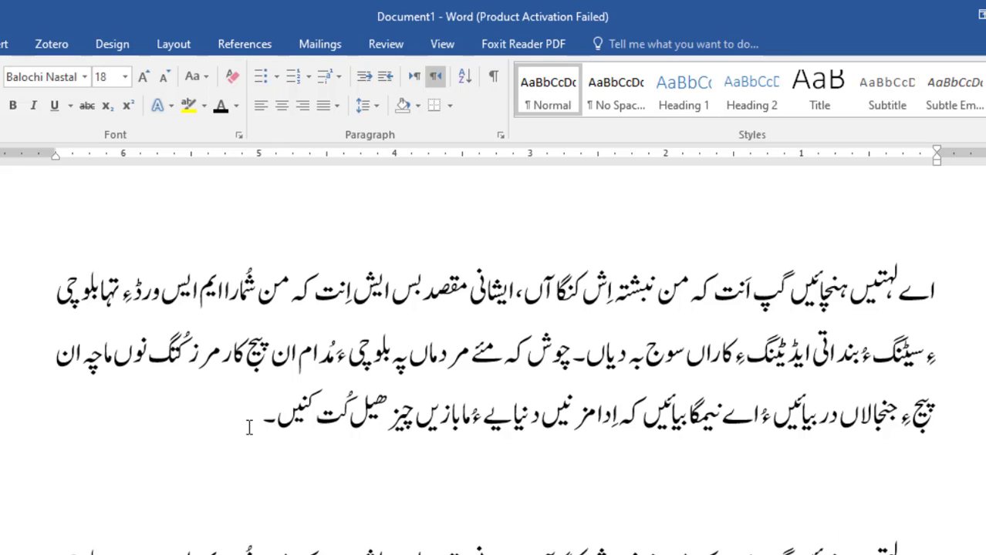
type("mn")
key("BackSpace")
key("BackSpace")
key("BackSpace")
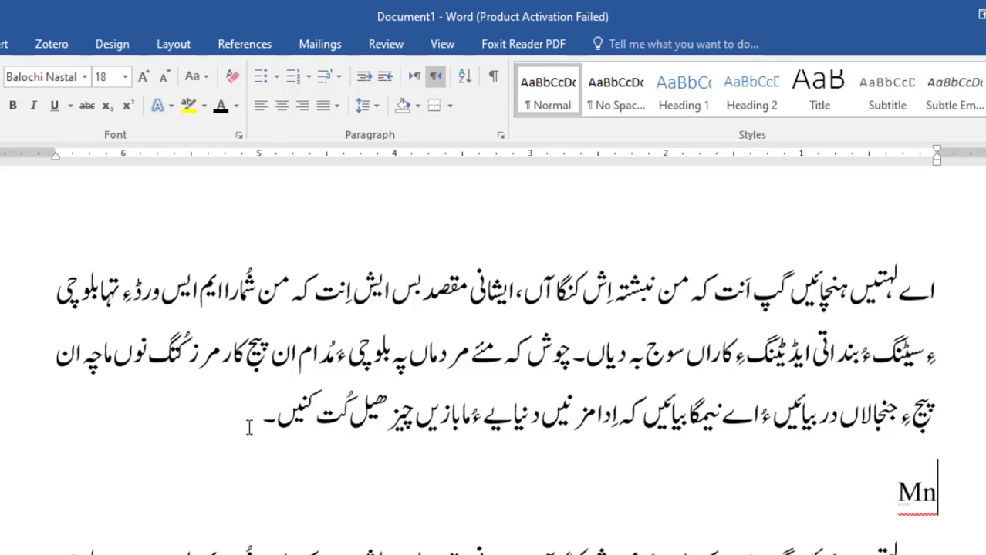
type("من اِدا ایک")
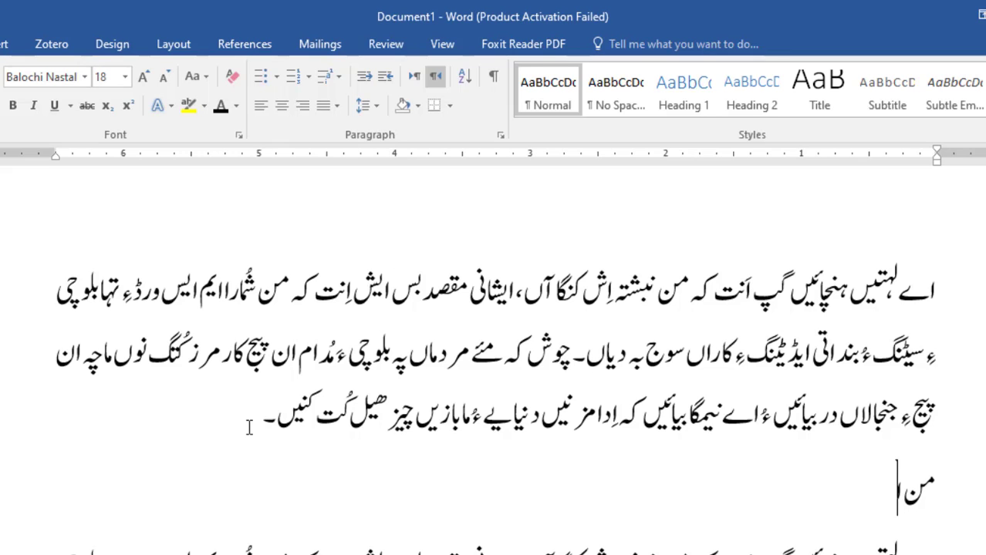
type(" رِدے")
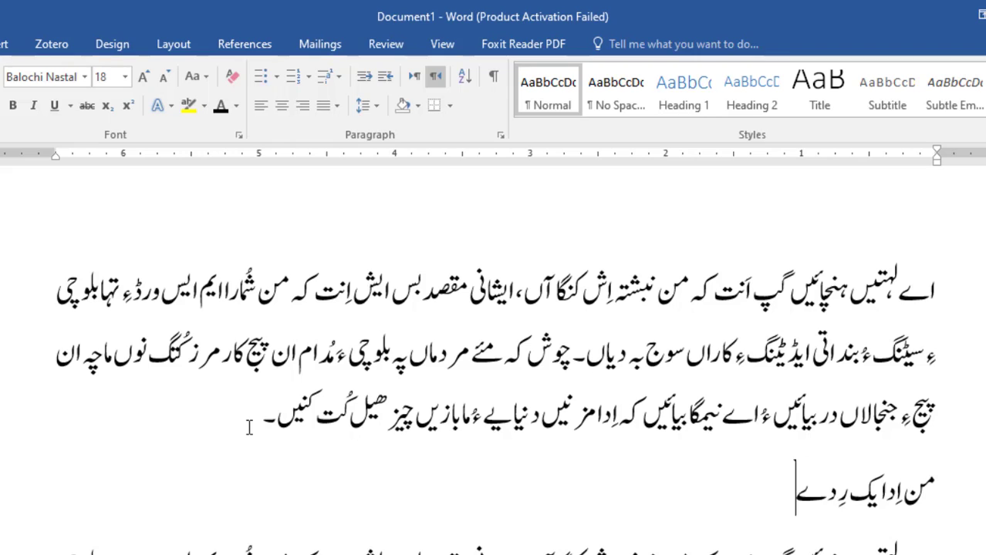
type(" نبشتہ کن")
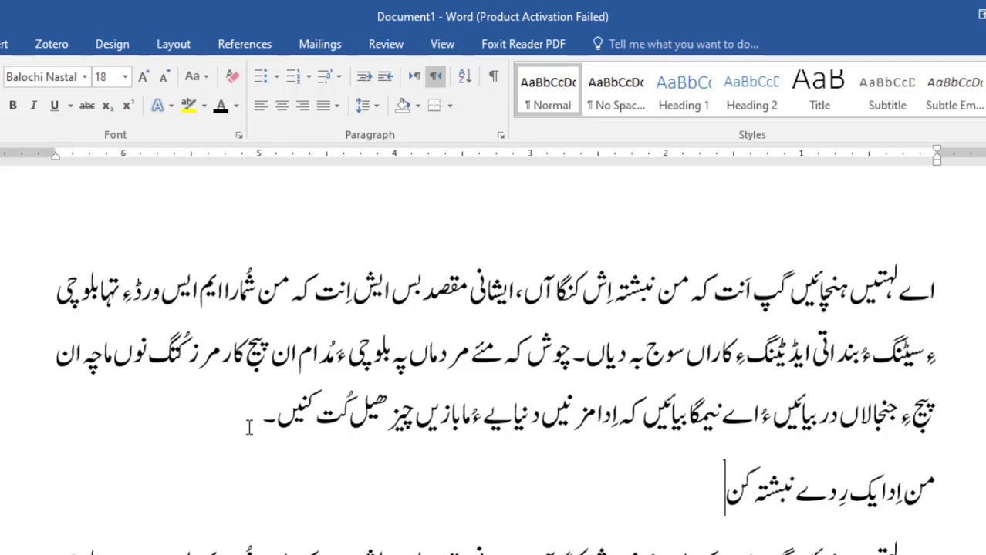
type("گایاں۔")
key("ctrl+z")
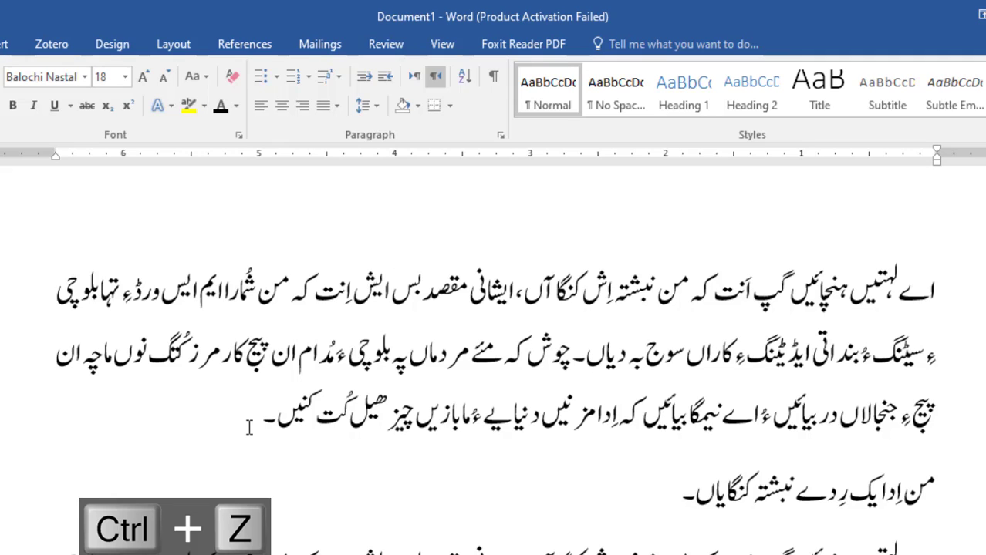
key("Return")
key("Delete")
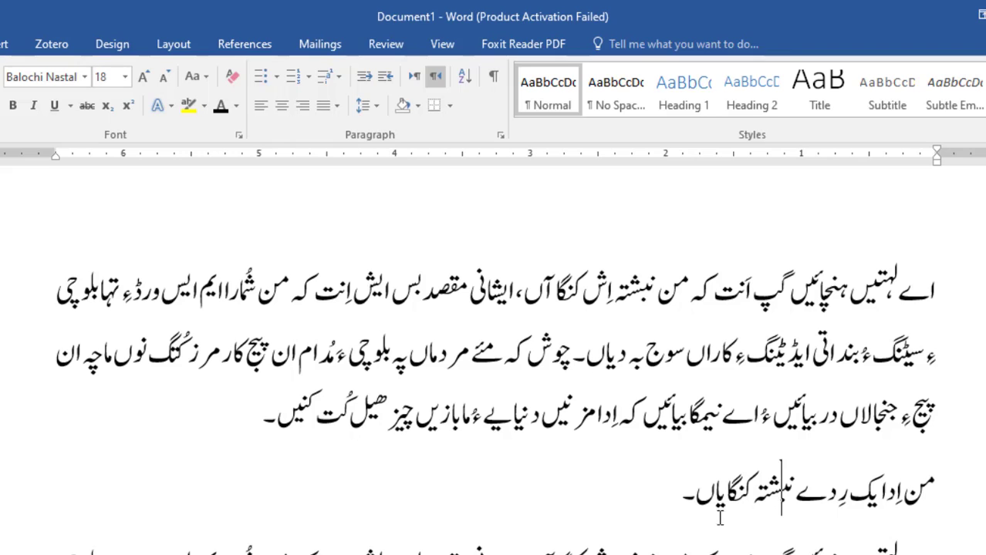
Select the new one-line Balochi paragraph, then place the cursor within it and increase its indent twice.
left_click(806, 498)
triple_click(806, 498)
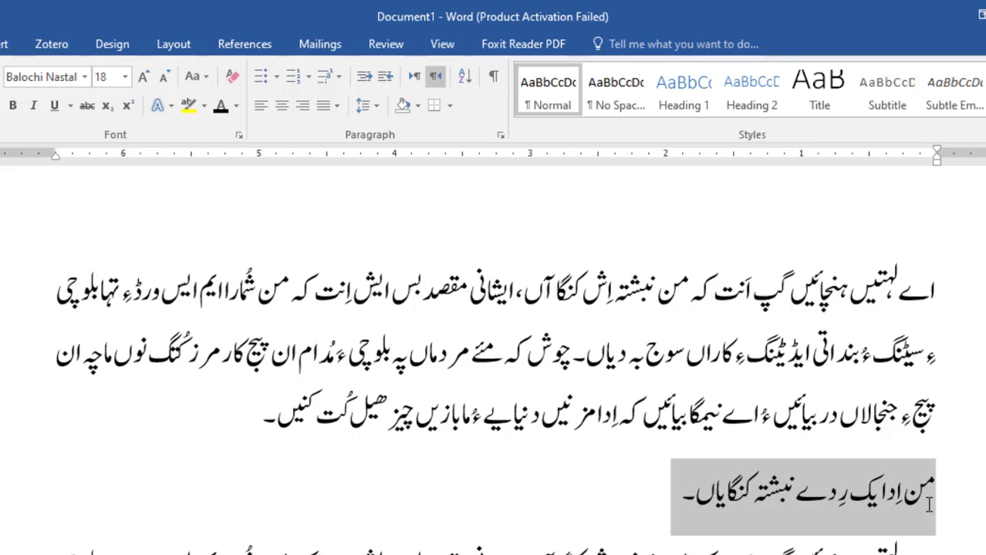
left_click(767, 493)
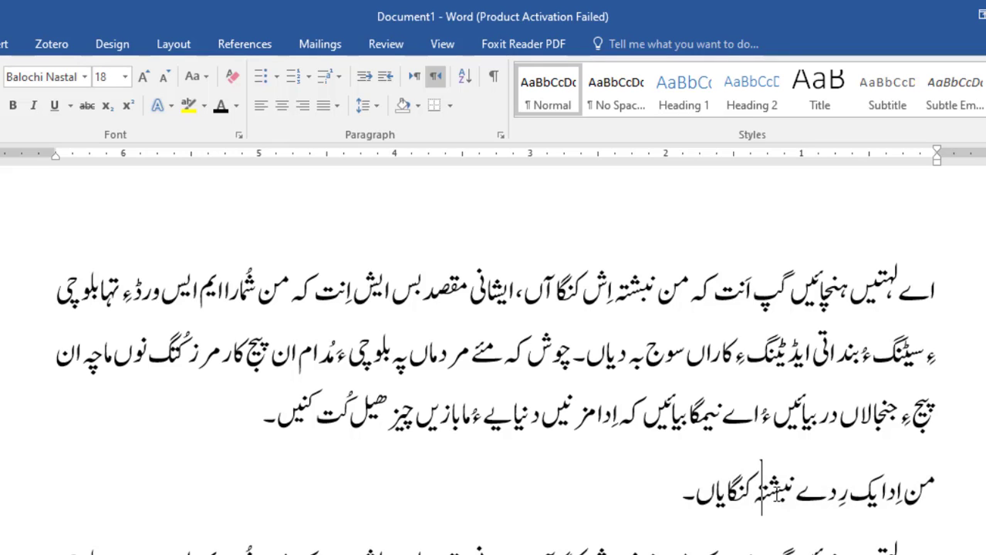
left_click(386, 77)
left_click(386, 77)
Select the first Balochi paragraph and increase its indent by one level.
left_click_drag(261, 422, 910, 302)
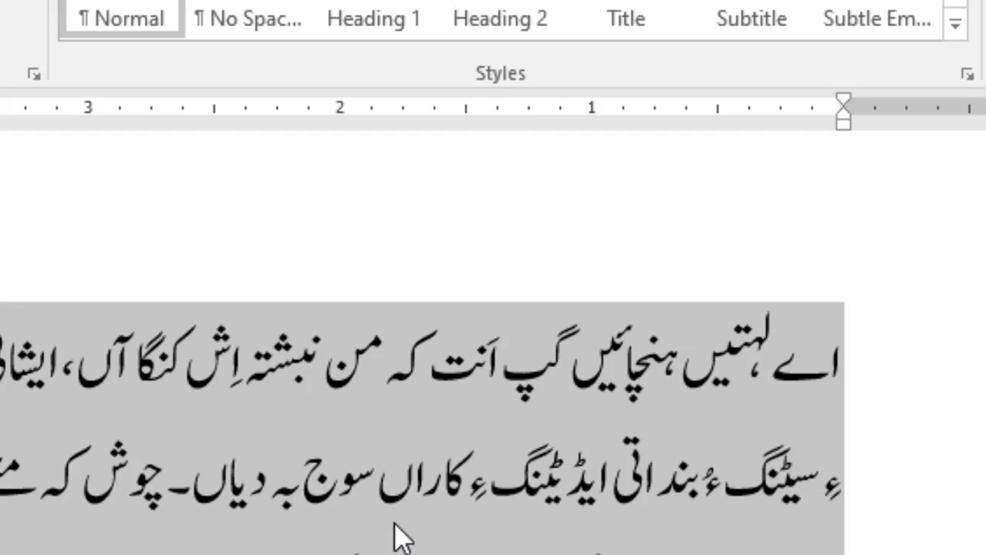
key("ctrl+m")
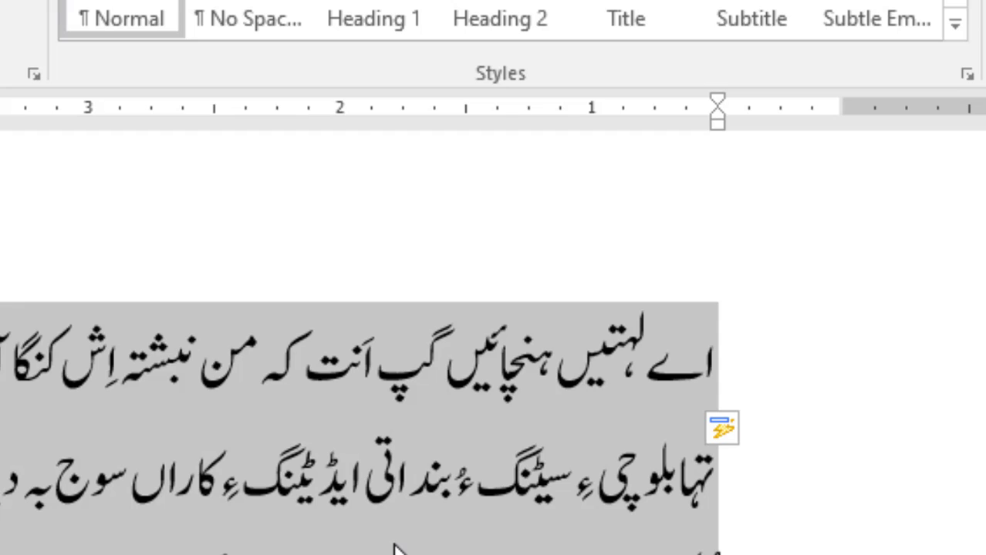
Try increasing the selected first paragraph's indent by two more levels, and undo the indent changes.
key("ctrl+m")
key("ctrl+m")
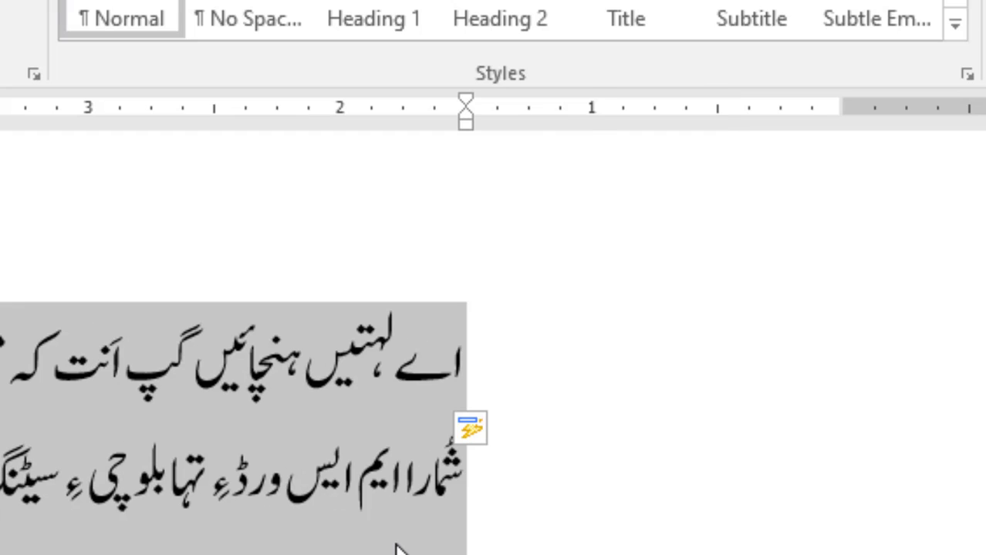
key("ctrl+z")
key("ctrl+z")
key("ctrl+z")
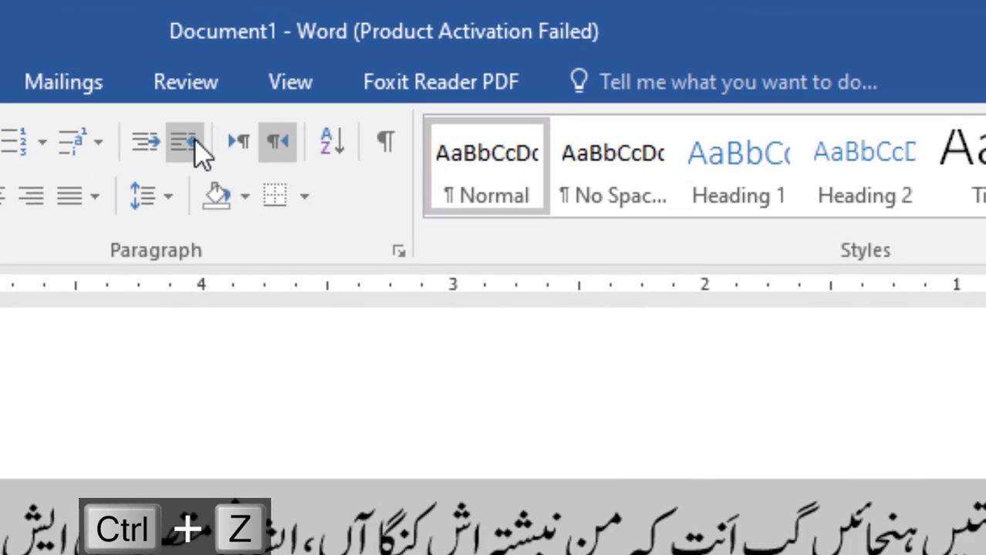
Try increasing the first paragraph's indent with the ribbon command and undo the change.
left_click(194, 140)
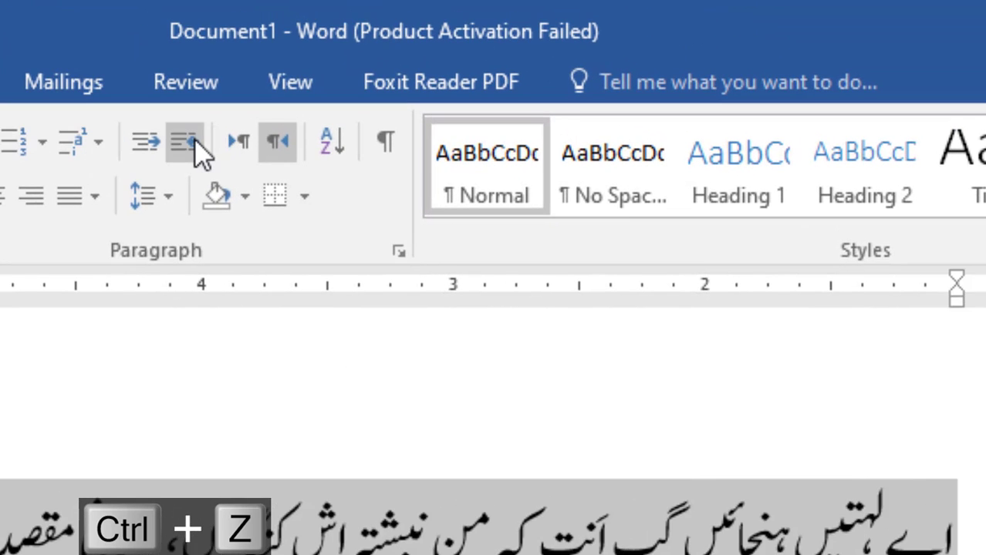
key("ctrl+z")
key("ctrl+z")
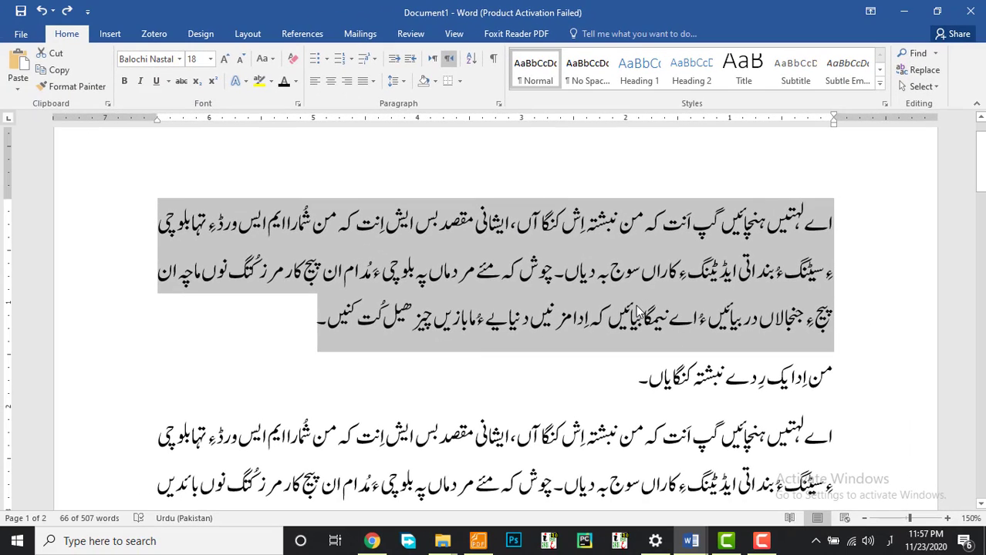
Add two paragraphs below the one-line paragraph, reading "اے دومی رِد اِنت" and "ءُ اے منی سیمی رِد اِنت".
scroll(634, 300, "down", 1)
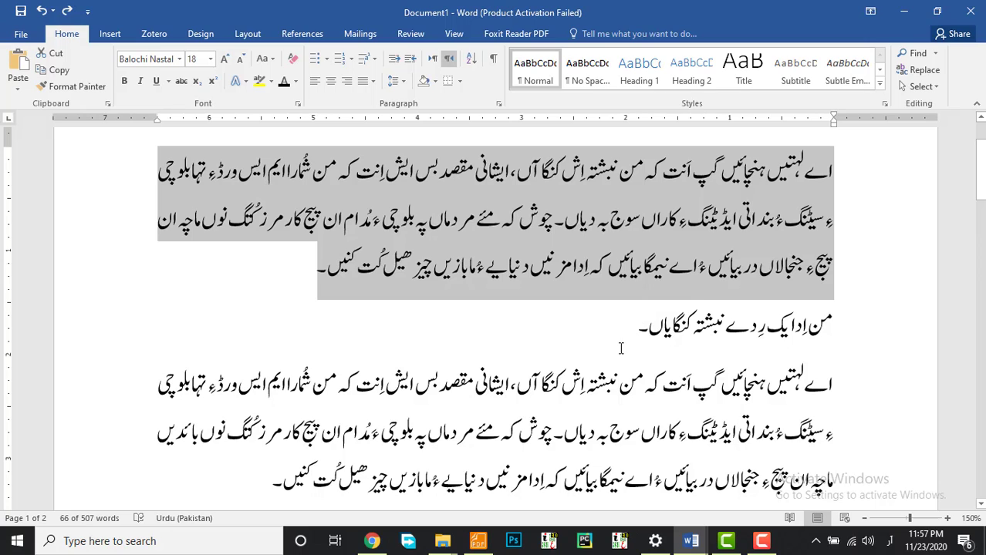
left_click(633, 326)
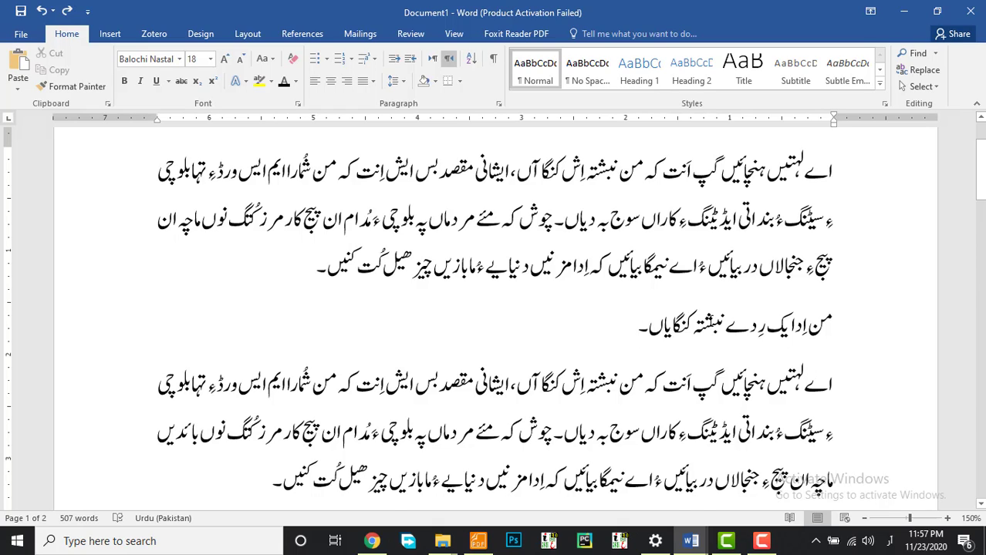
key("Return")
key("ctrl+z")
type("اے دومی رِدانت")
key("Return")
type("ءِ")
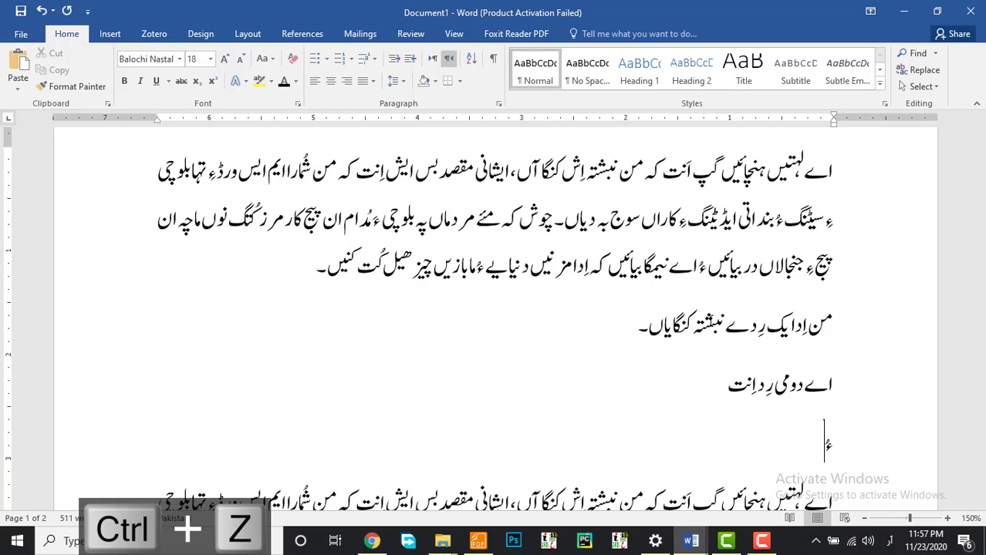
type(" اے منی سیمی رِدانت")
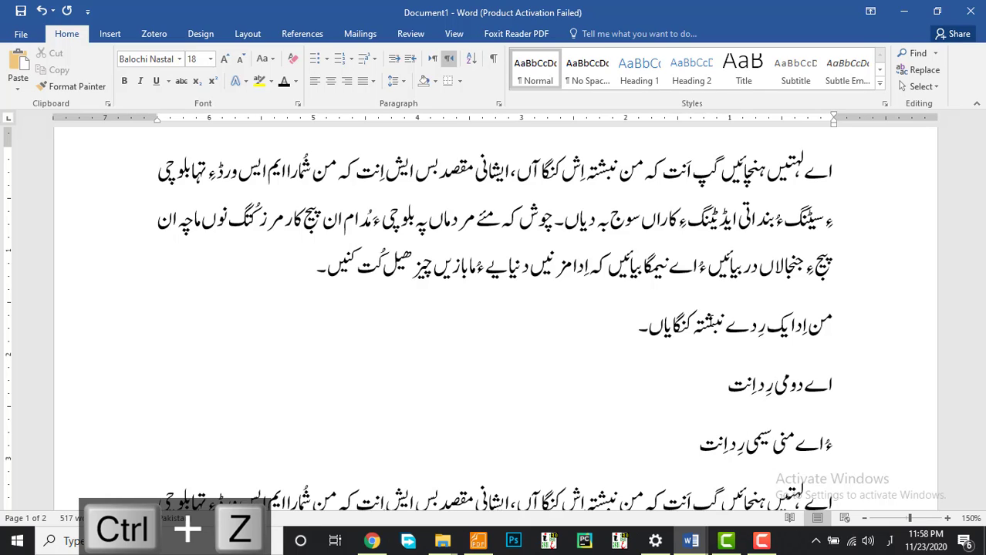
End each of the two new lines with the full stop "۔".
key("Up")
type("۔")
key("Down")
key("Down")
key("Up")
key("End")
Select the three short Balochi lines together and increase their indent by five levels.
key("shift+Up")
key("shift+Up")
key("shift+Up")
key("shift+Down")
key("shift+Right")
key("shift+Right")
key("shift+Right")
key("shift+Right")
key("shift+Right")
key("shift+Right")
key("shift+Right")
key("shift+Right")
key("shift+Right")
key("shift+Right")
key("shift+Right")
key("shift+Right")
key("shift+Right")
key("shift+Right")
key("shift+Right")
key("shift+Right")
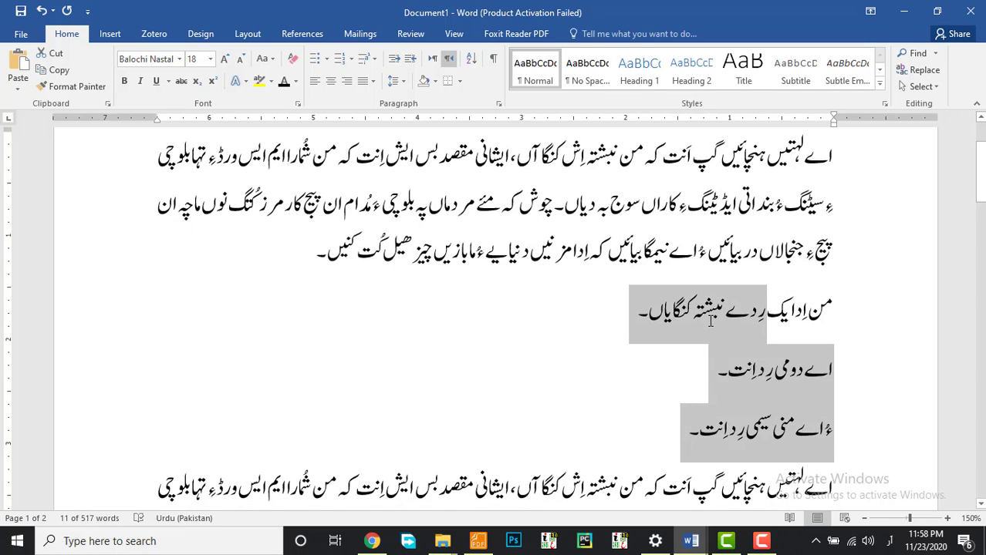
key("shift+Right")
key("shift+Right")
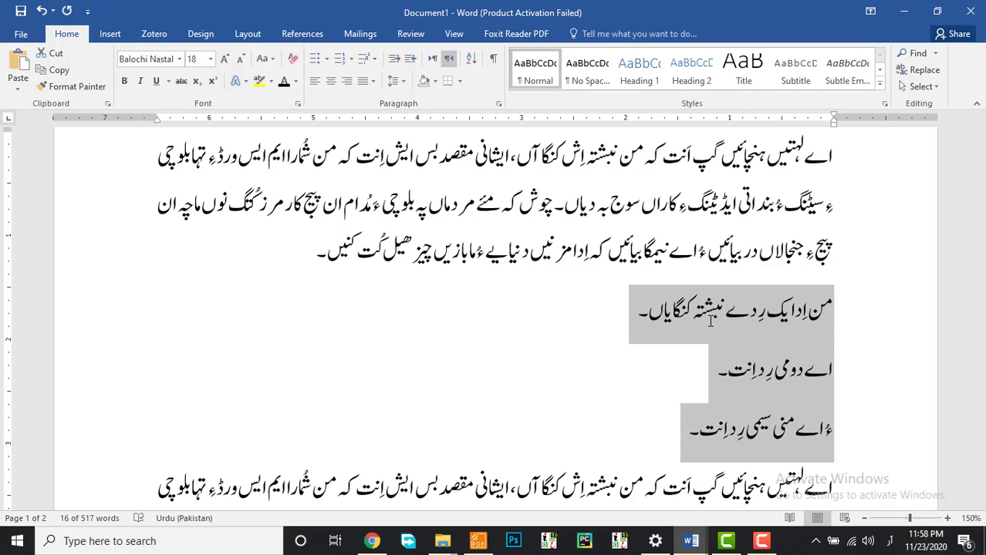
key("ctrl+m")
key("ctrl+m")
key("ctrl+m")
key("ctrl+m")
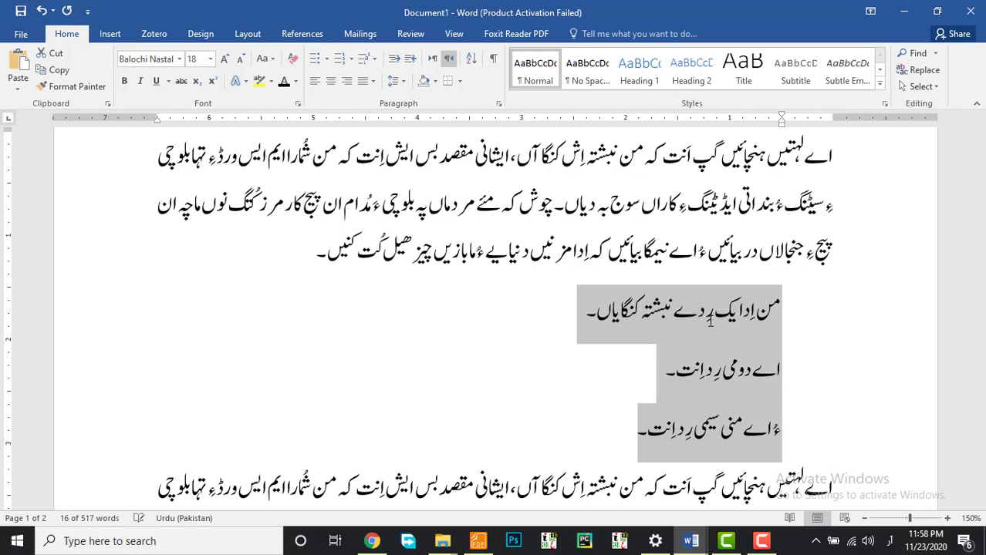
key("ctrl+m")
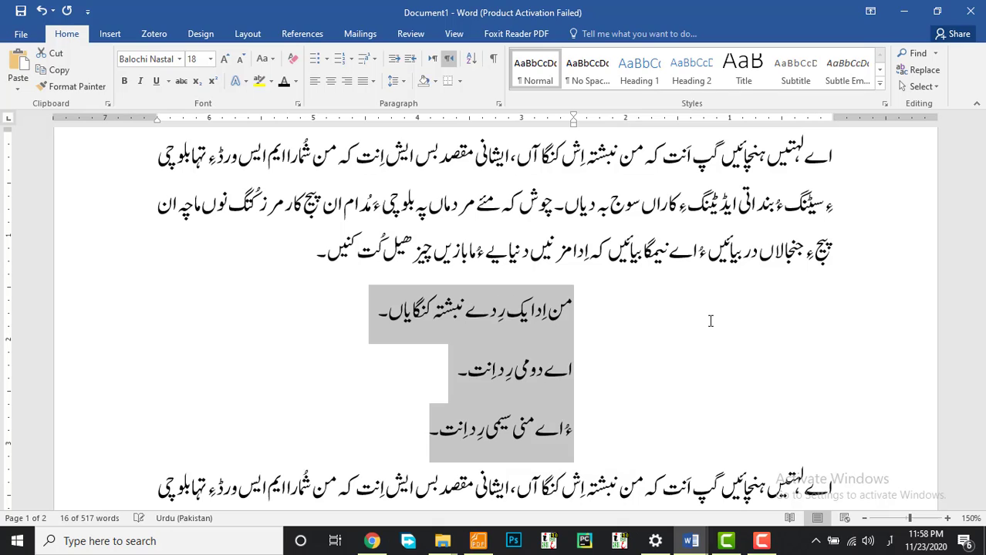
Decrease the indent of the three selected lines by five levels, back to the margin.
key("ctrl+shift+m")
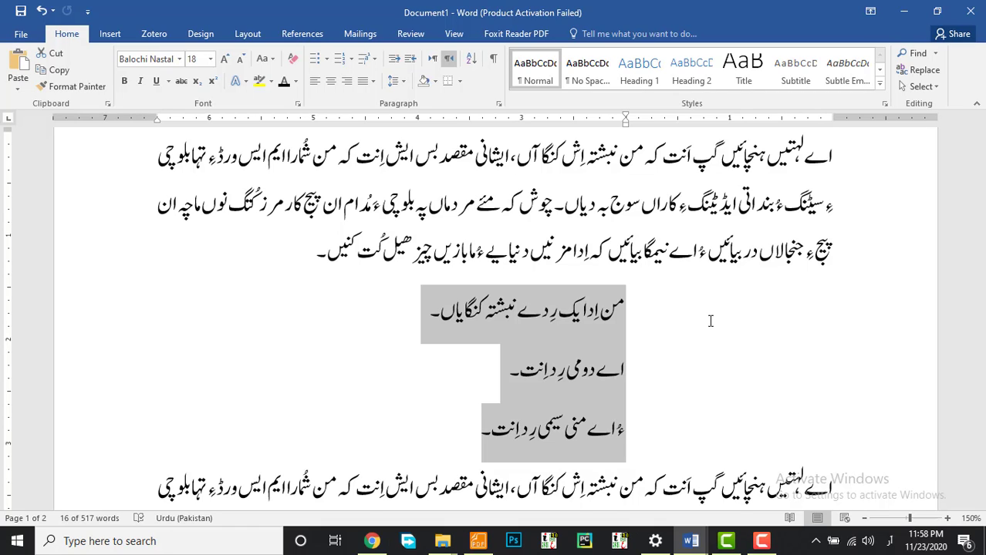
key("ctrl+shift+m")
key("ctrl+shift+m")
key("ctrl+shift+m")
key("ctrl+shift+m")
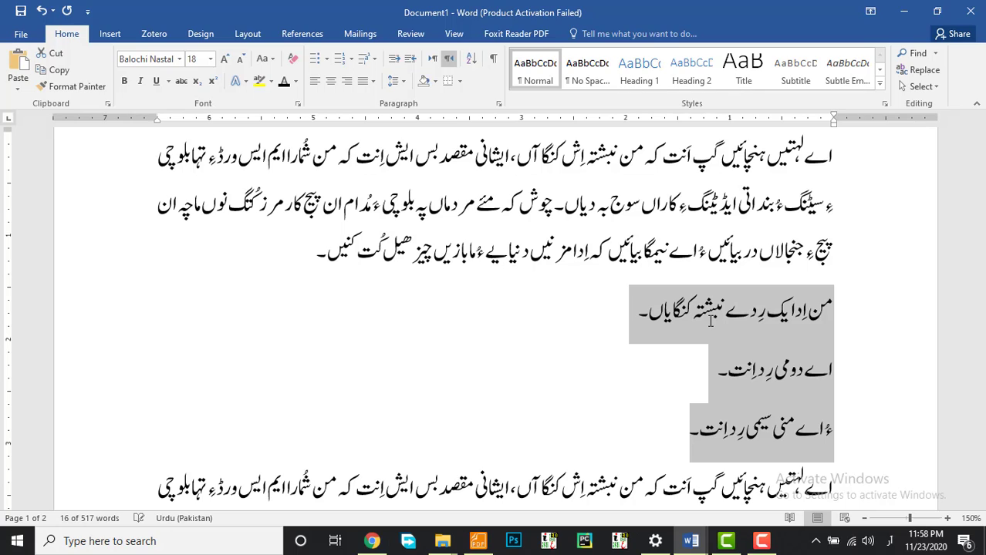
Increase the indent of the three selected lines by four levels and decrease it by four again.
key("ctrl+m")
key("ctrl+m")
key("ctrl+m")
key("ctrl+m")
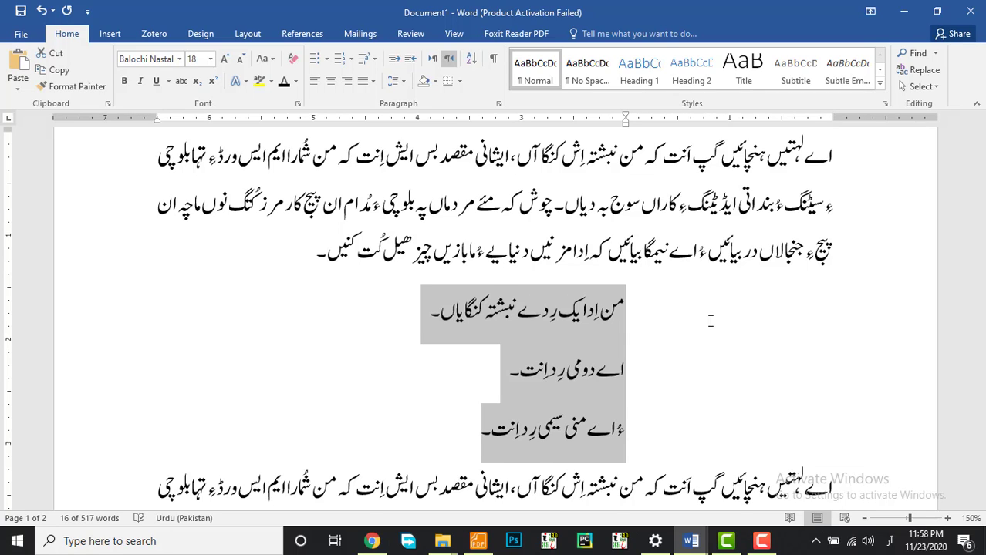
key("ctrl+shift+m")
key("ctrl+shift+m")
key("ctrl+shift+m")
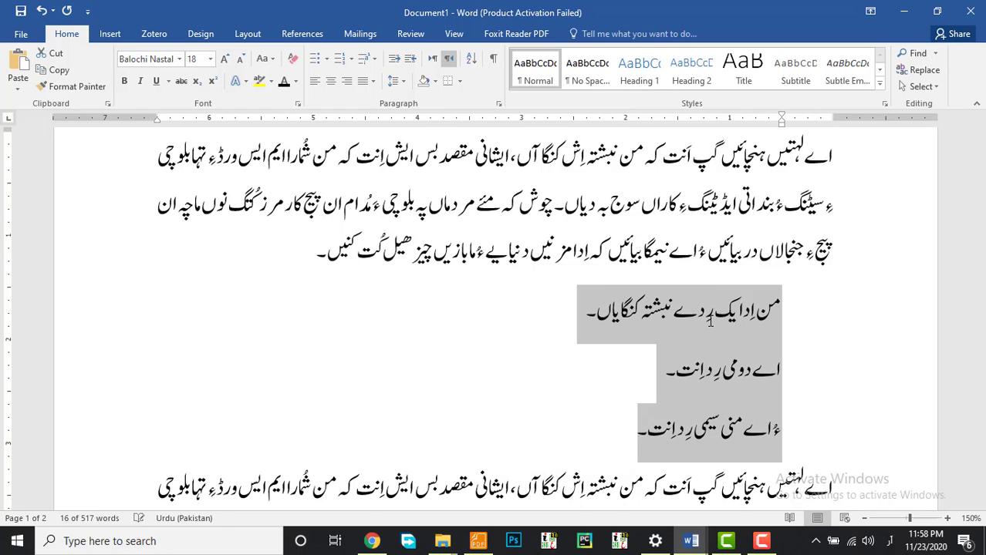
key("ctrl+shift+m")
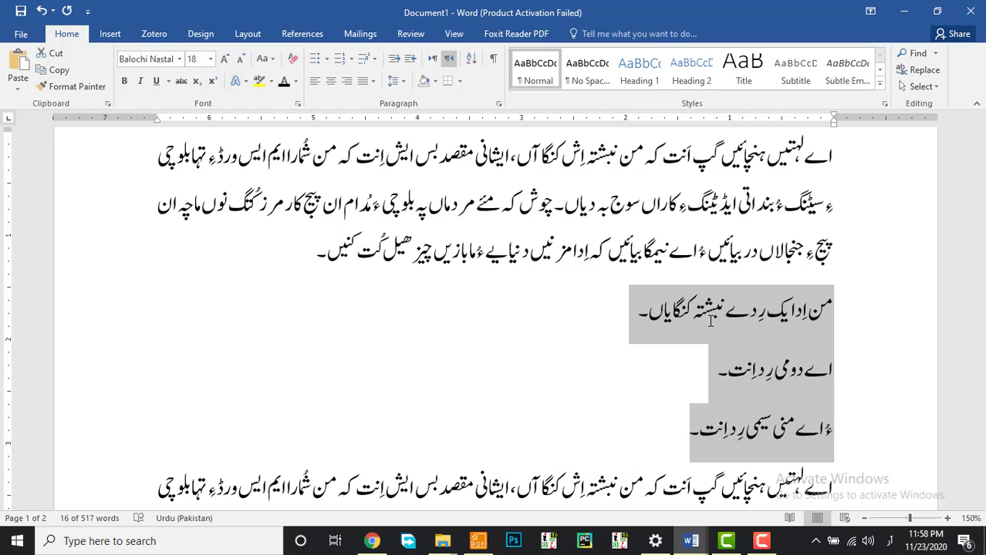
Try deleting the first of the three short lines and undo the deletion.
left_click(707, 318)
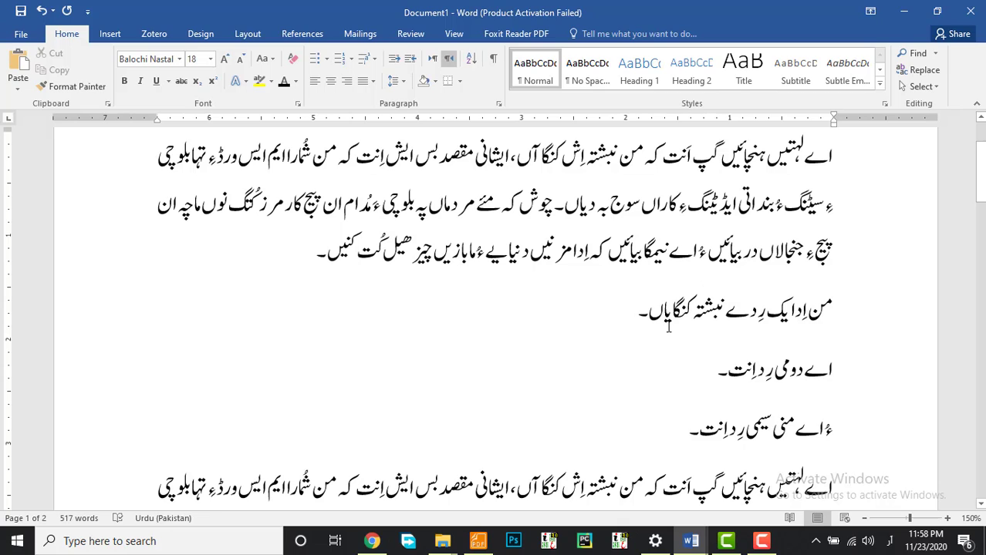
left_click_drag(635, 318, 833, 317)
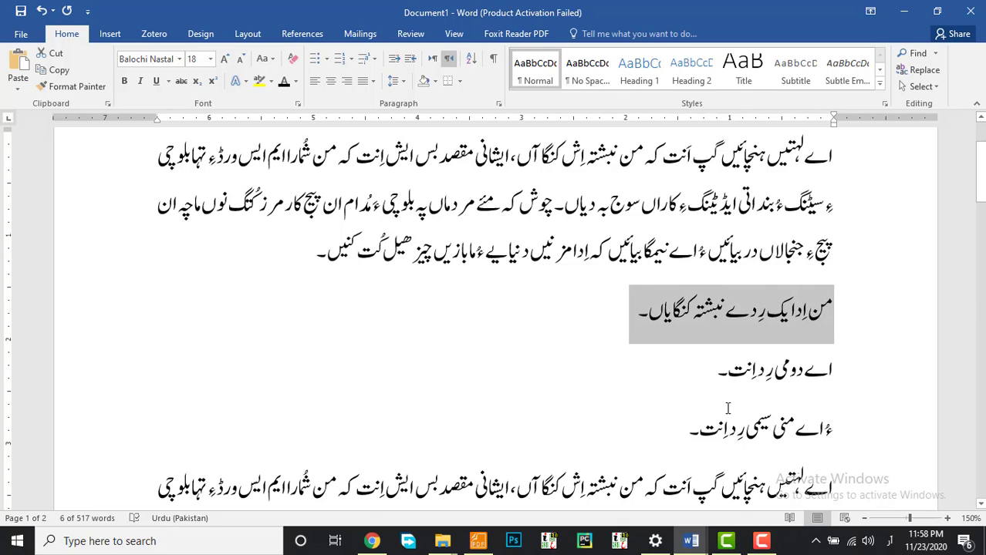
key("Delete")
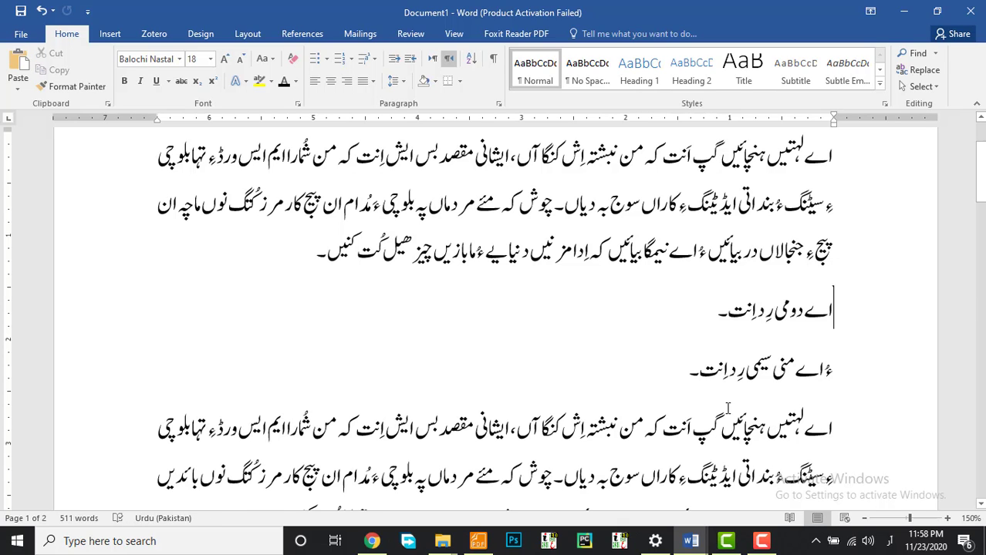
key("ctrl+z")
Select only the first short line, indent it with a tab and reverse that indentation.
left_click(713, 312)
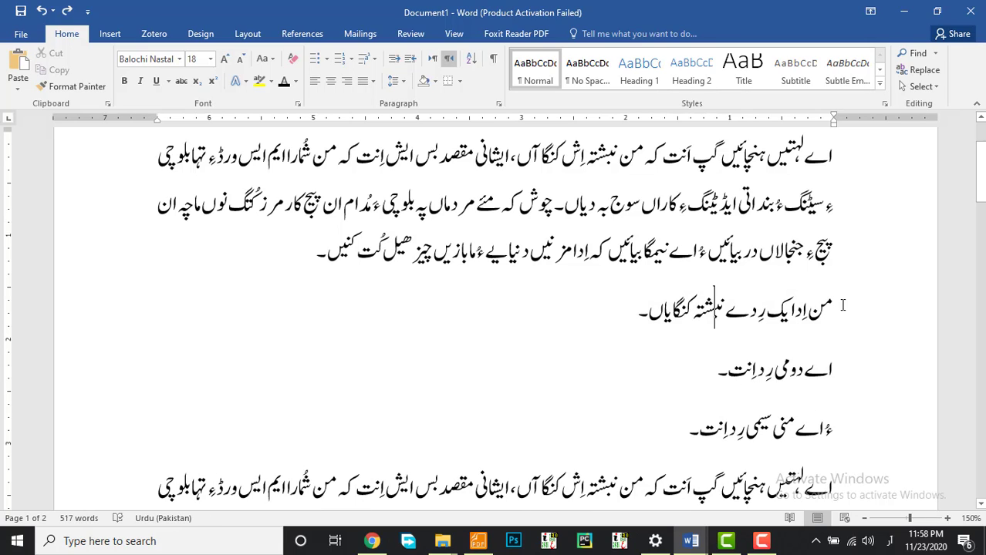
left_click_drag(636, 317, 844, 306)
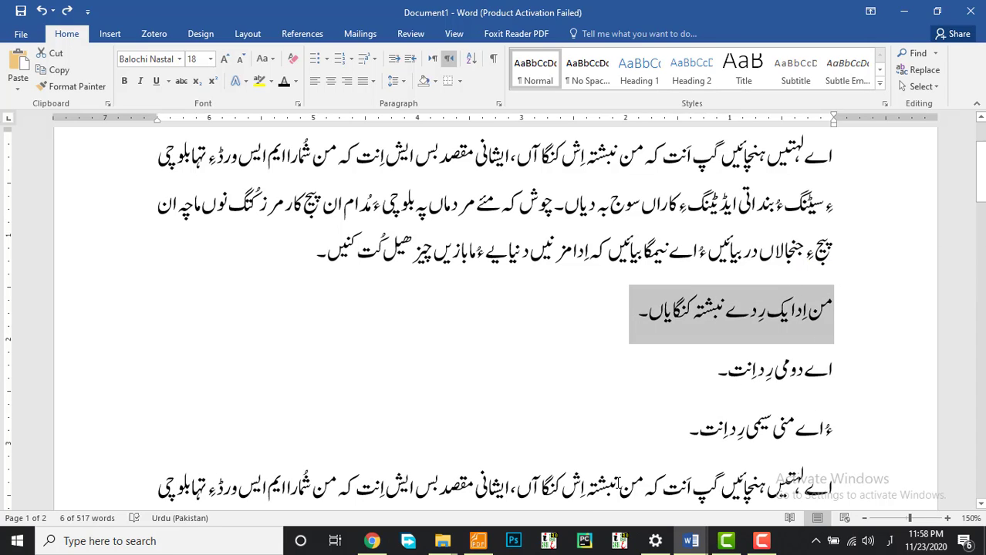
key("Tab")
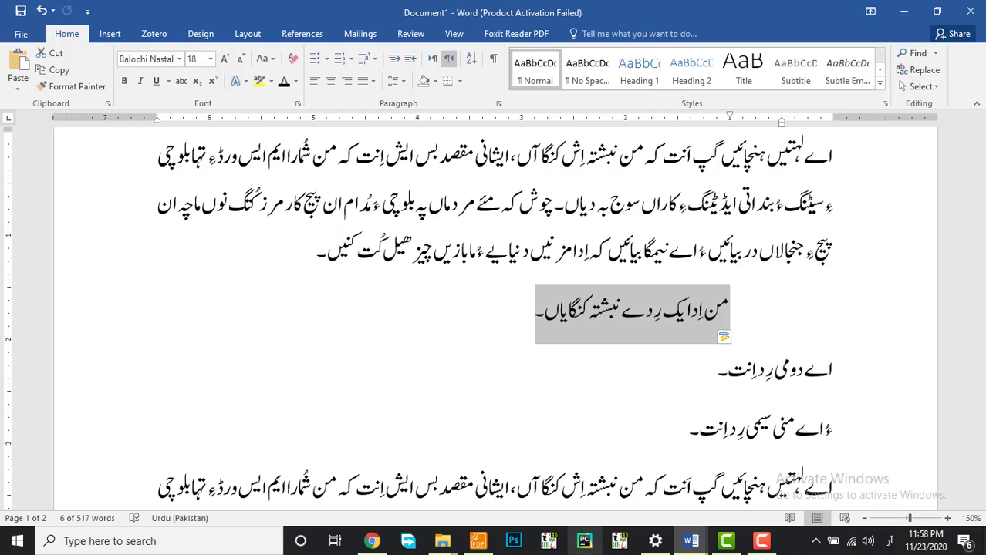
key("shift+Tab")
key("shift+Tab")
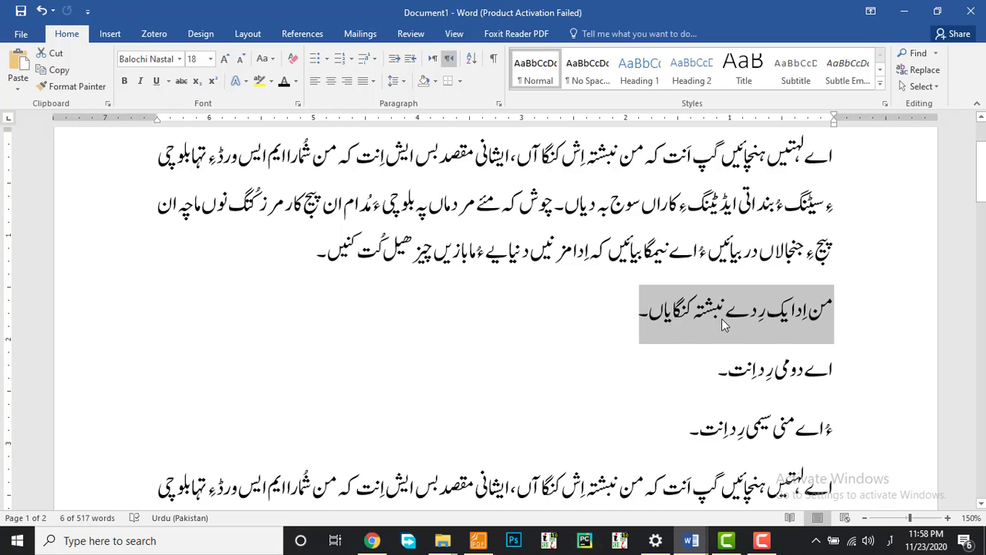
Reselect the whole first short line, try deleting it again and undo the deletion.
left_click(721, 318)
left_click_drag(639, 318, 825, 314)
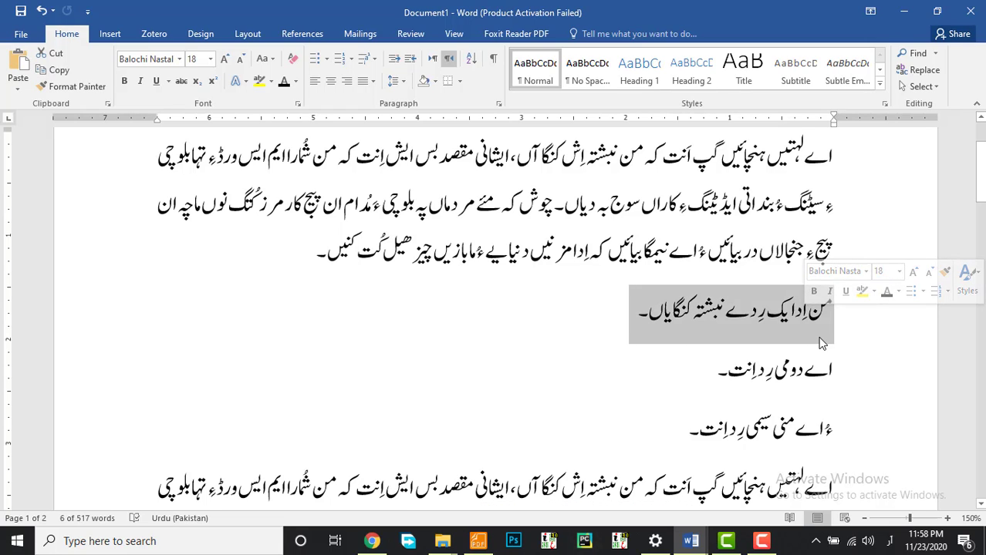
key("Delete")
key("ctrl+z")
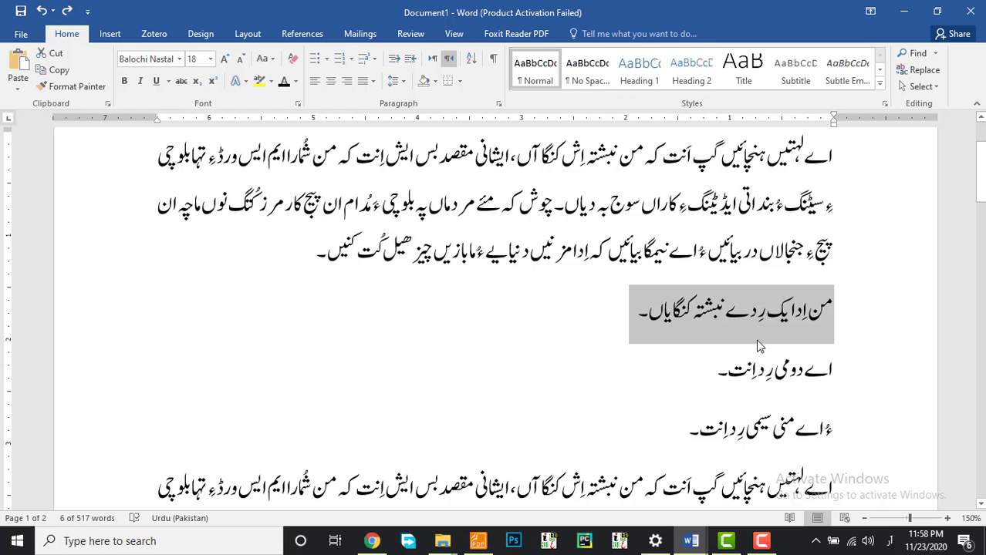
Select the three short lines and look through the available bullet styles and number formats.
left_click_drag(667, 430, 842, 328)
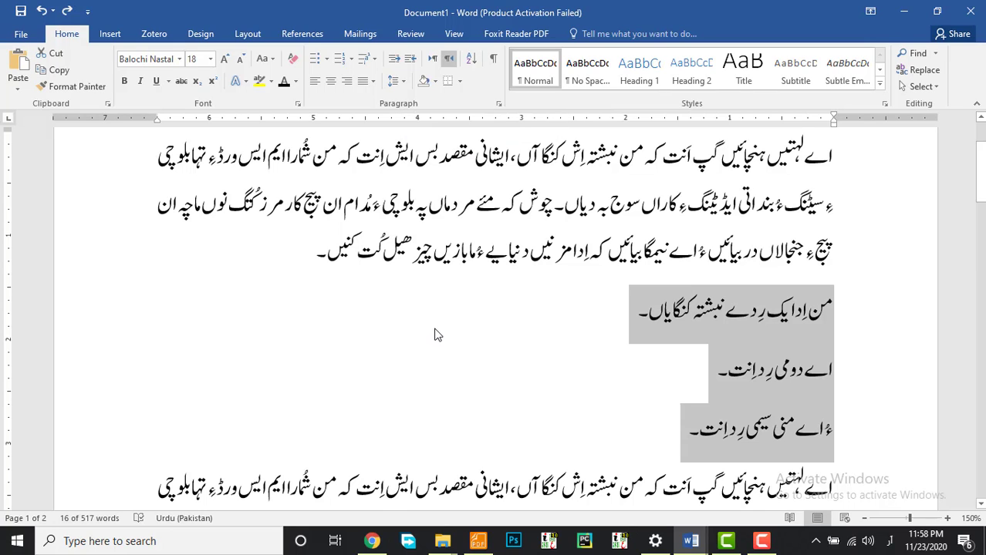
scroll(572, 328, "down", 1)
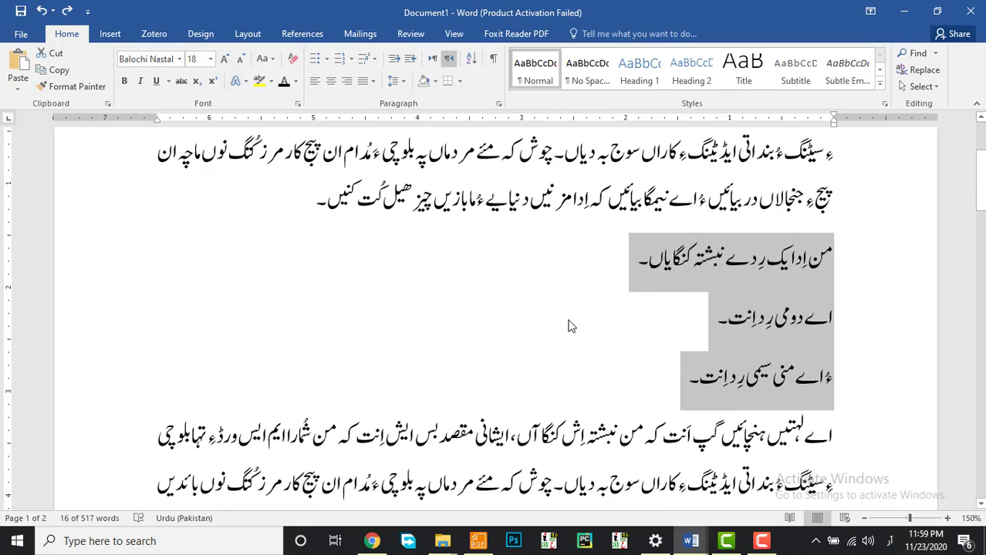
scroll(572, 328, "up", 1)
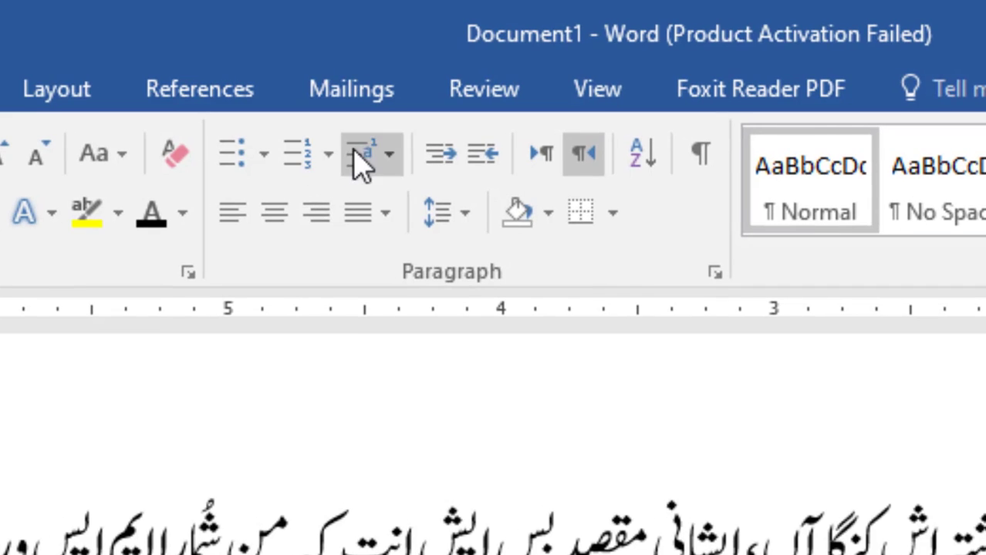
left_click(262, 155)
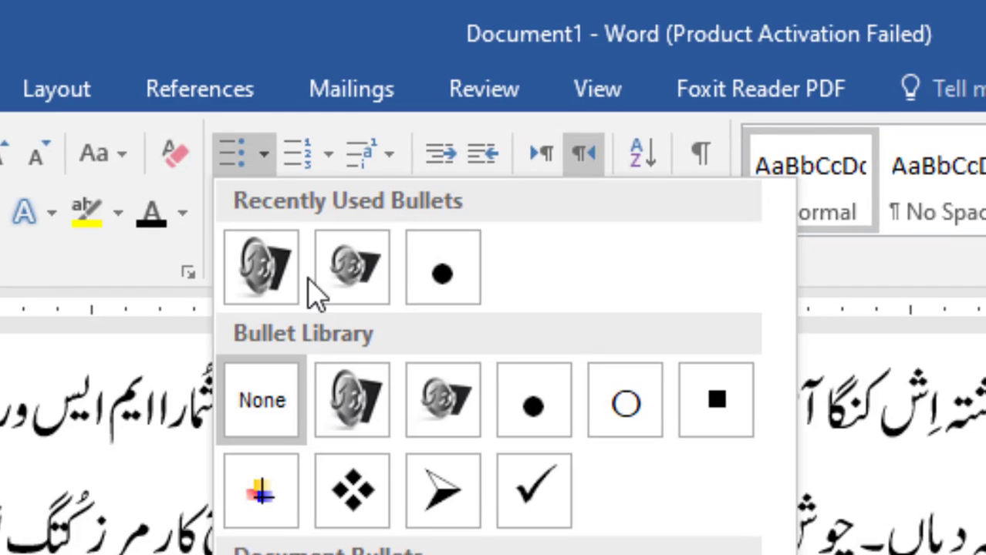
left_click(329, 156)
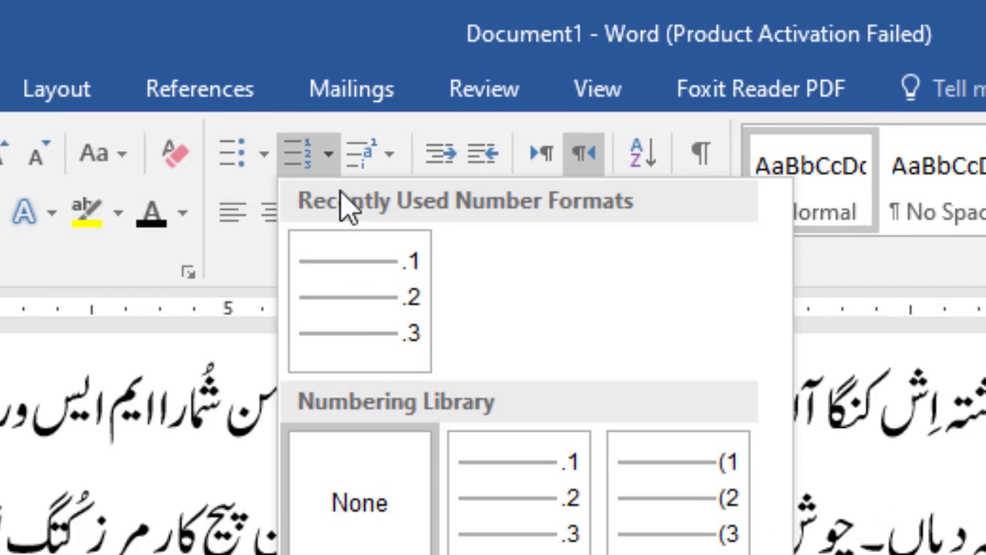
key("Escape")
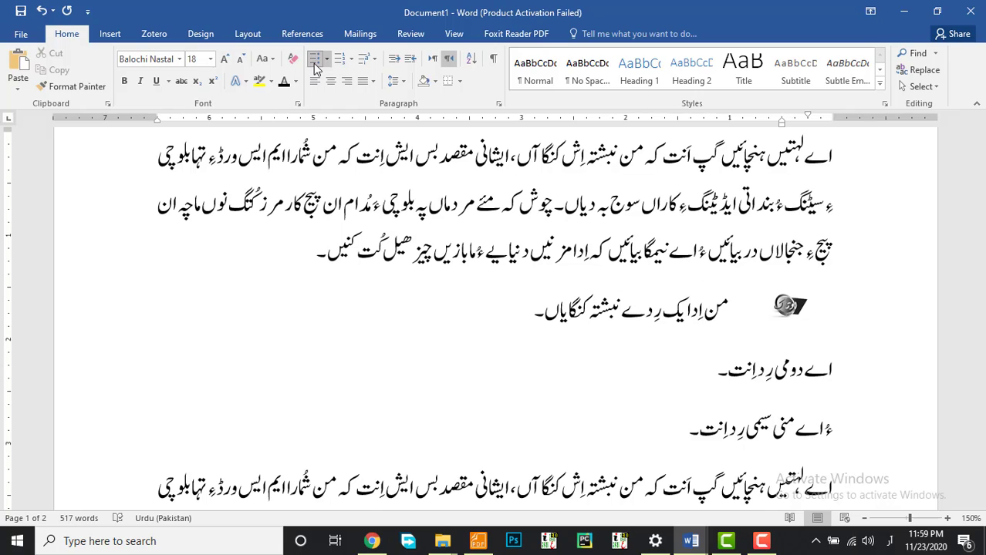
Remove the picture bullet from the first short line and apply the solid round bullet instead.
left_click(315, 66)
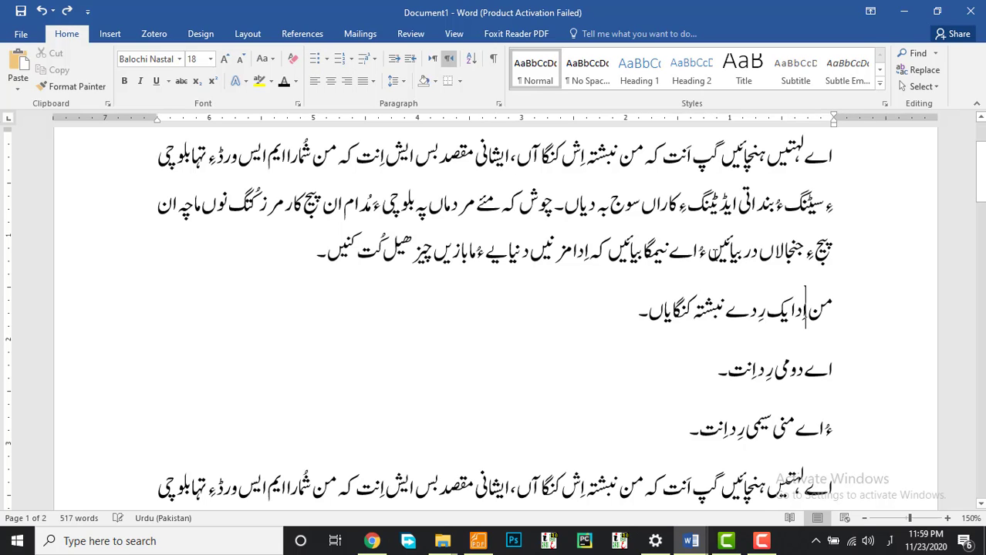
left_click(326, 58)
left_click(394, 103)
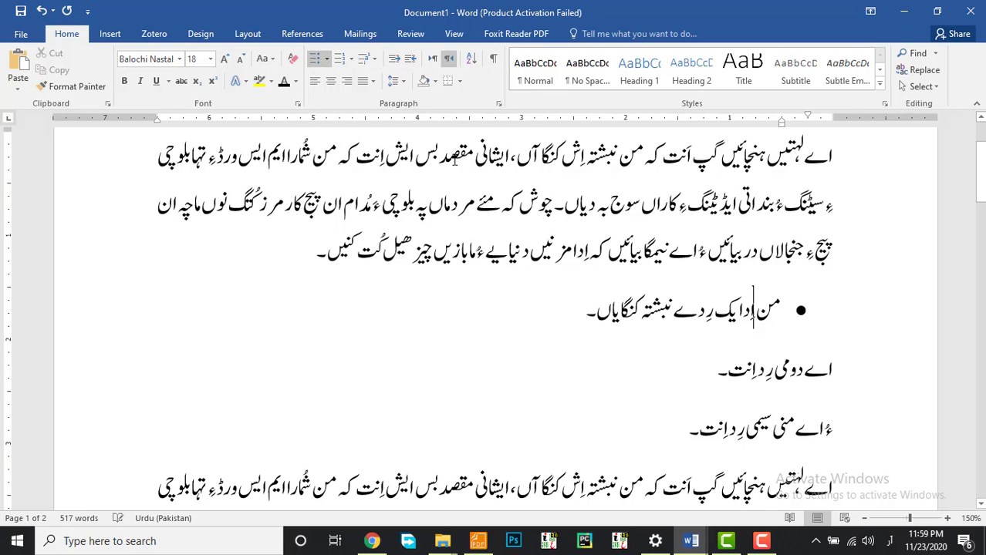
Apply the solid round bullet to the second short line and undo the bullets on the first two short lines.
left_click(770, 373)
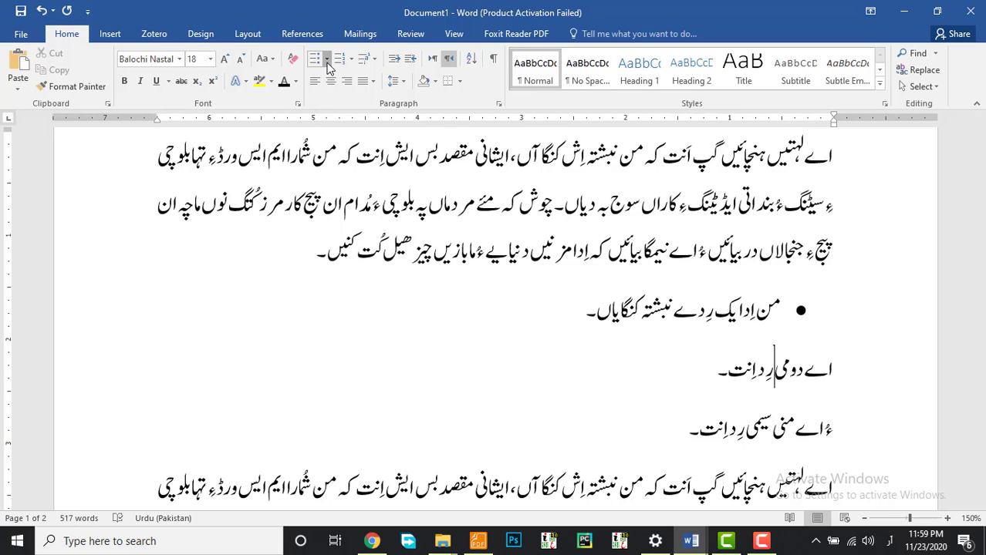
left_click(327, 59)
left_click(326, 104)
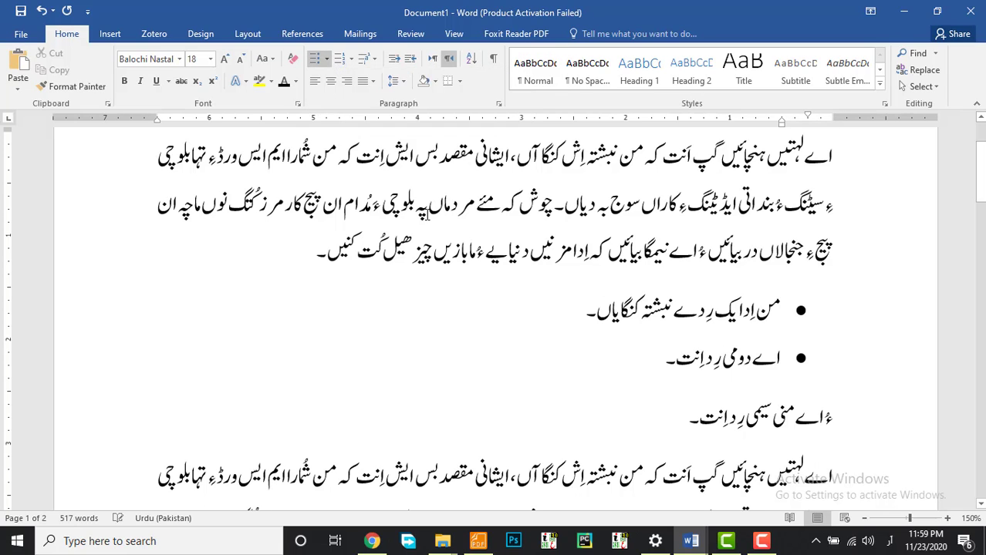
key("ctrl+z")
key("ctrl+z")
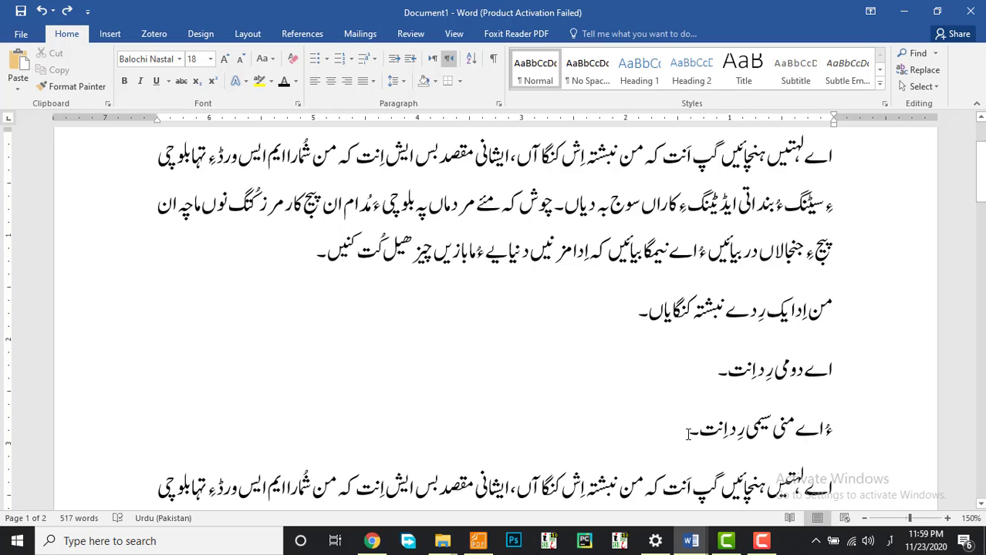
Apply round bullets to the three short lines together and replace them with 1., 2., 3. numbering.
left_click_drag(688, 434, 826, 339)
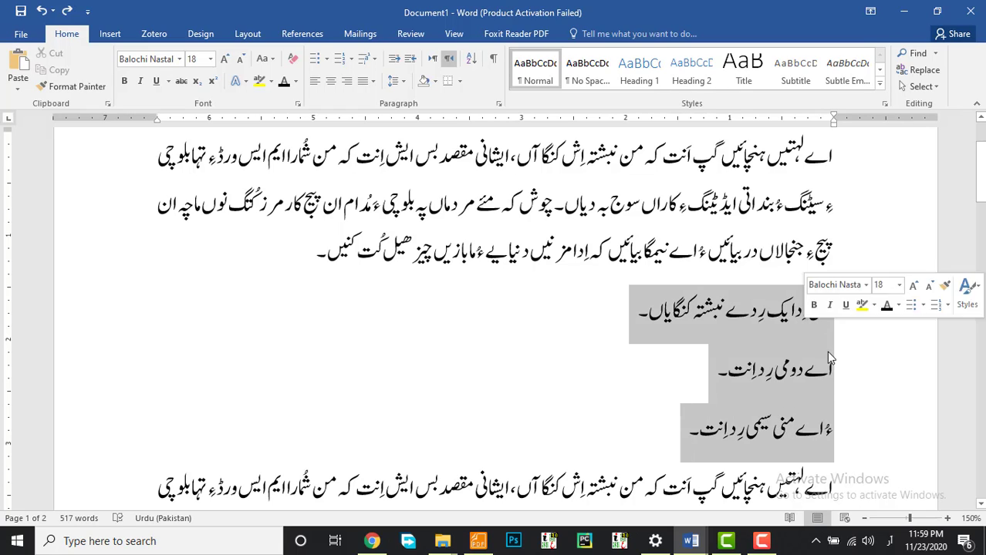
left_click(314, 60)
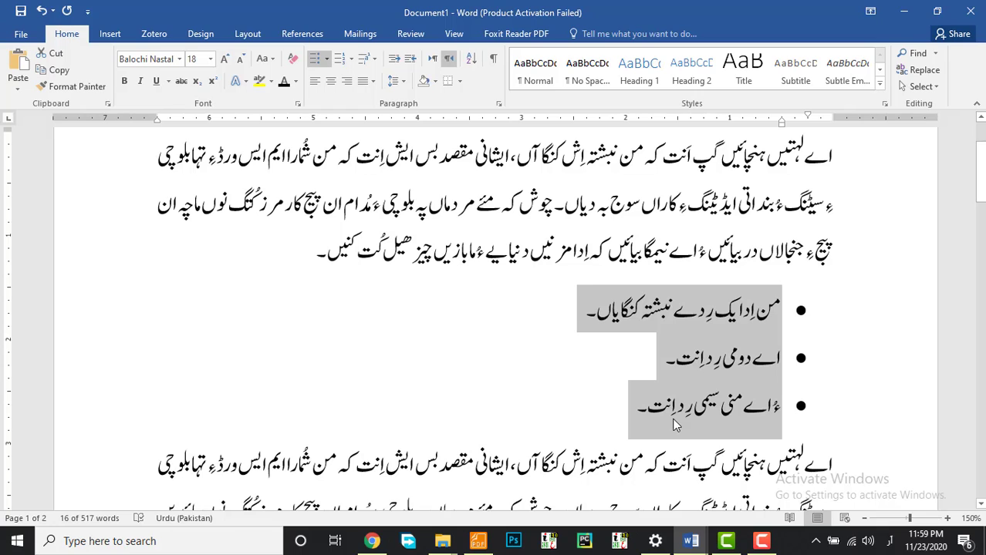
left_click(351, 59)
left_click(363, 112)
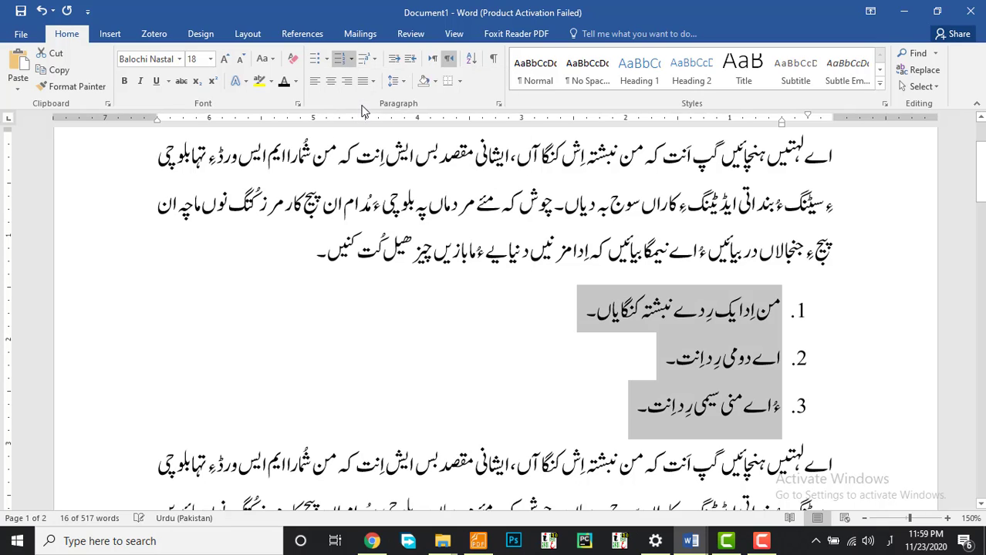
left_click(350, 60)
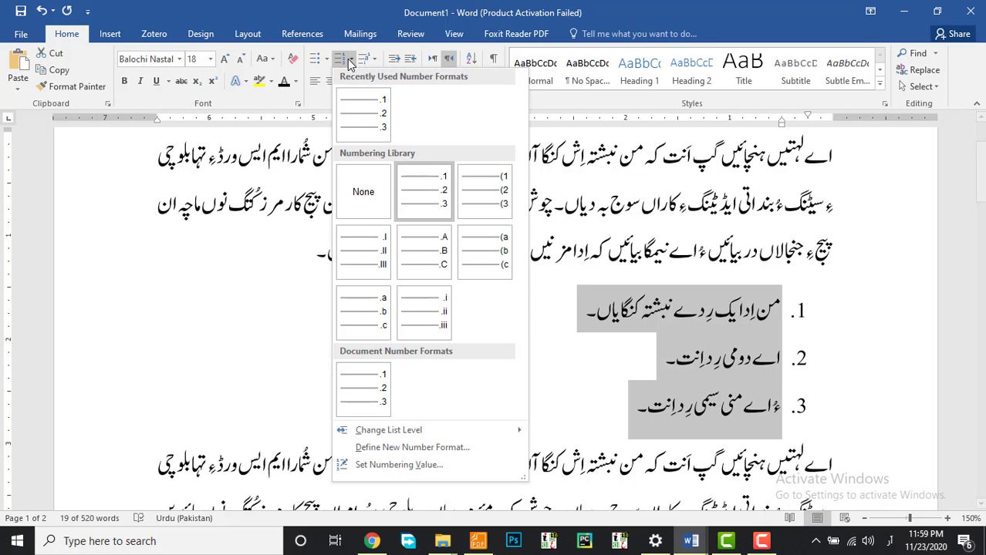
left_click(381, 394)
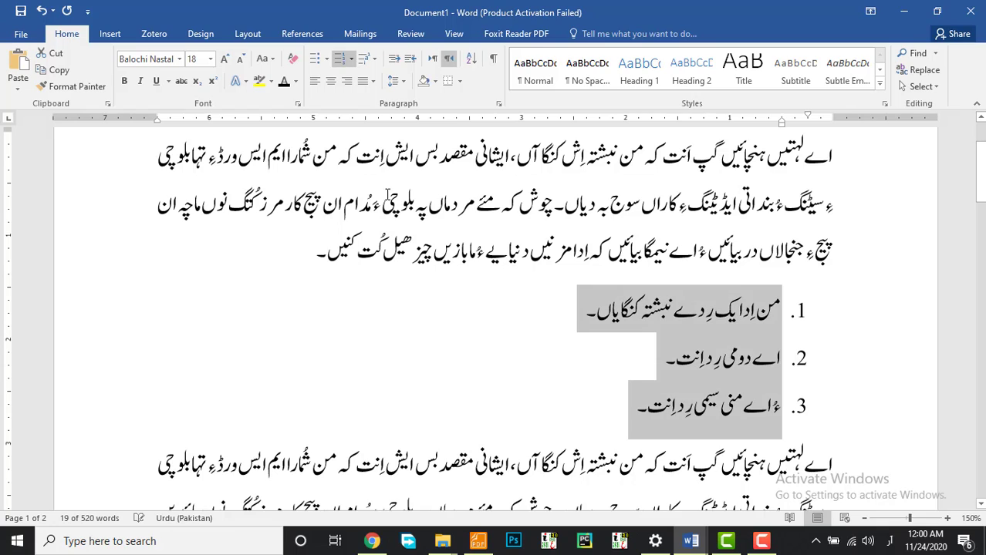
left_click(656, 359)
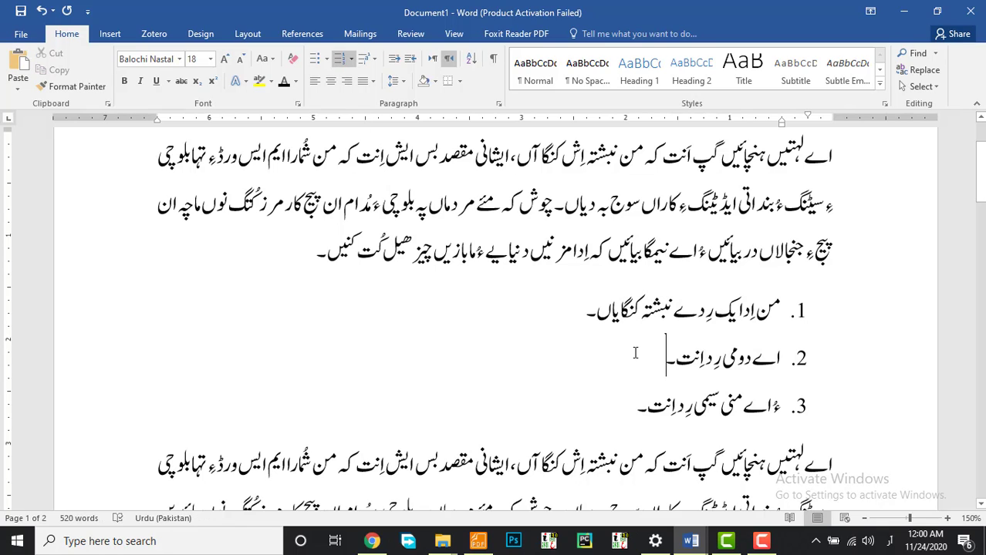
left_click(571, 314)
Delete the three numbered lines and open an empty paragraph in their place.
left_click_drag(619, 405, 806, 316)
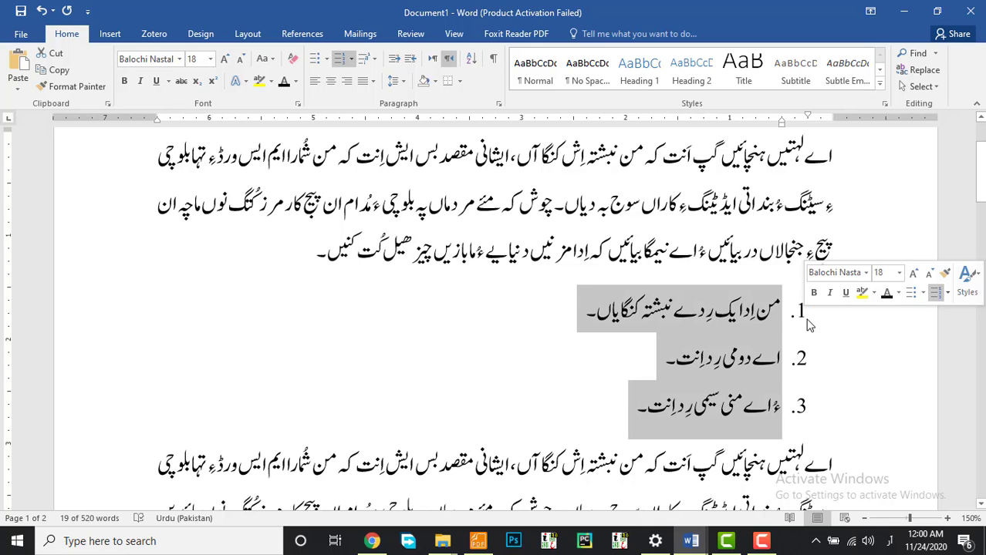
key("ctrl+v")
left_click(317, 245)
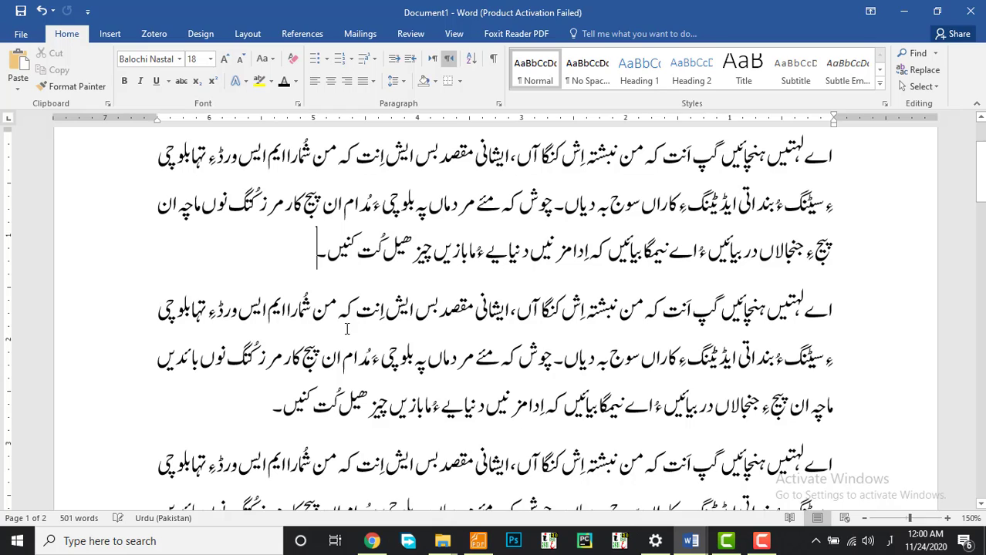
key("Return")
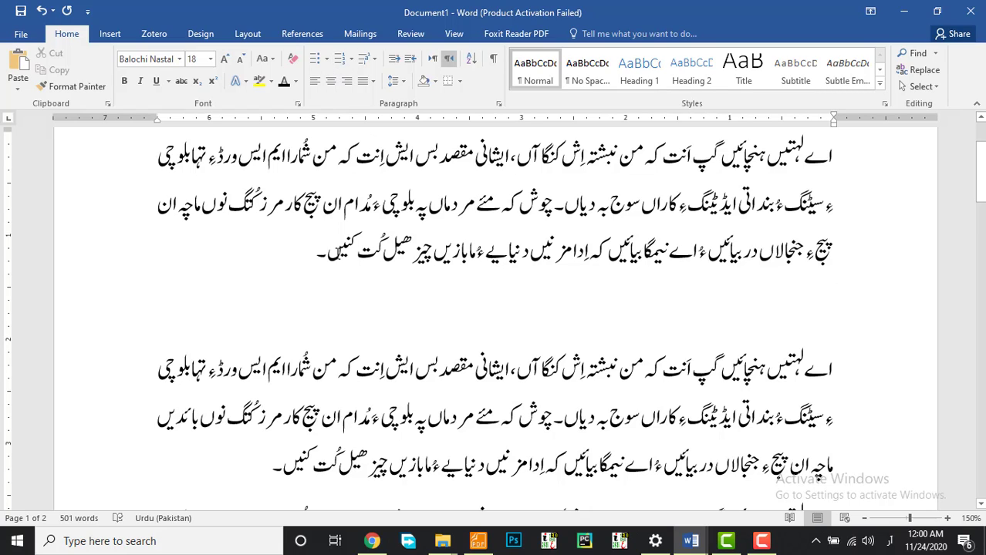
Start a 1., 2., 3. numbered list in the empty paragraph, enter "ڈیزائن ءُ لے آؤٹ" as its first item and open a second item.
left_click(351, 60)
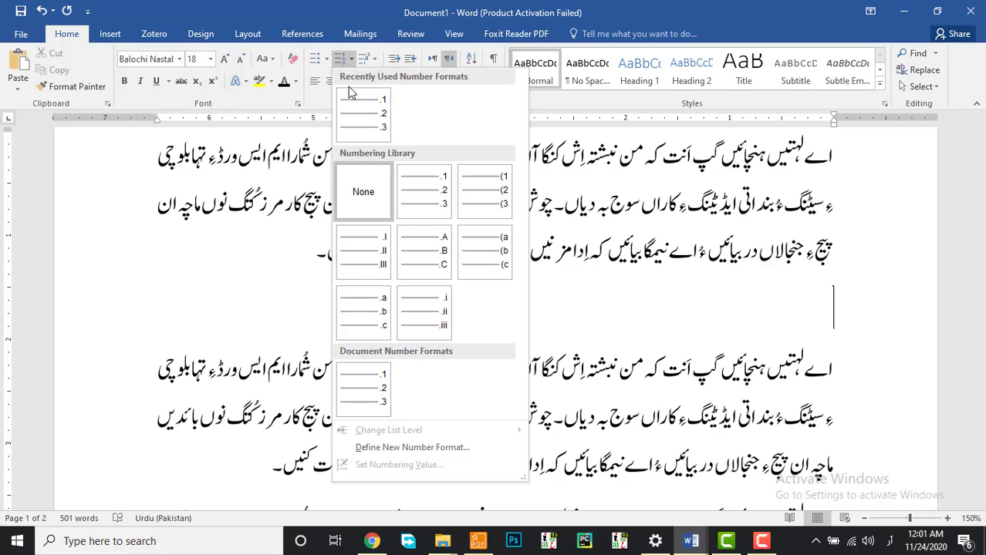
left_click(363, 126)
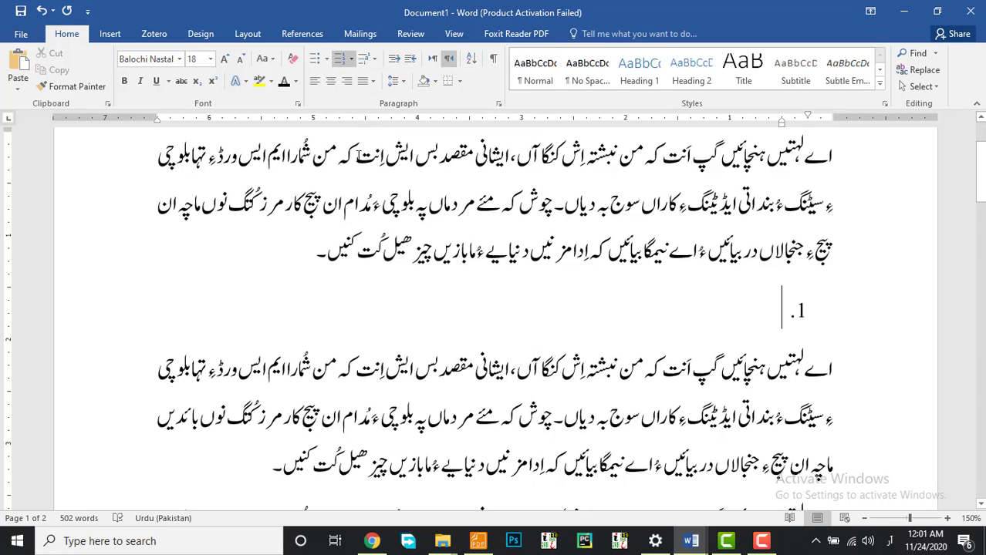
type("ڈیزا")
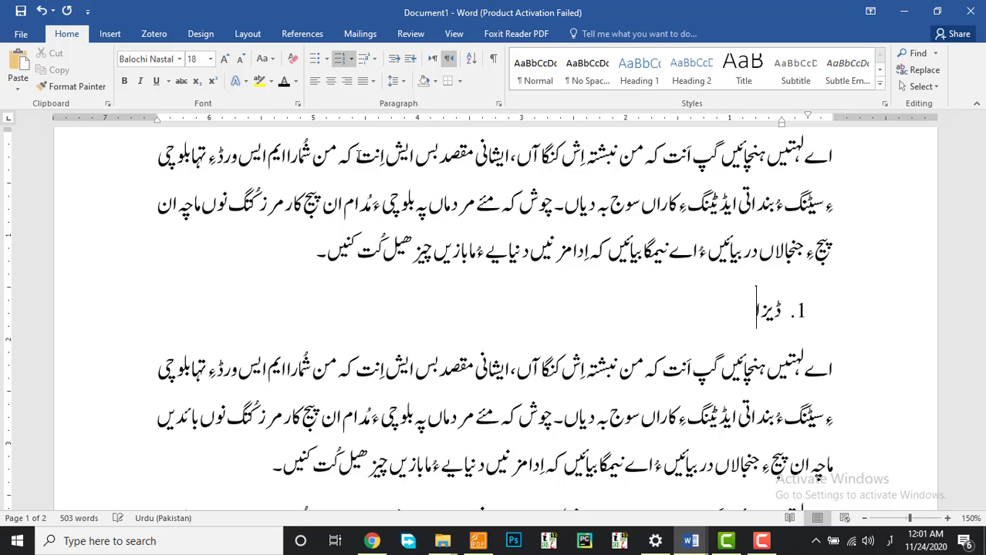
type("ئنء لے ا")
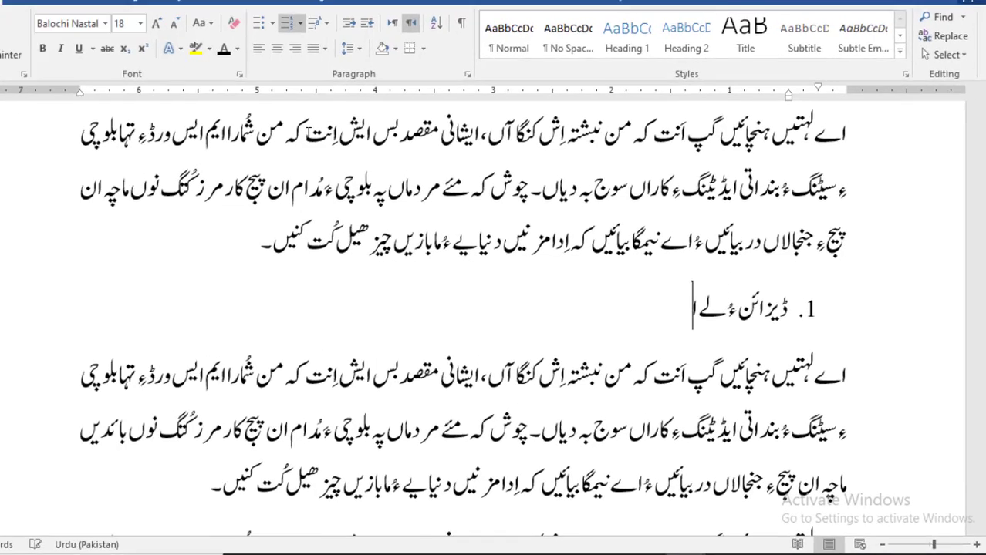
type("آ")
key("BackSpace")
key("BackSpace")
type("آوٹ")
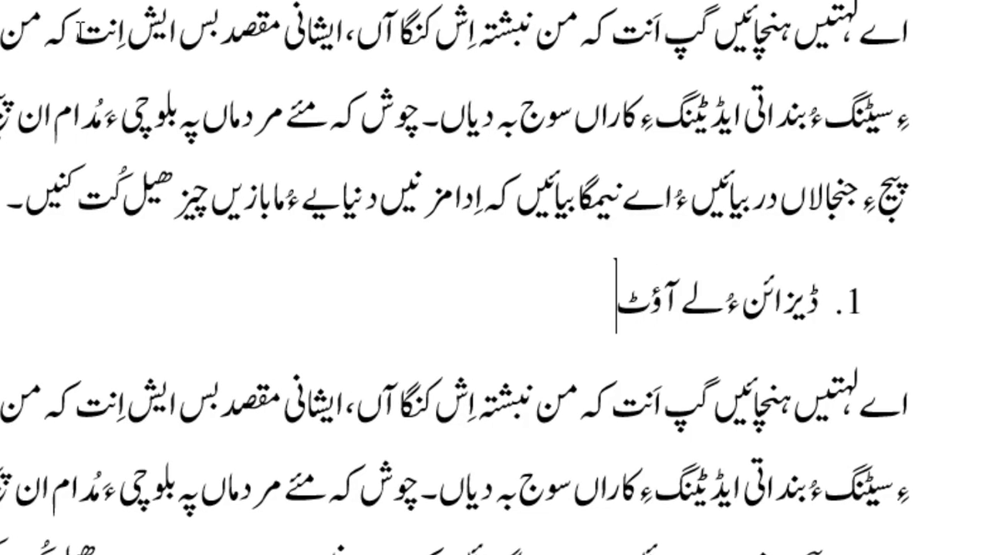
key("Return")
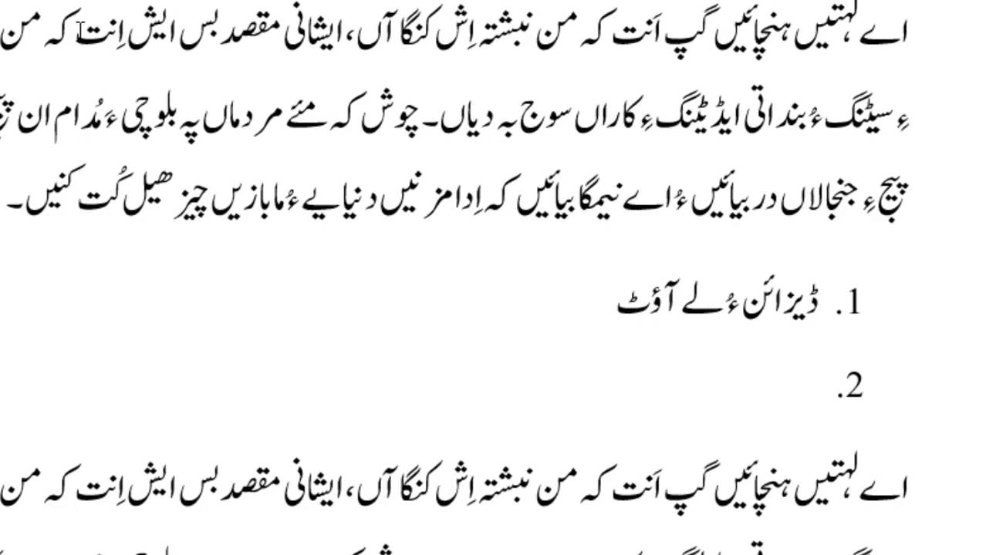
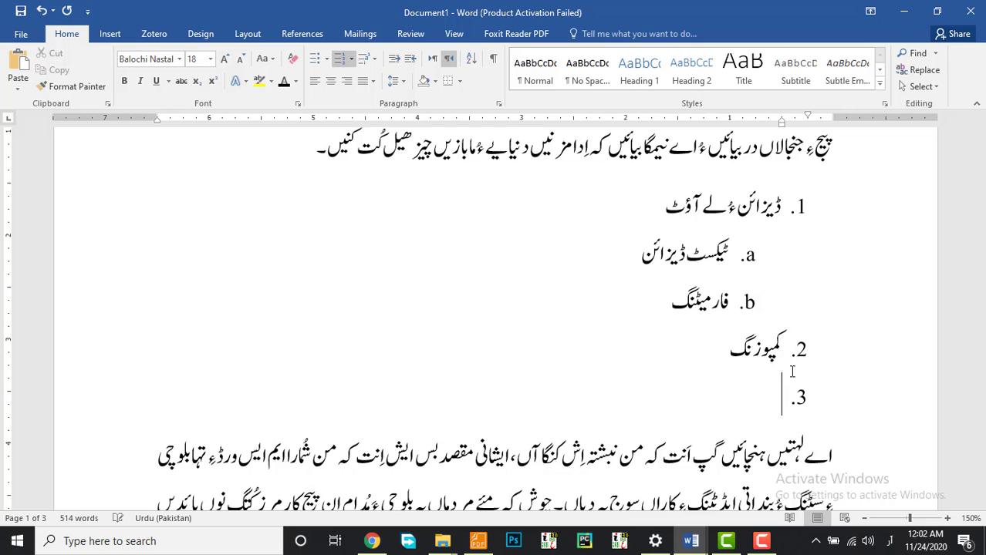
Add three sub-items under the second list item: "بلوچی کمپوزنگ", "اردو کمپوزنگ" and "انگلش کمپوزنگ".
key("Tab")
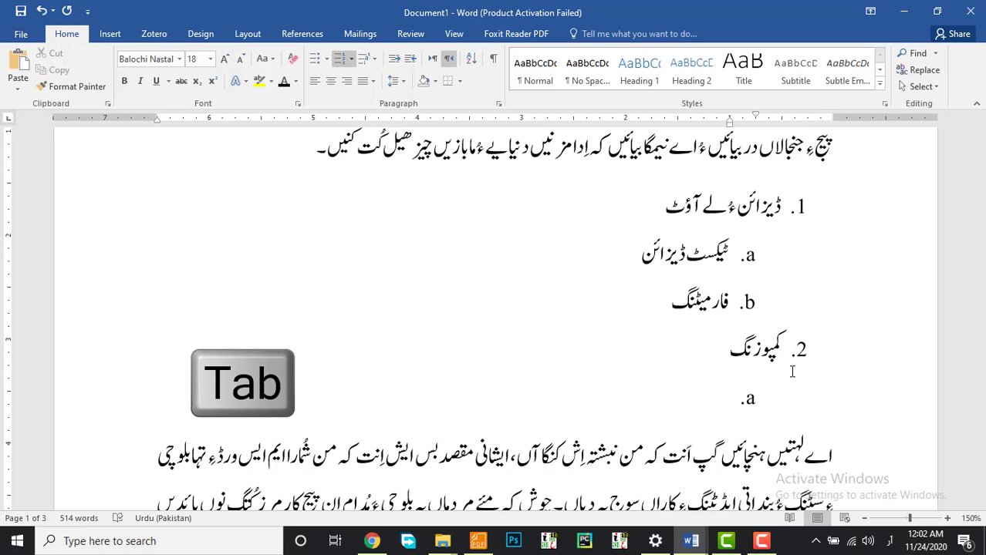
type("بلوچی کمپوز")
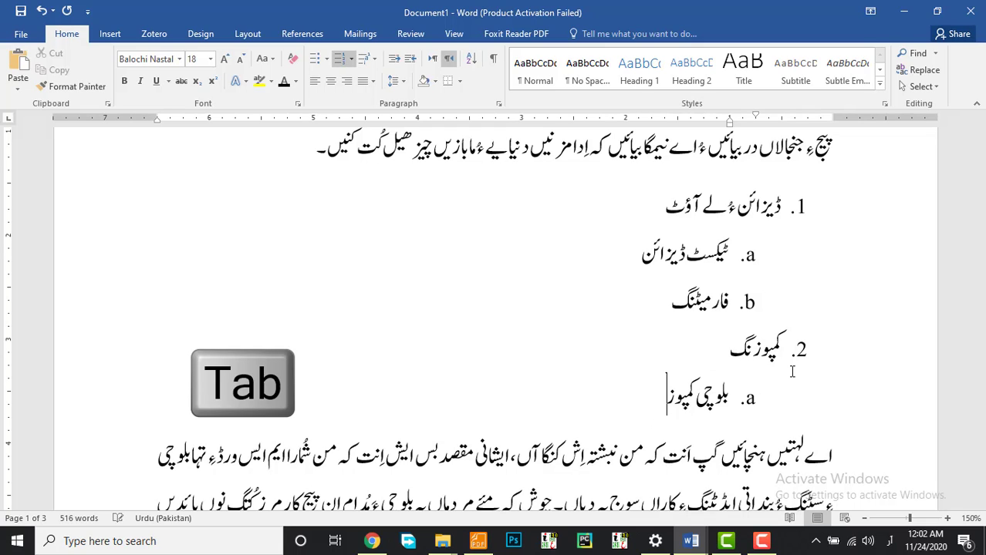
type("نگ")
key("Return")
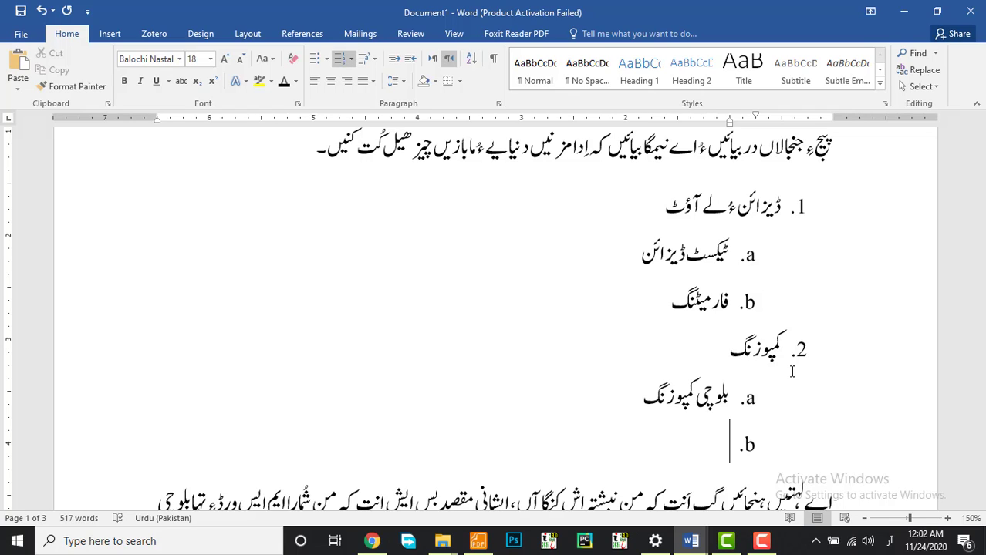
type("اردو کمپوزنگ")
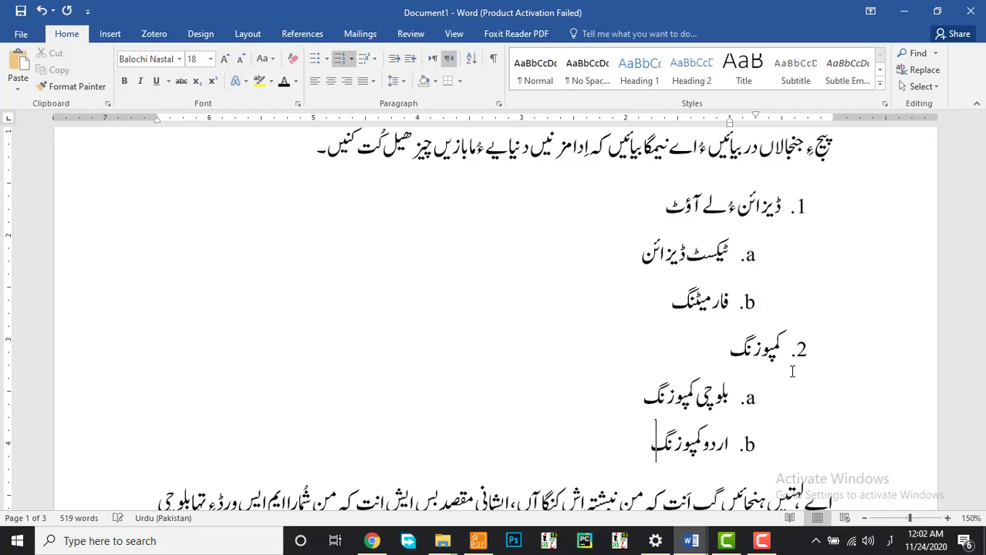
key("Return")
type("انگل")
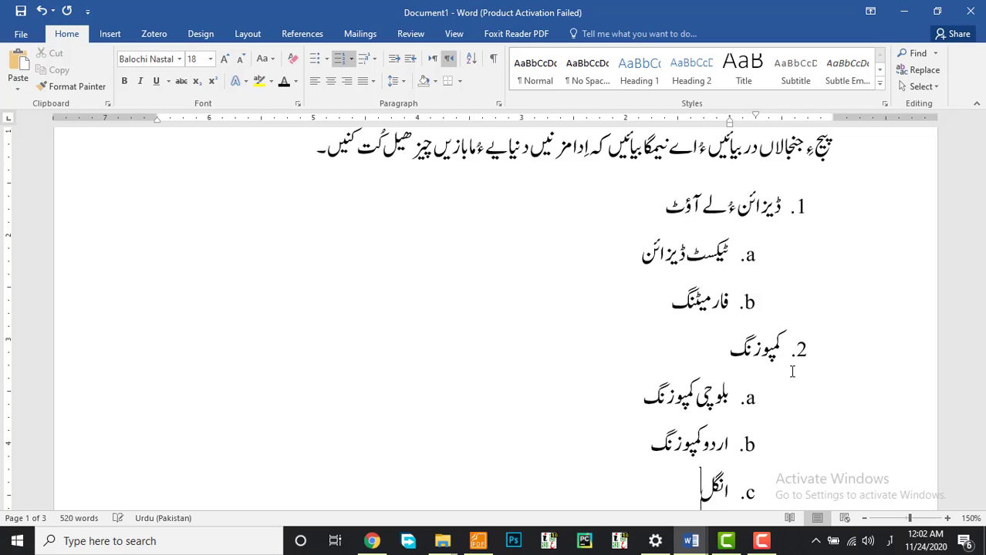
type("ش کمپوزنگ")
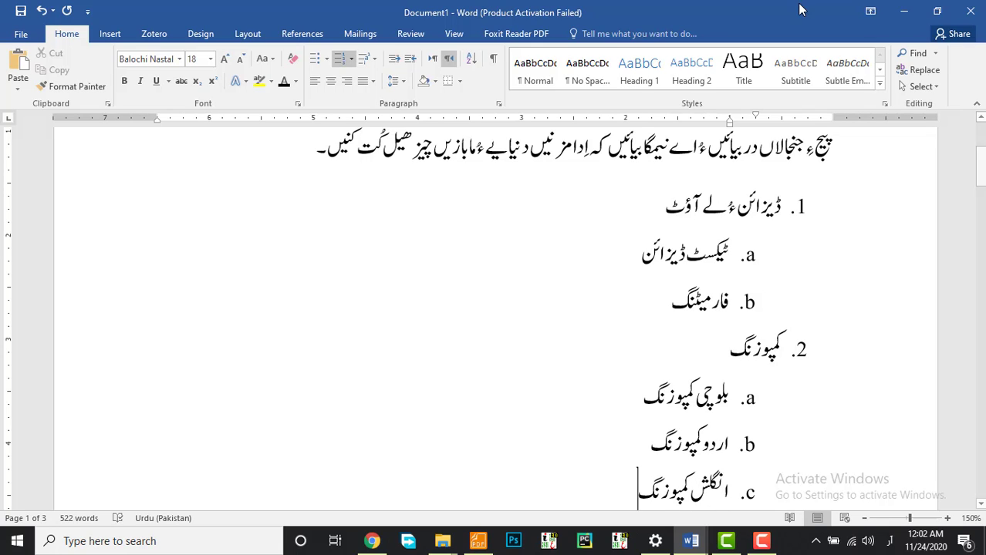
Change the numbering of the list's sub-items to lowercase Roman numerals i., ii., iii.
scroll(802, 283, "down", 1)
scroll(802, 283, "up", 1)
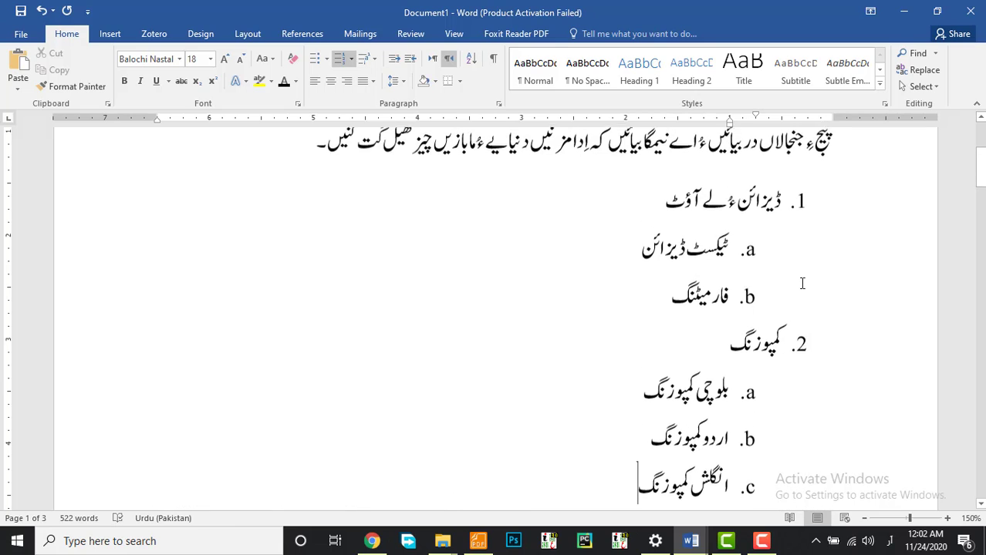
left_click(800, 204)
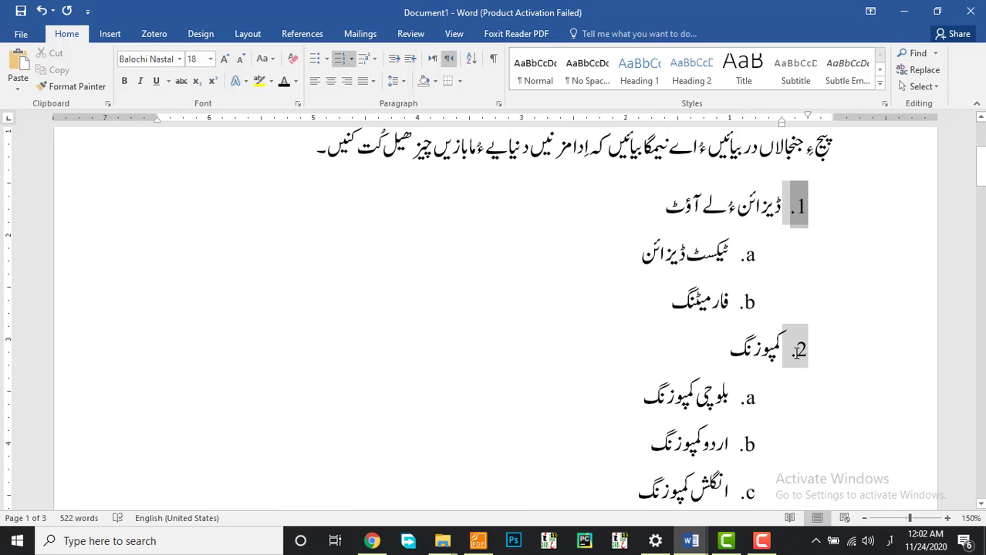
left_click(751, 257)
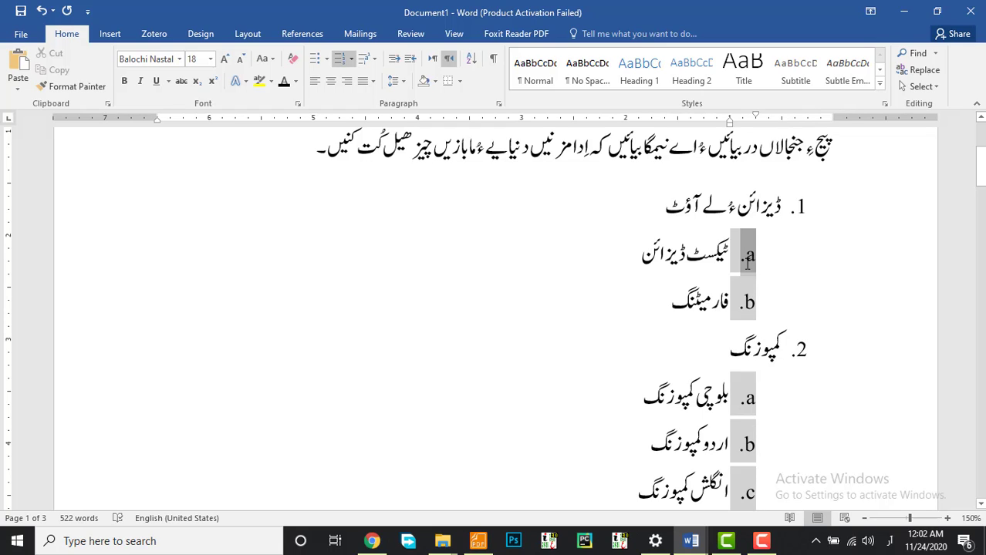
left_click(351, 60)
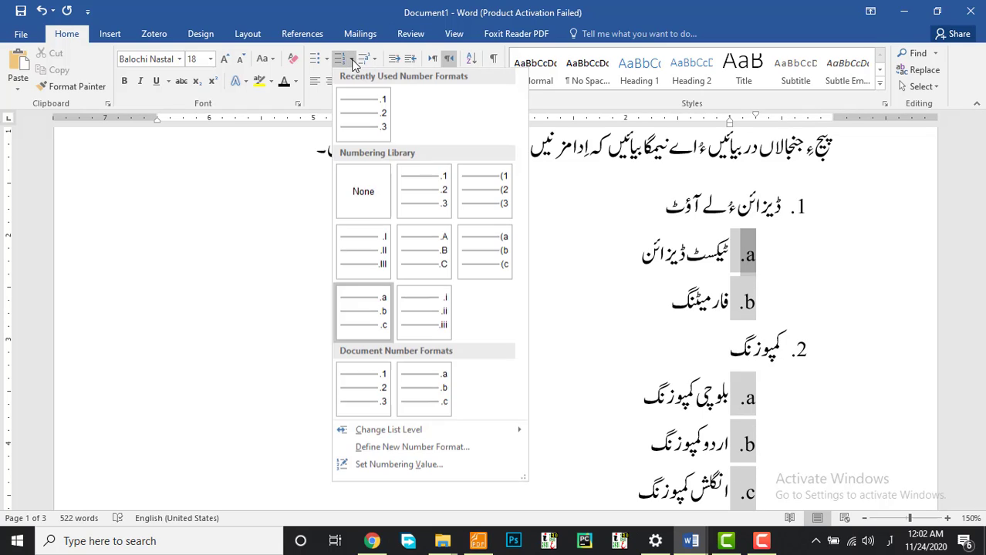
left_click(430, 312)
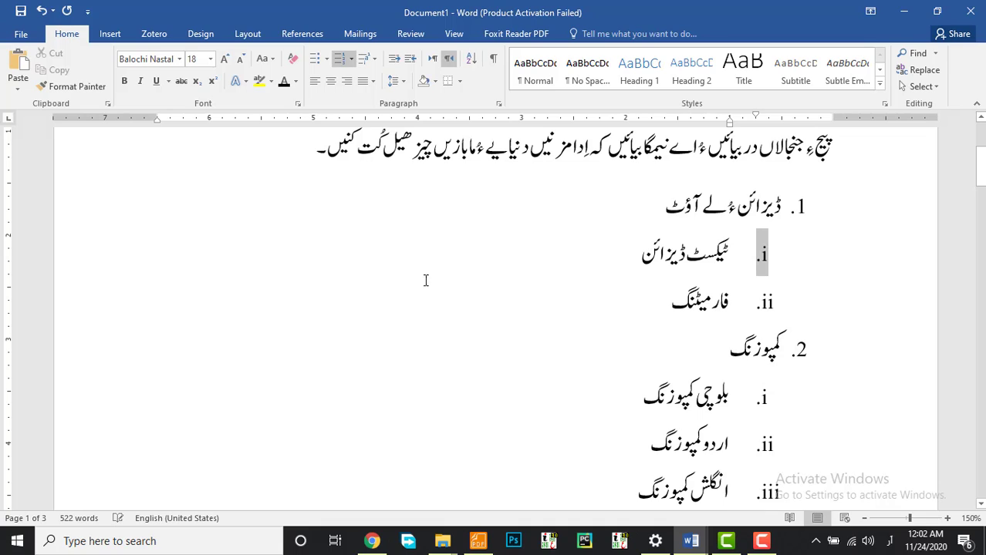
Change the numbering of the list's main items to uppercase Roman numerals I., II., III. and return to the end of the last sub-item.
left_click(800, 207)
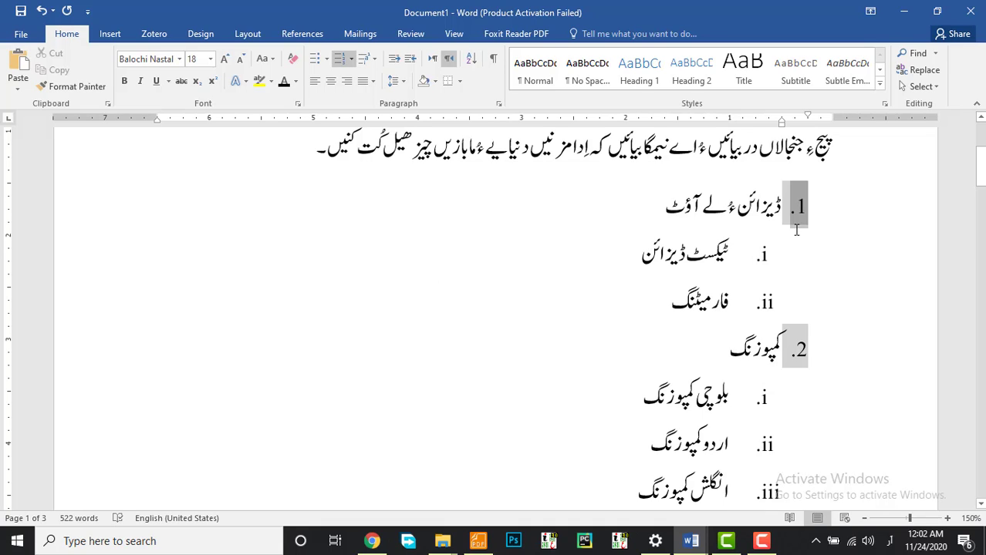
left_click(351, 60)
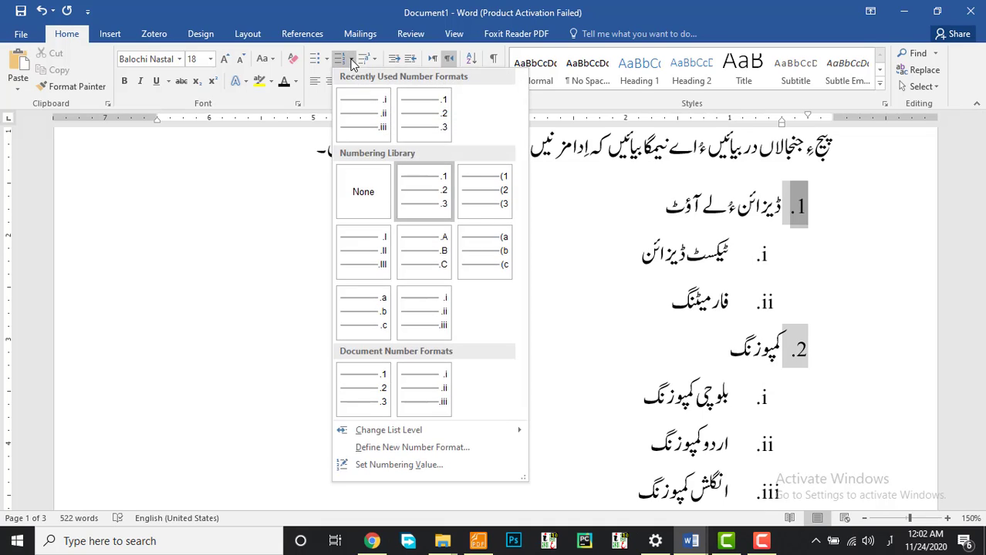
left_click(378, 258)
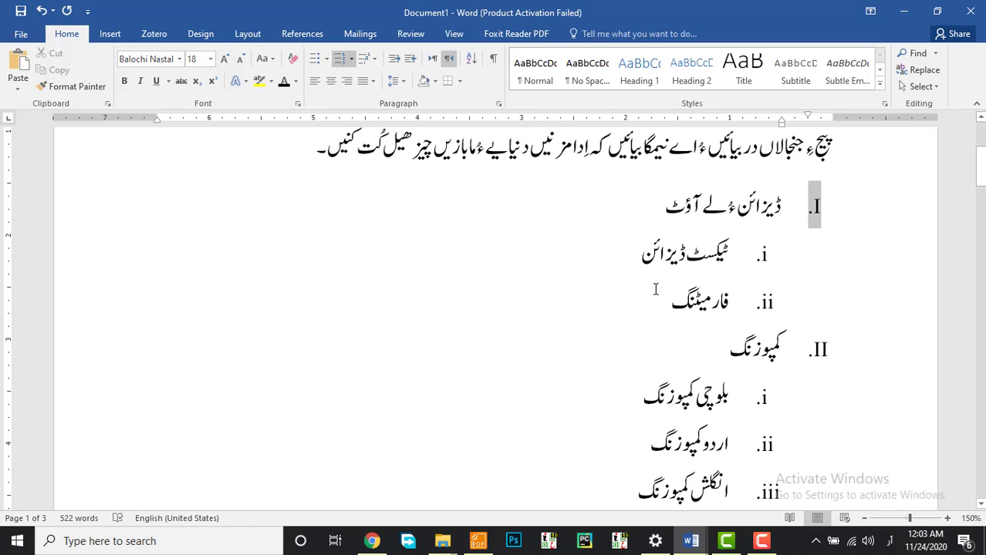
scroll(664, 278, "down", 4)
scroll(686, 278, "up", 3)
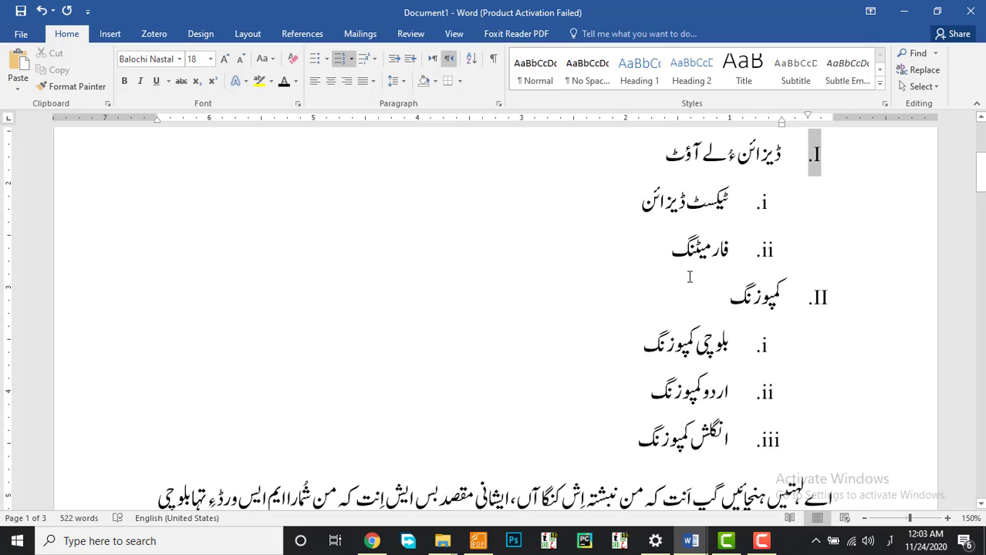
left_click(623, 451)
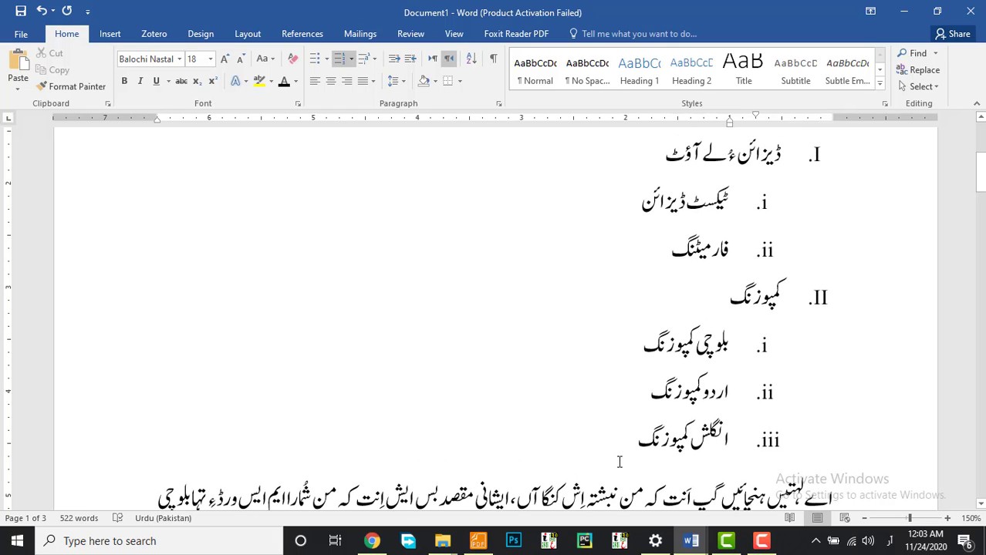
Open a new item after the last sub-item, promote it to the main level, and remove it with its empty paragraph.
key("Return")
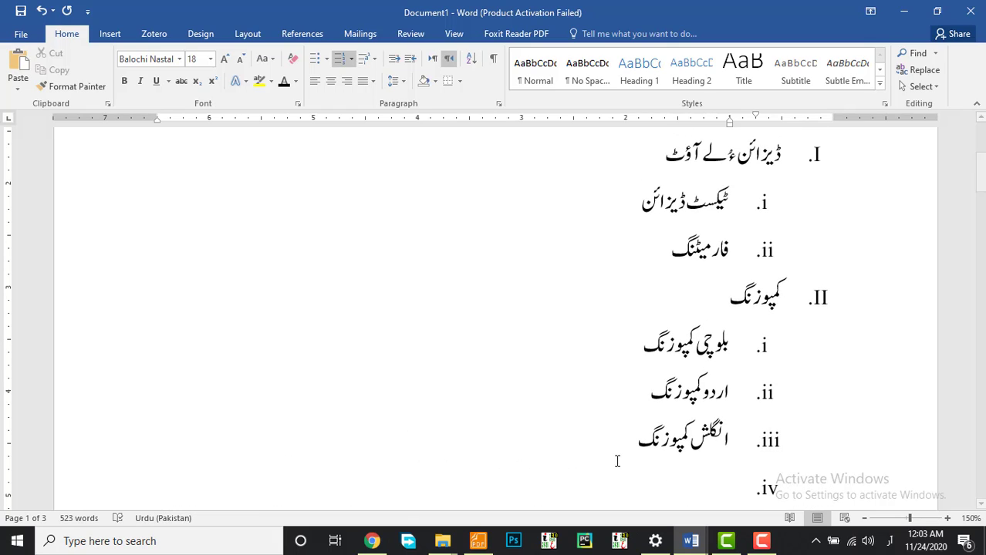
scroll(618, 461, "down", 3)
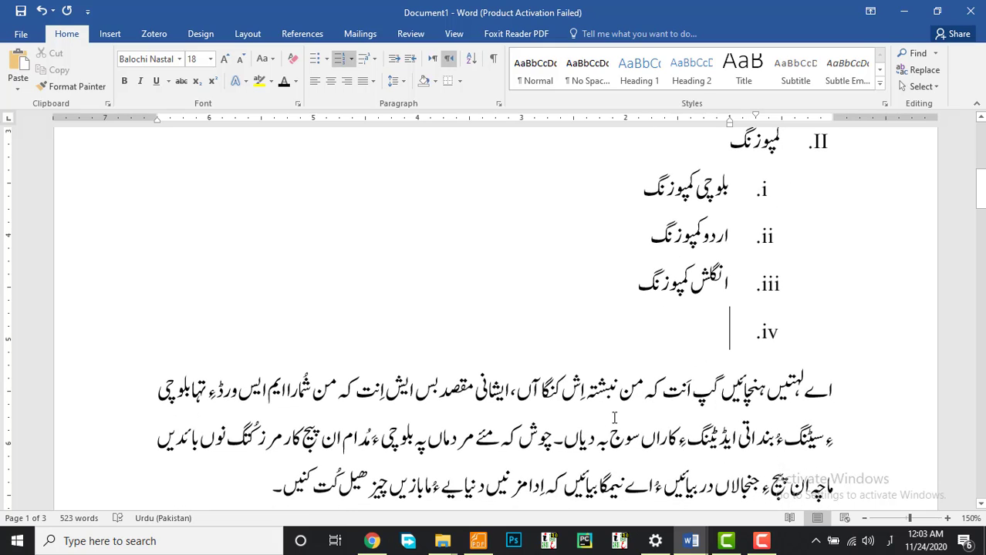
key("shift+Tab")
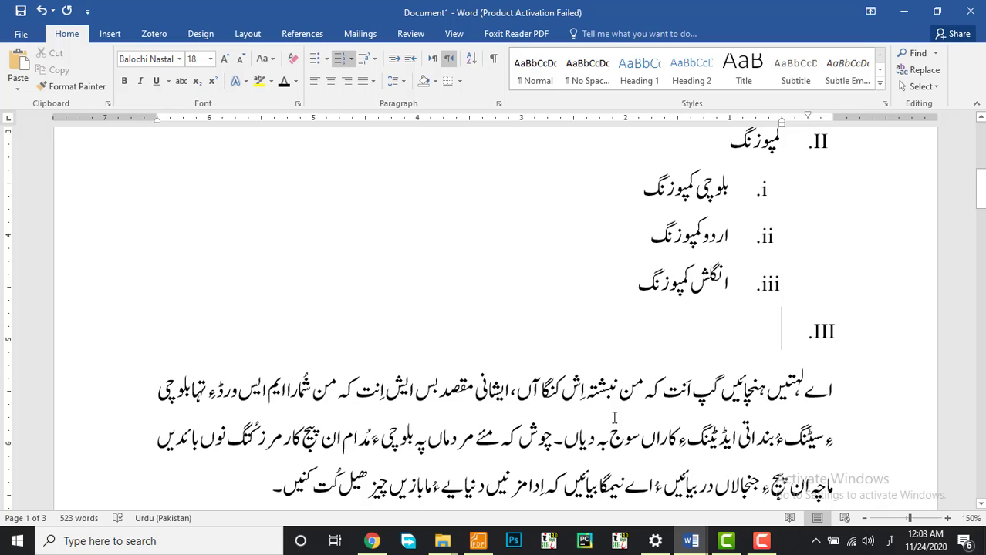
key("BackSpace")
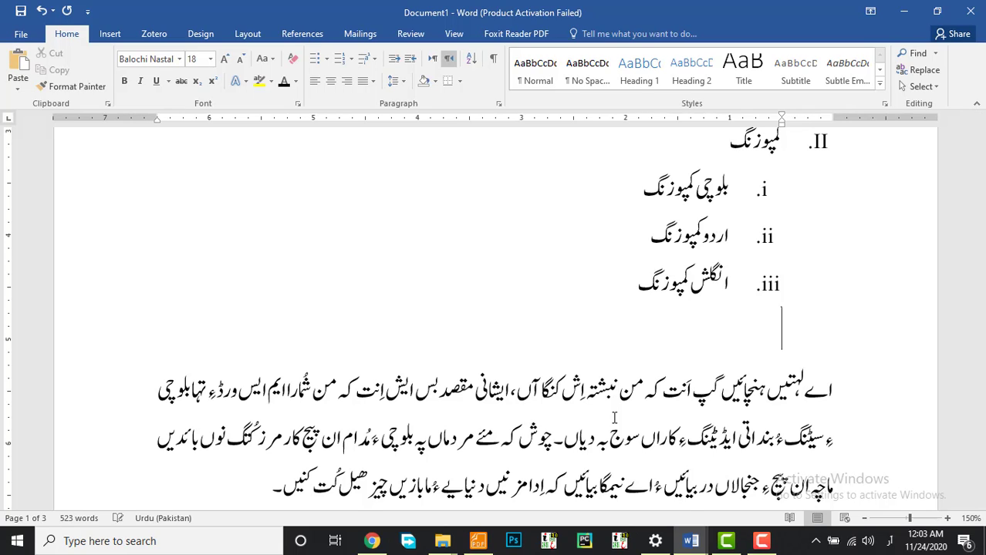
key("BackSpace")
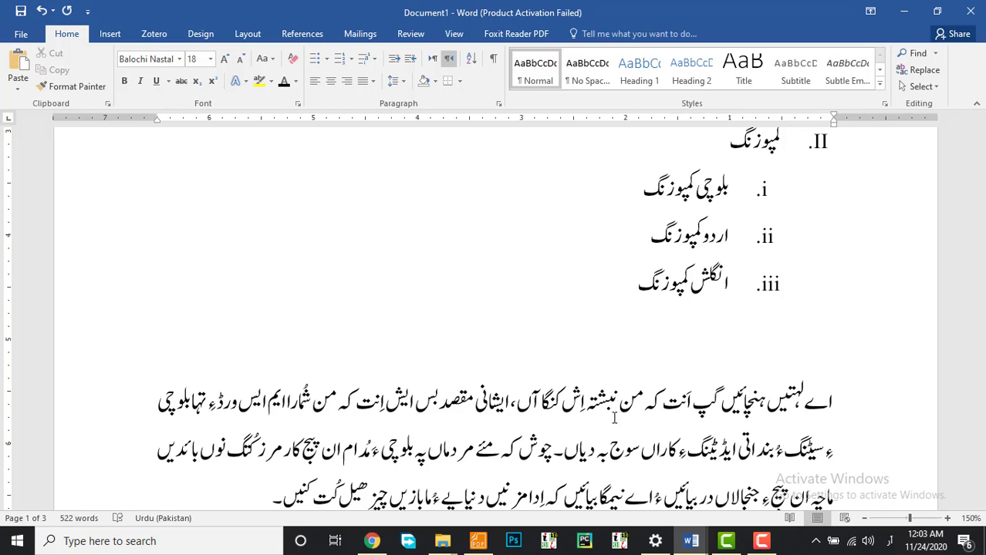
key("Delete")
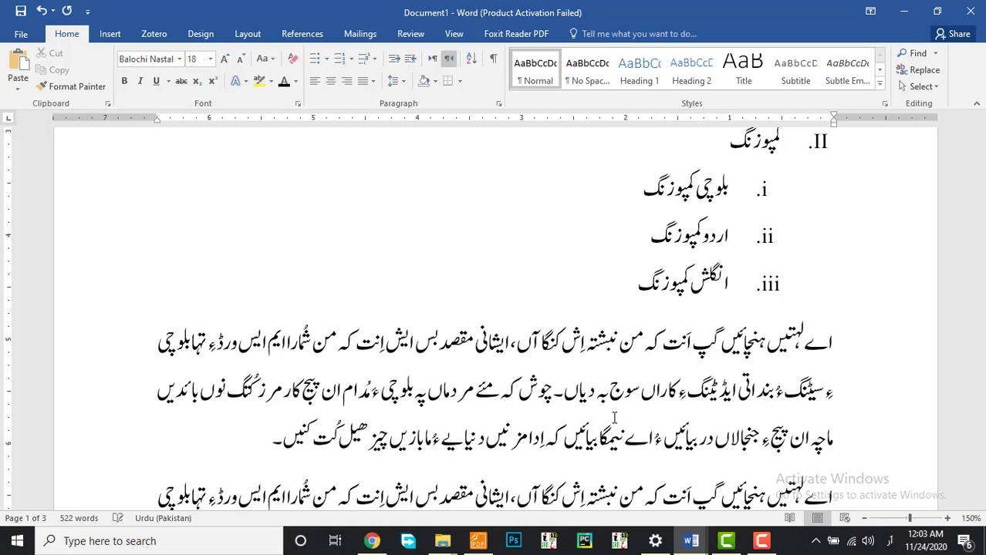
Review the two-level Roman numeral list and the paragraphs around it.
scroll(802, 324, "up", 5)
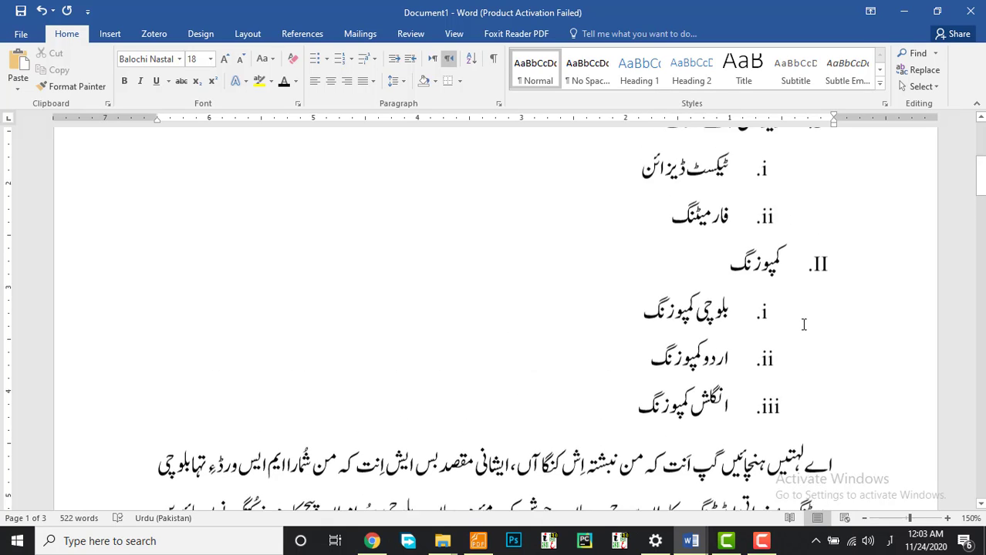
scroll(803, 325, "down", 2)
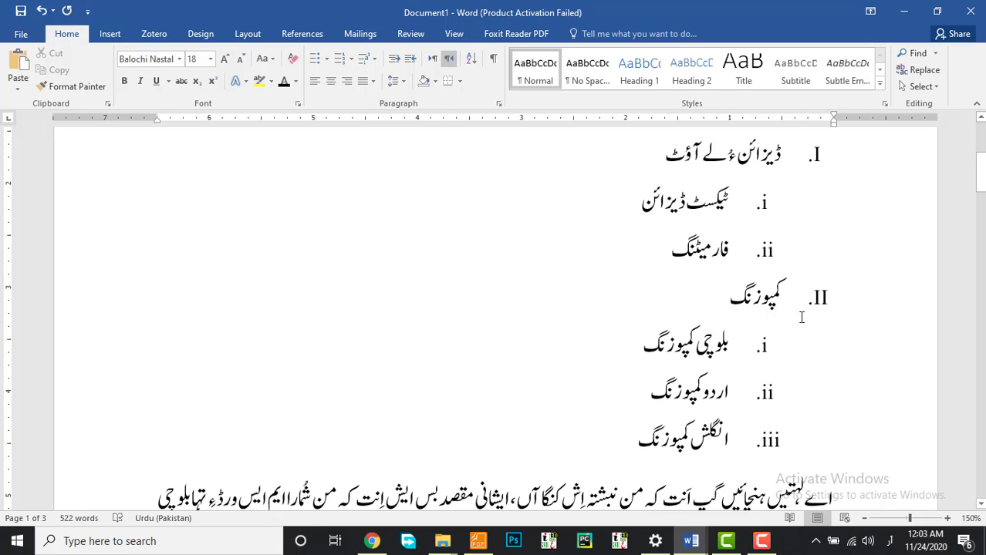
scroll(799, 314, "up", 1)
scroll(801, 317, "up", 1)
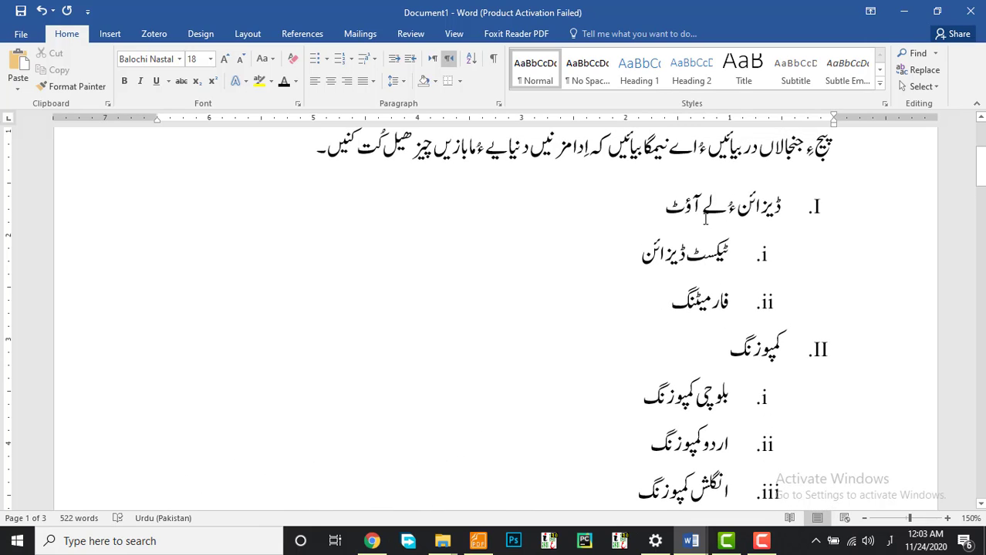
scroll(704, 427, "down", 1)
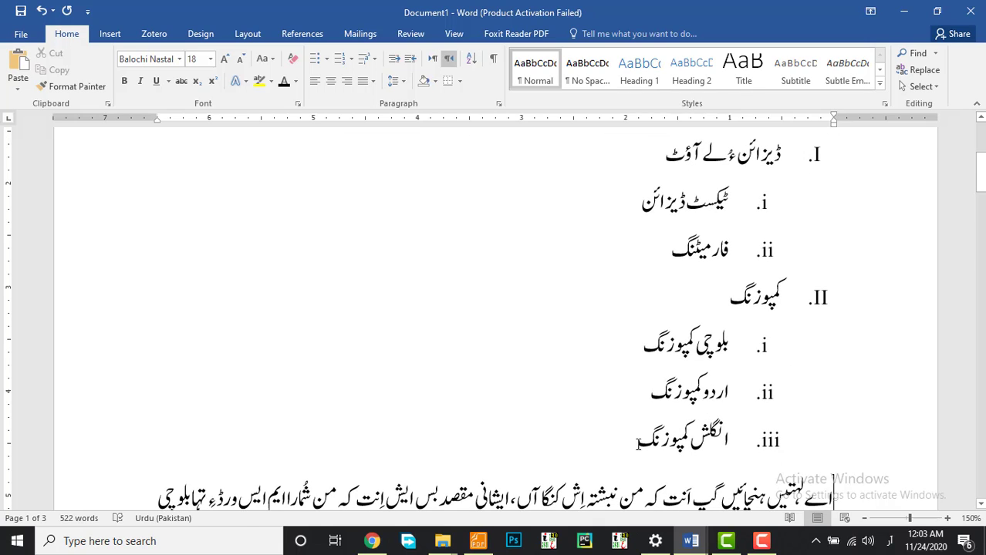
left_click_drag(617, 444, 783, 260)
scroll(622, 359, "down", 4)
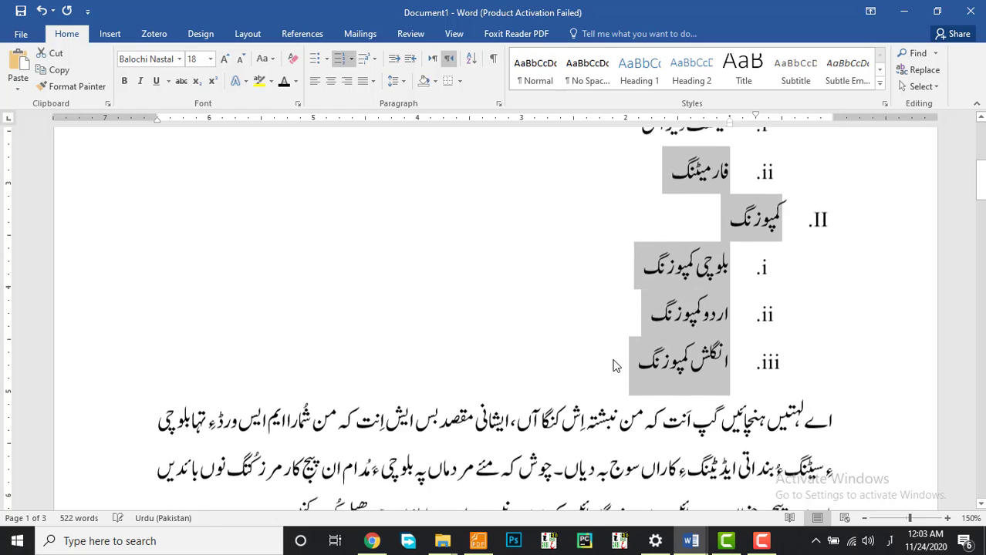
scroll(525, 426, "down", 1)
scroll(614, 359, "up", 1)
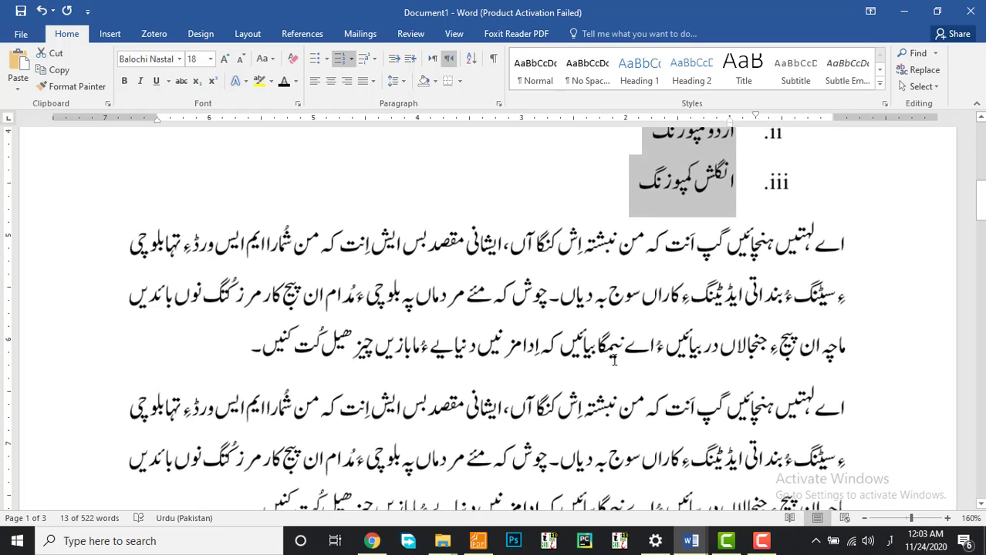
scroll(614, 359, "down", 1)
scroll(614, 360, "up", 1)
scroll(622, 358, "up", 4)
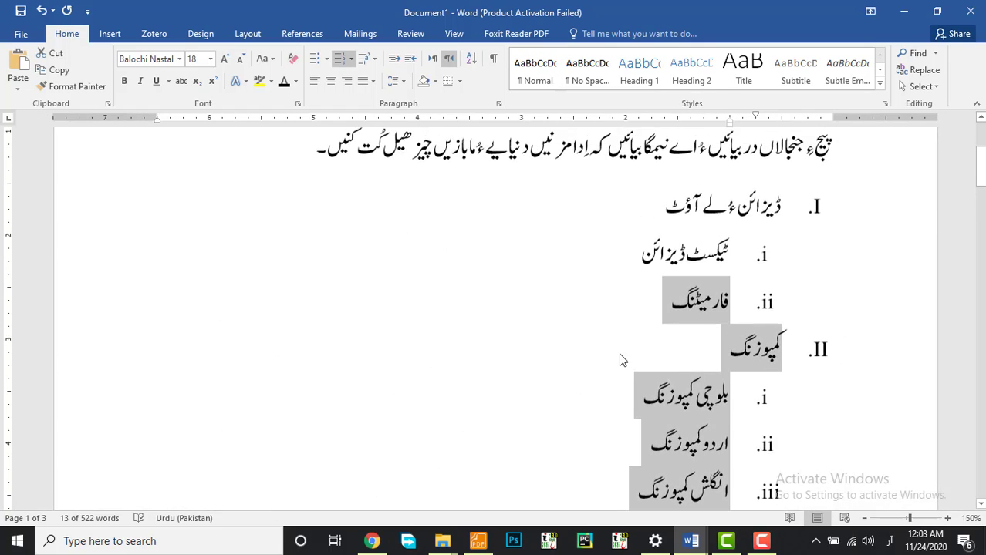
left_click(800, 230)
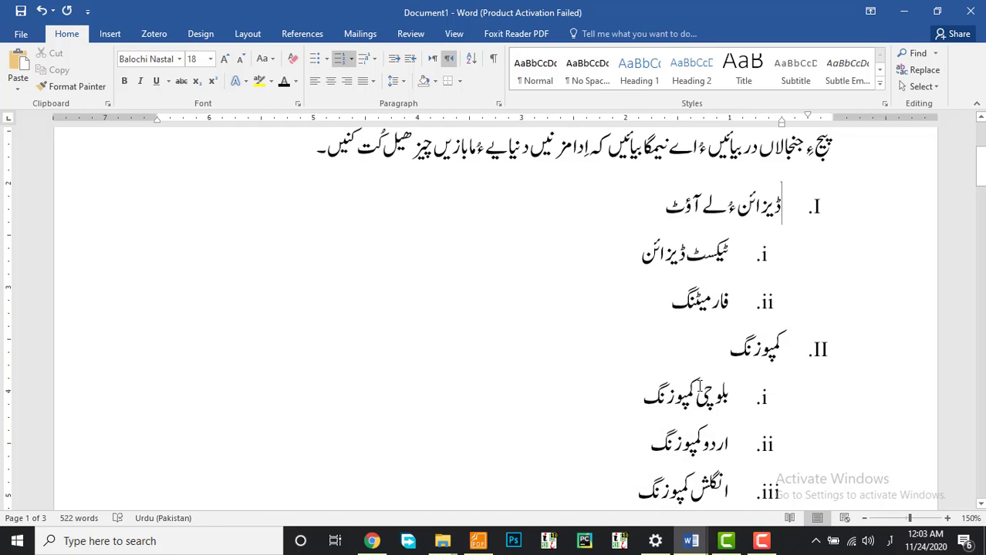
Select the whole Roman numeral list and remove the space after its paragraphs.
scroll(699, 387, "down", 1)
left_click_drag(760, 383, 822, 275)
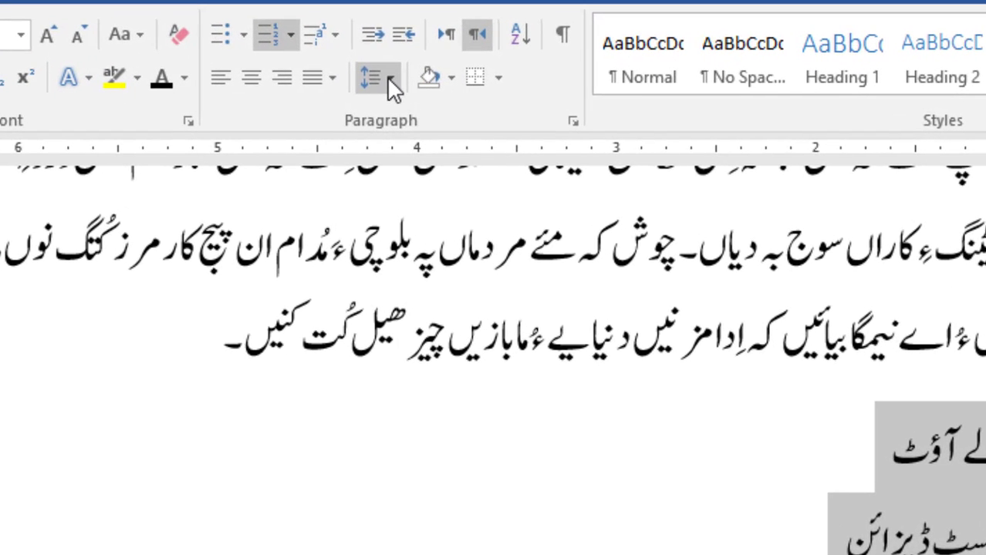
left_click(401, 81)
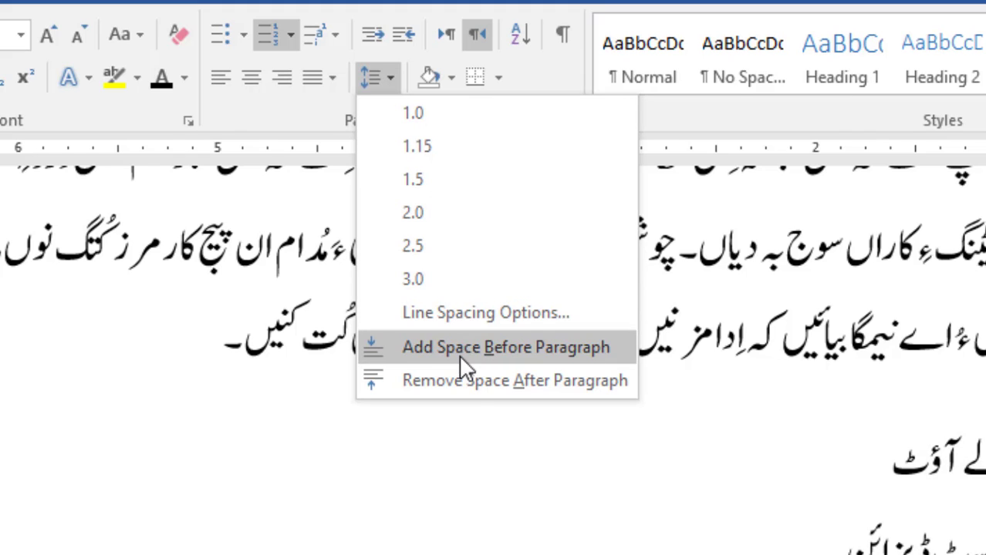
left_click(476, 381)
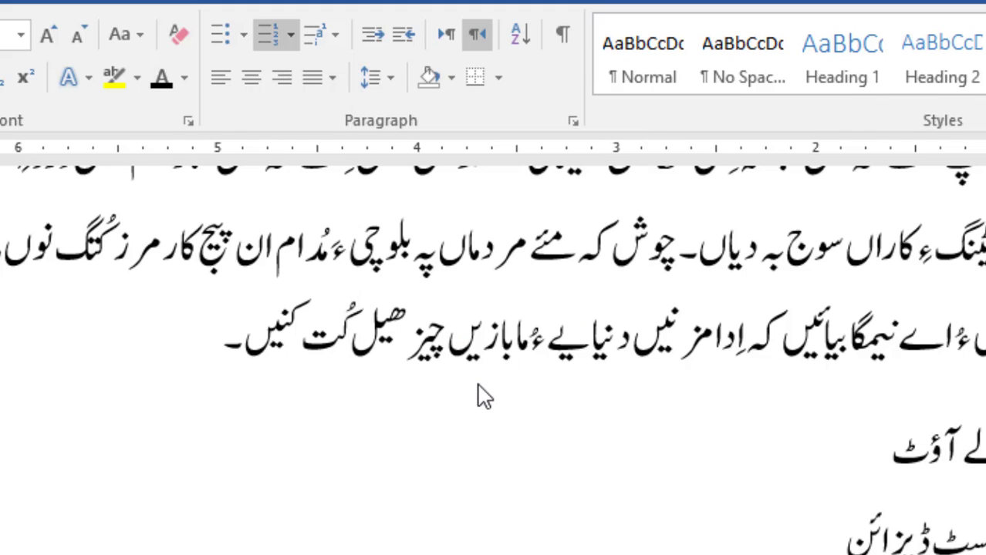
Add space before the list's paragraphs and remove it again.
left_click(379, 81)
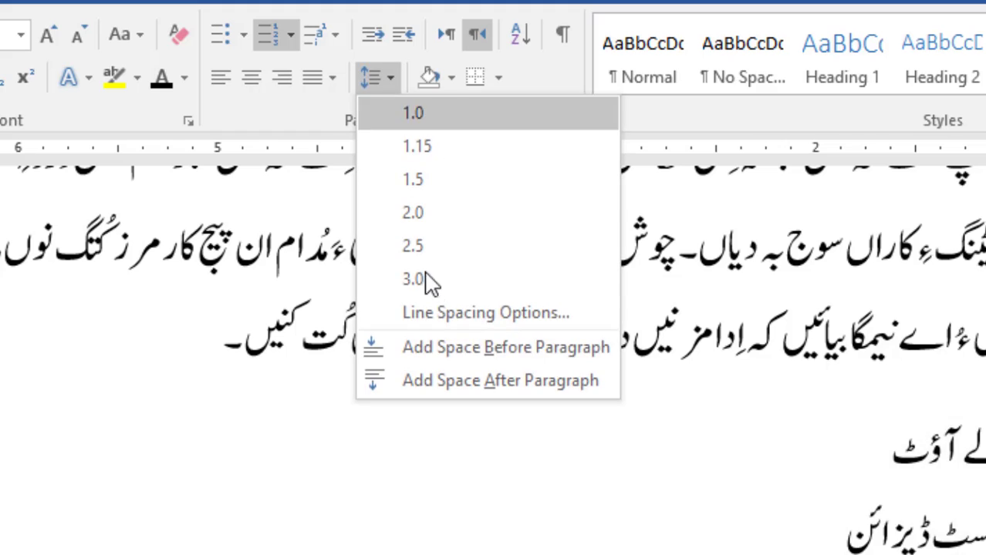
left_click(462, 364)
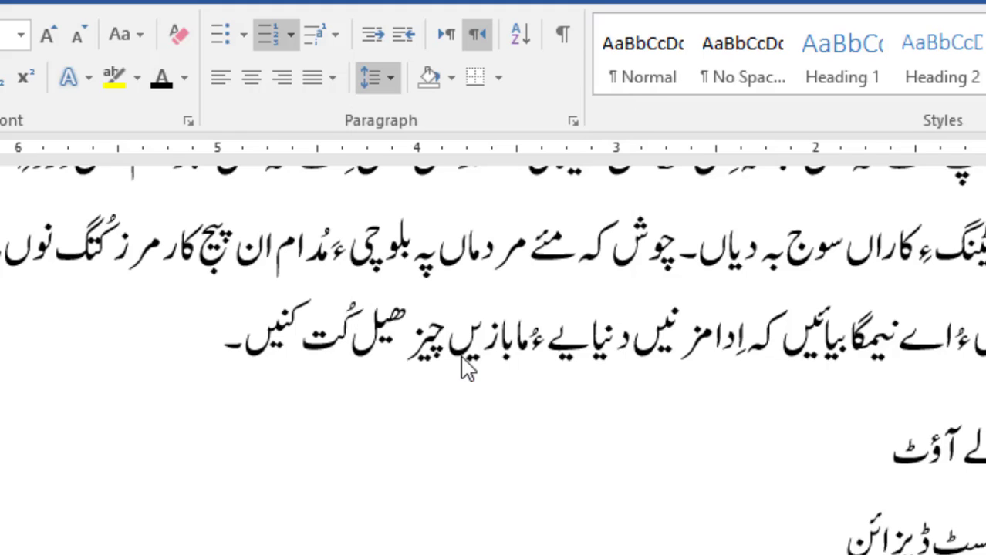
left_click(376, 78)
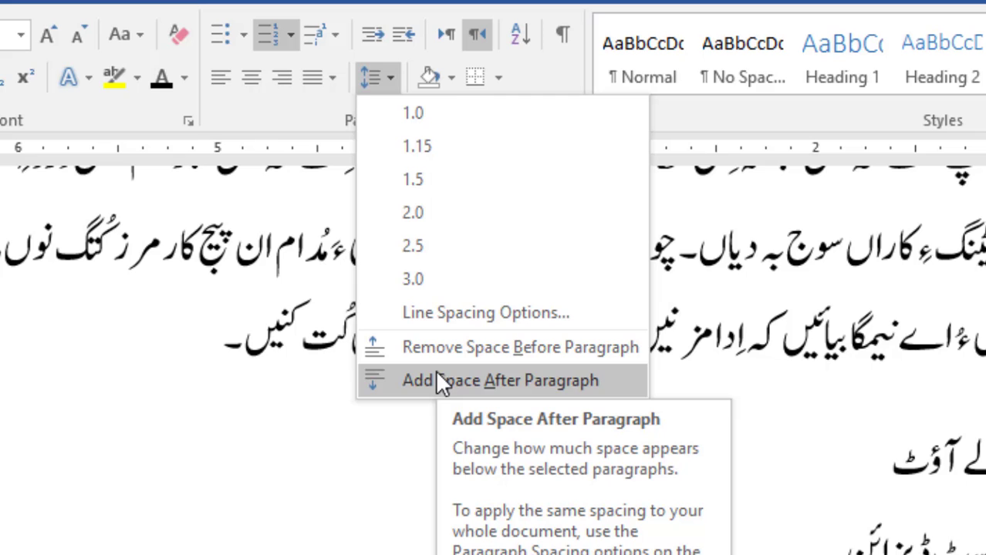
left_click(440, 352)
left_click(887, 552)
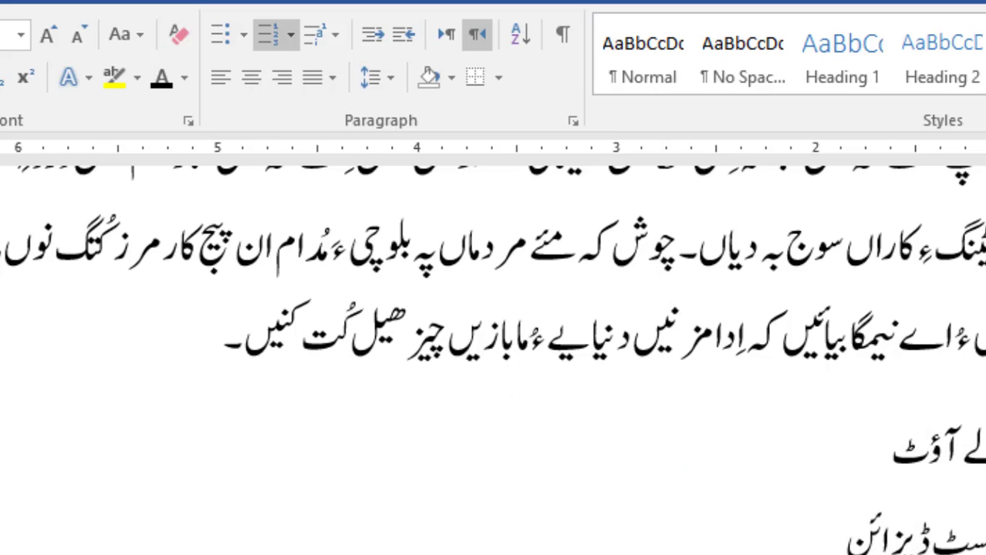
Replace the uppercase Roman numerals of the list's main items with solid round bullets.
scroll(493, 359, "down", 4)
scroll(494, 358, "down", 4)
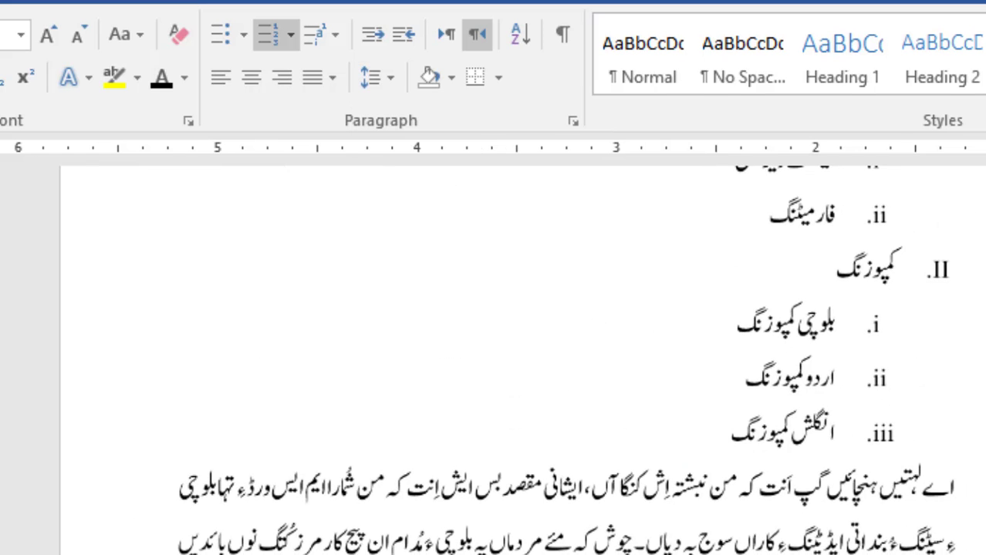
scroll(494, 358, "up", 3)
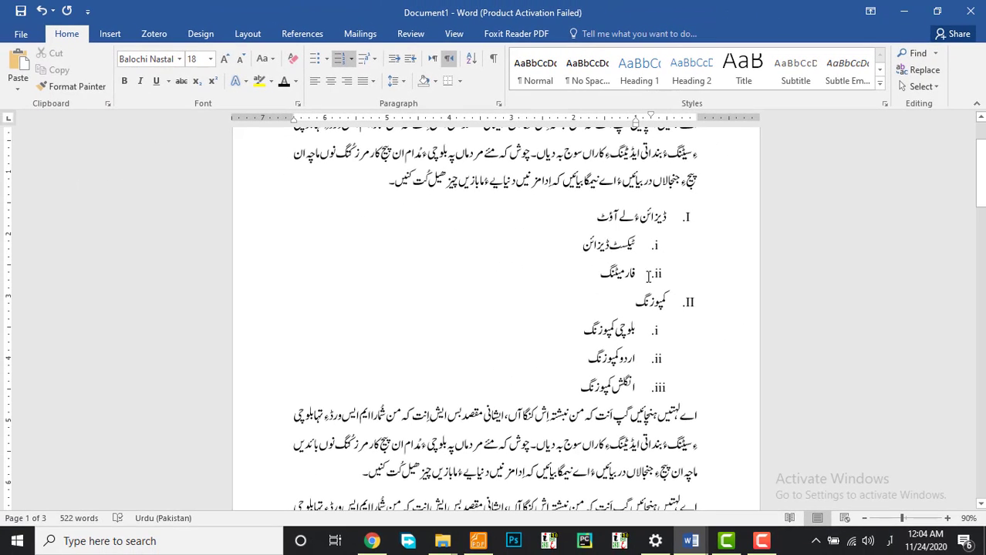
left_click(688, 218)
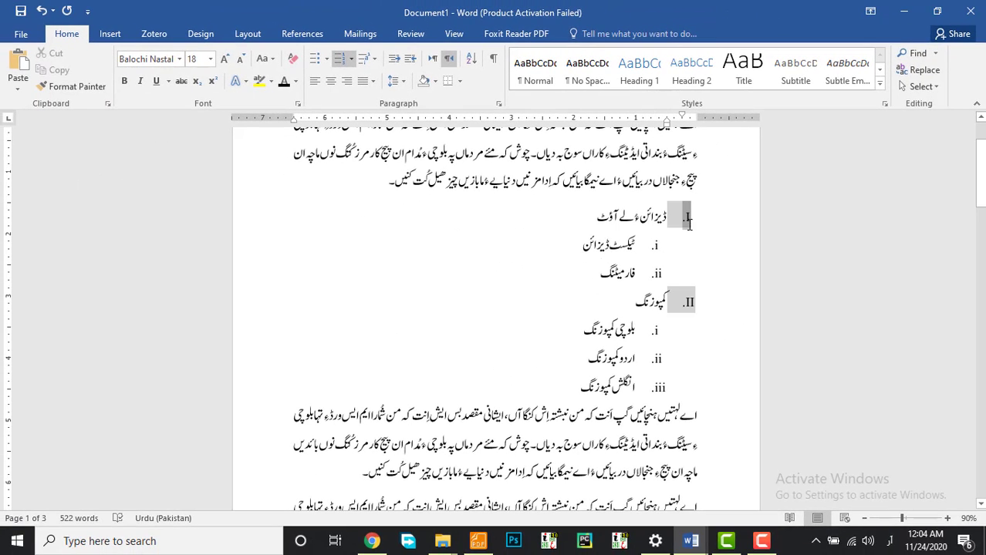
left_click(316, 61)
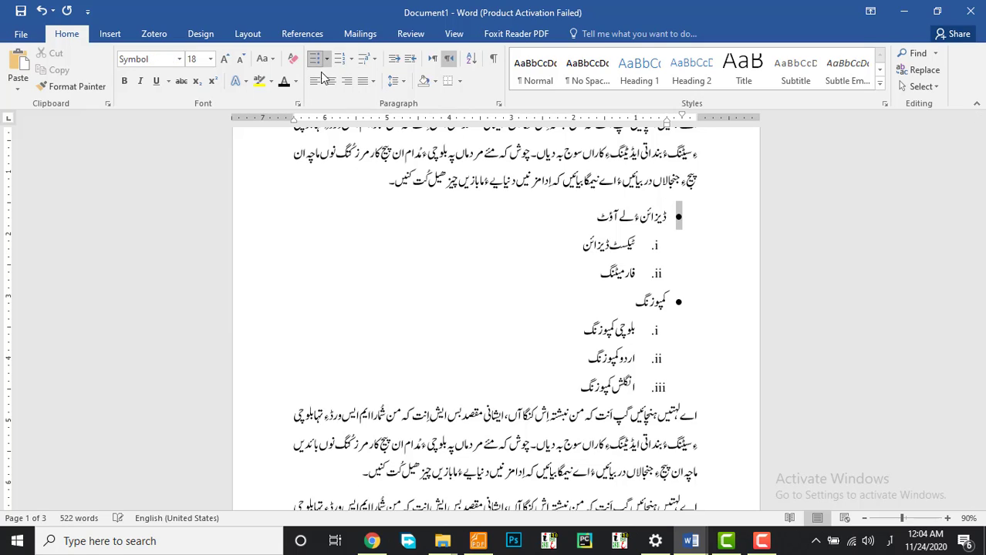
Replace the lowercase Roman numerals of all the list's sub-items with check mark bullets.
left_click(656, 246)
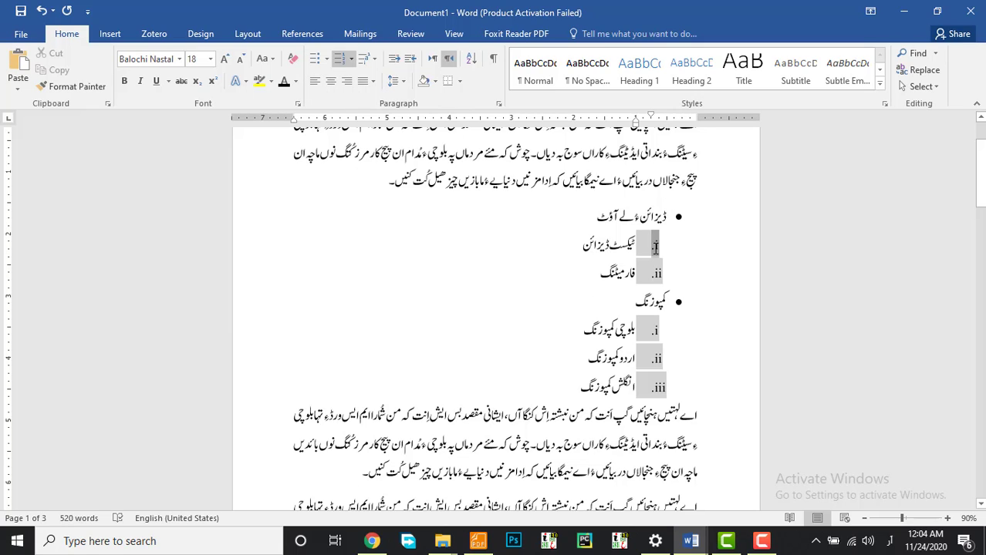
left_click(328, 60)
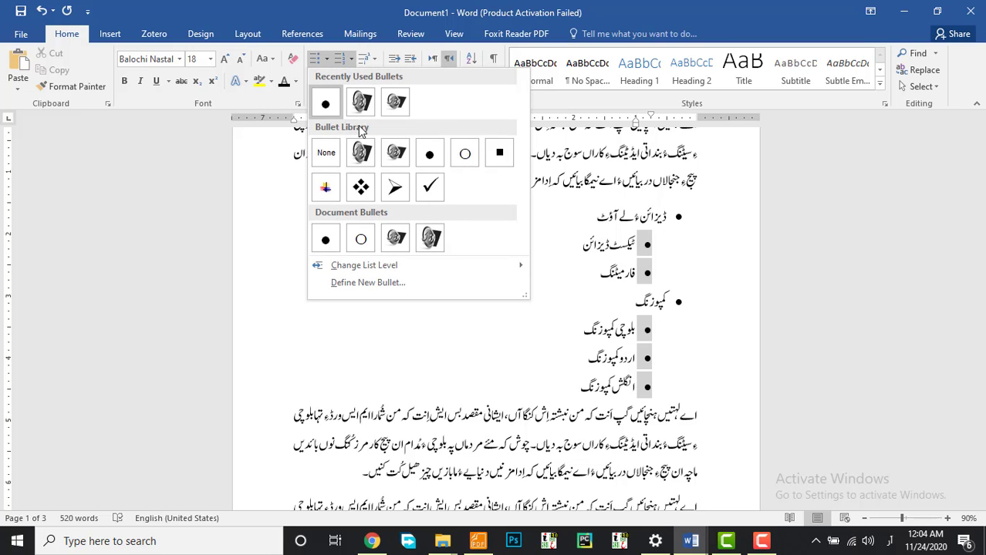
left_click(430, 191)
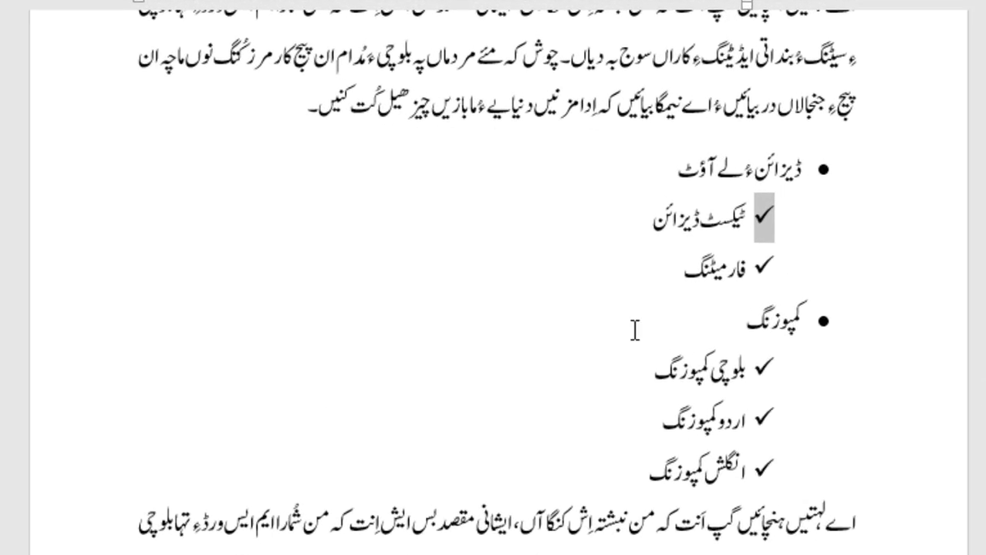
left_click(595, 306)
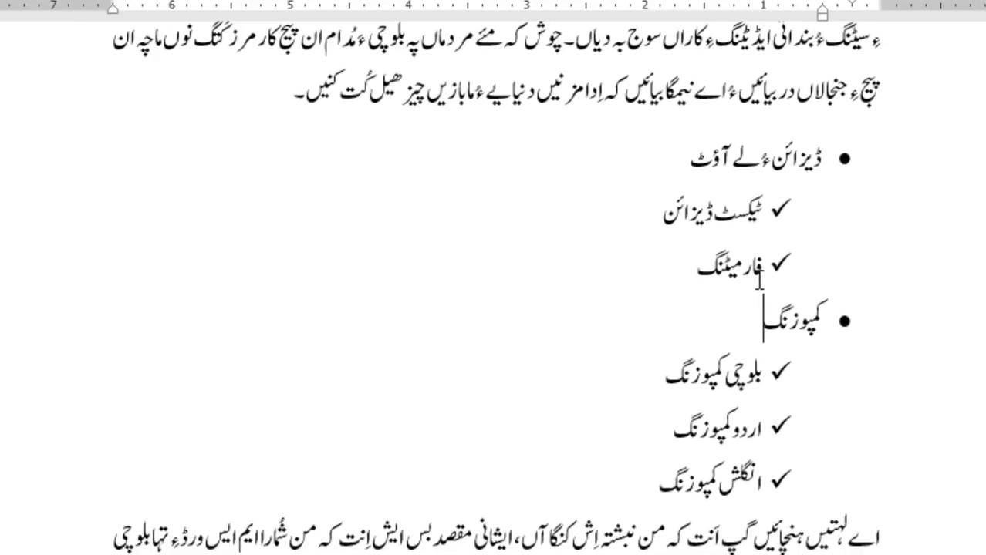
Look through the bullet library's available styles for the first sub-item, "ٹیکسٹ ڈیزائن", and close it.
scroll(679, 283, "up", 3)
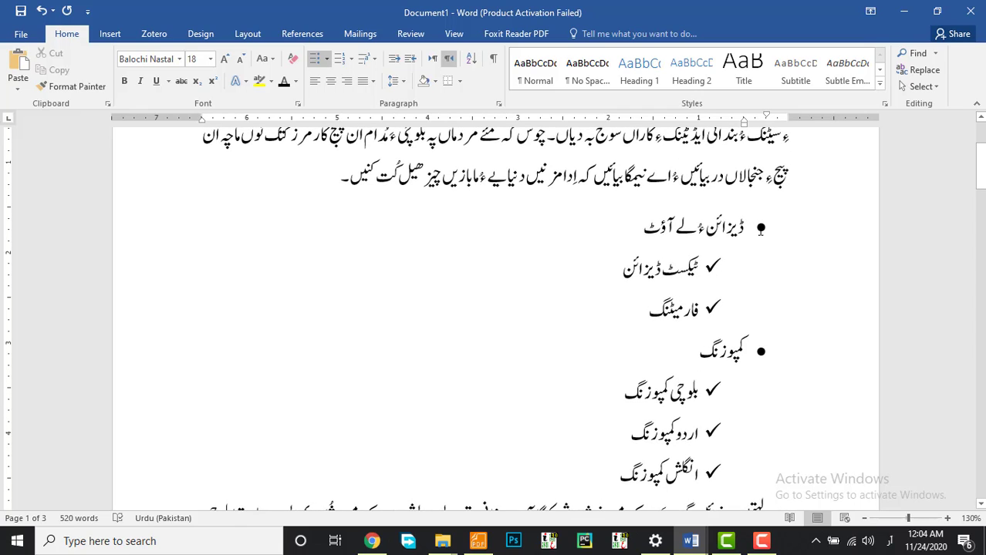
left_click(759, 226)
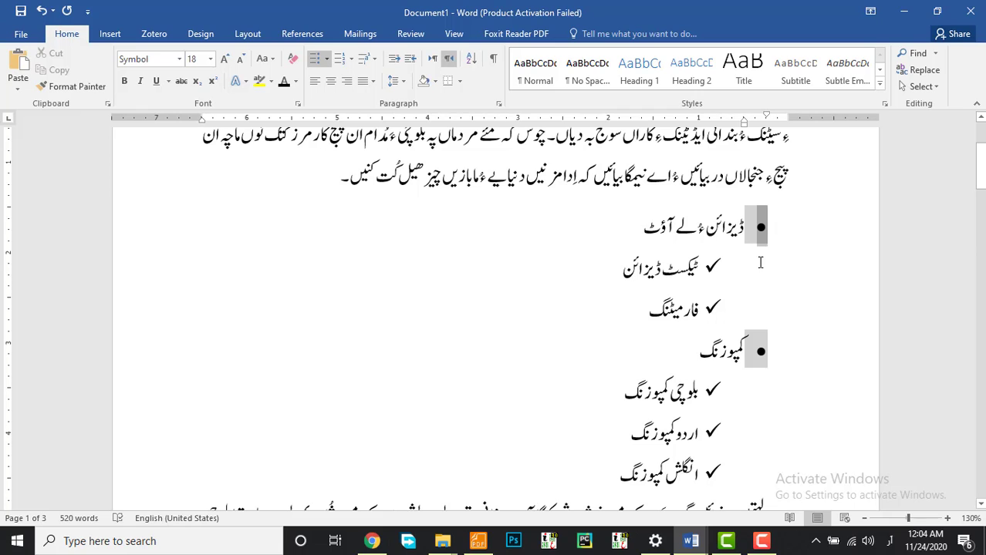
left_click(760, 262)
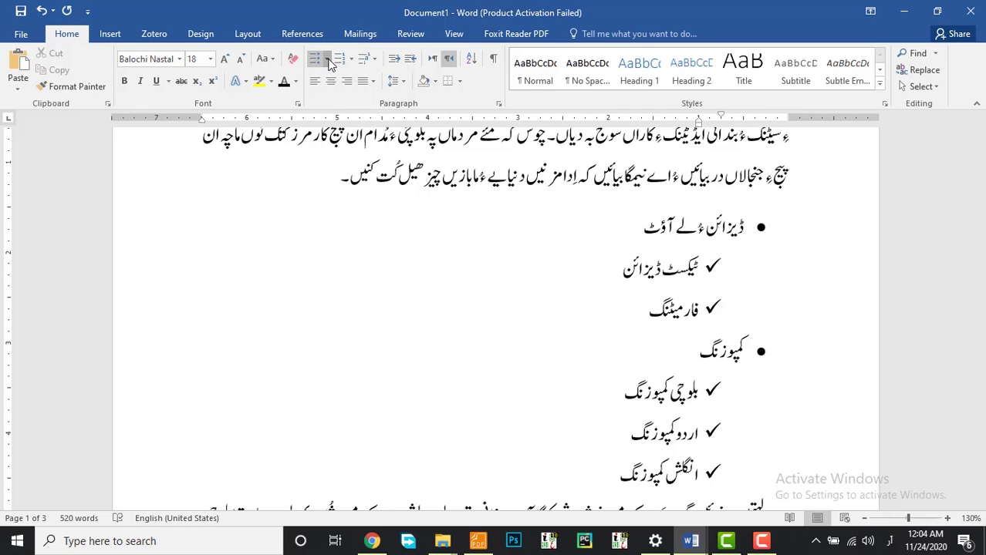
left_click(327, 60)
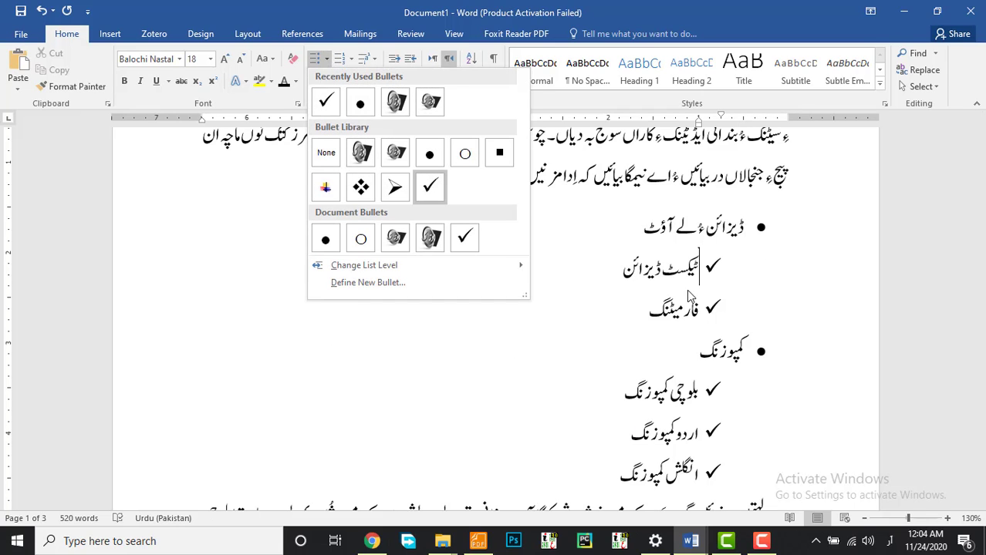
left_click(722, 300)
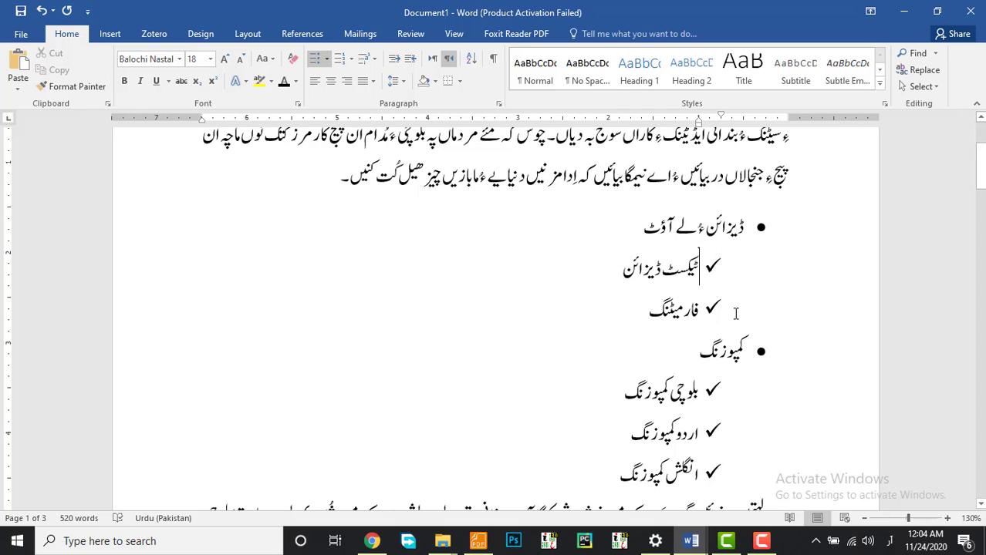
scroll(732, 284, "down", 1)
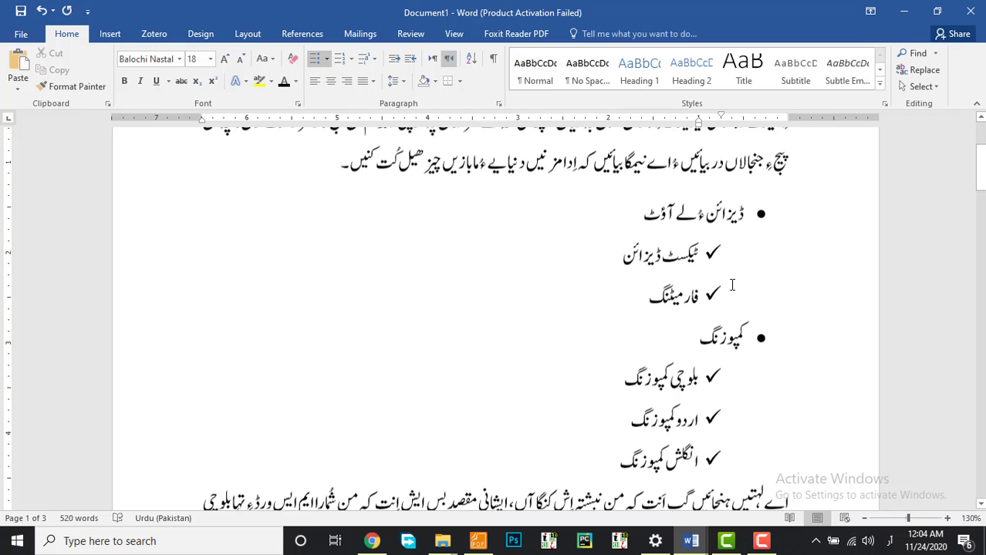
Define a new picture bullet from the file BulletPic and apply it to the list's main items.
scroll(708, 279, "up", 1)
left_click(761, 226)
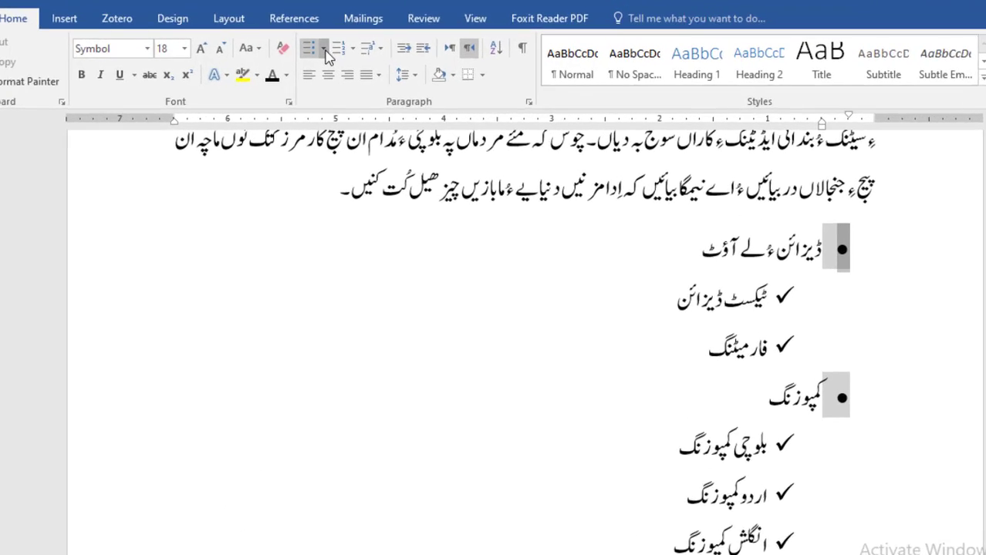
left_click(326, 60)
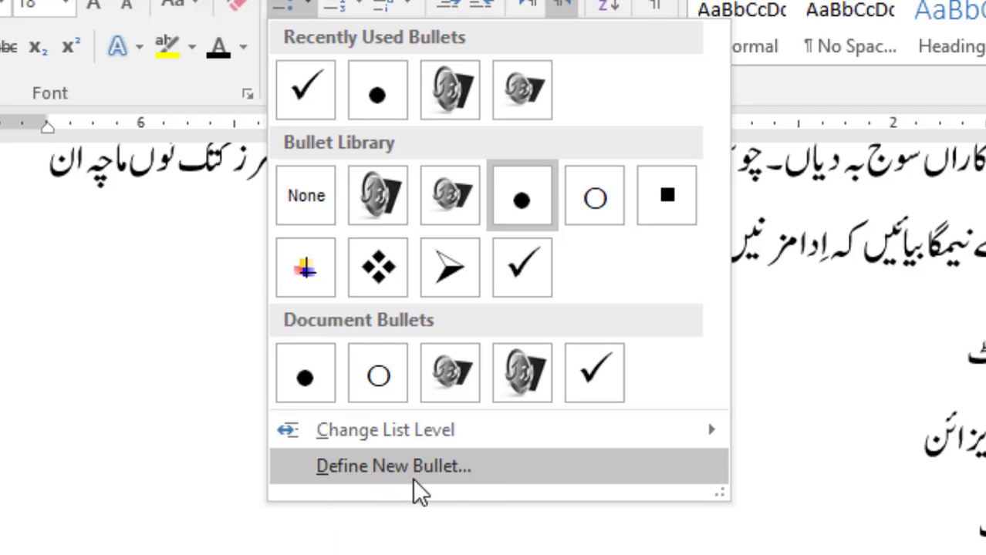
left_click(430, 465)
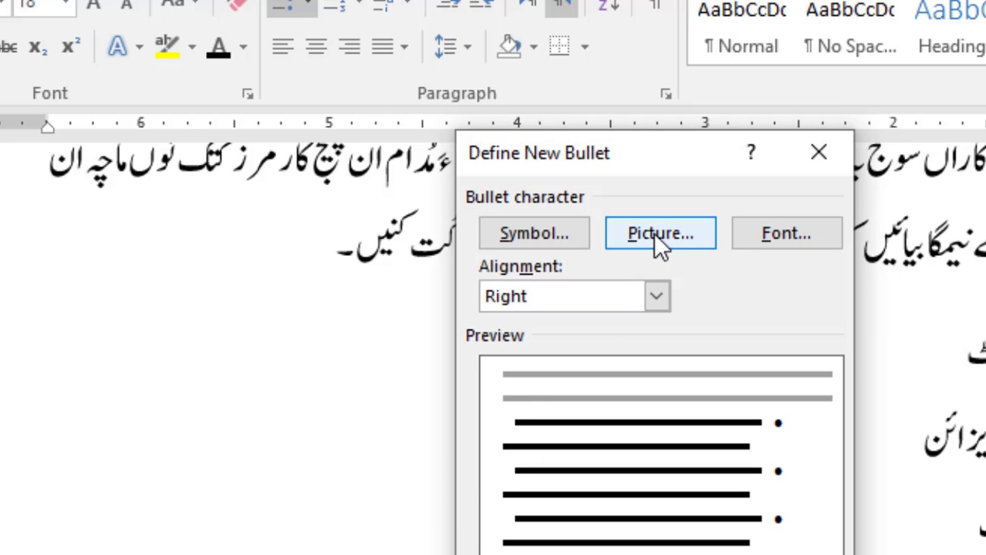
left_click(793, 231)
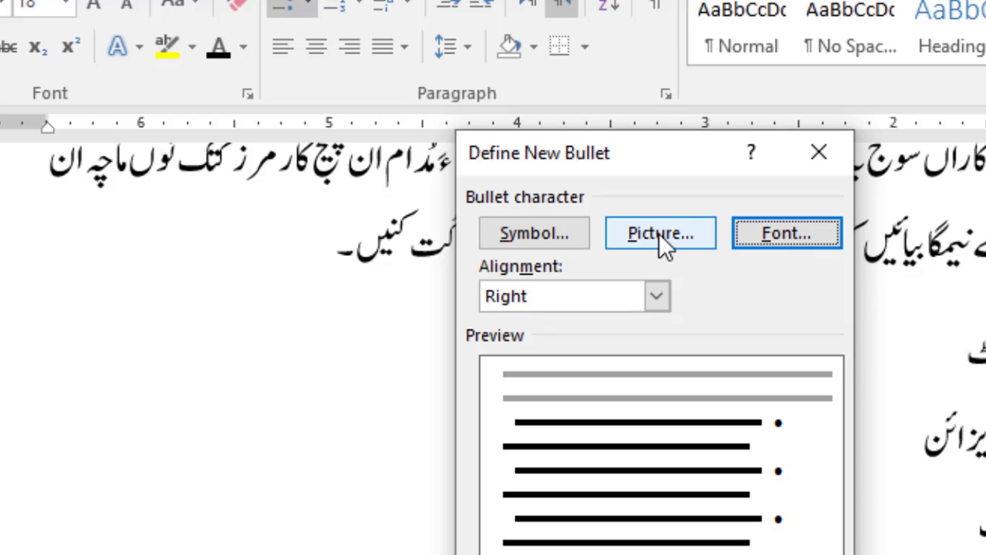
left_click(659, 234)
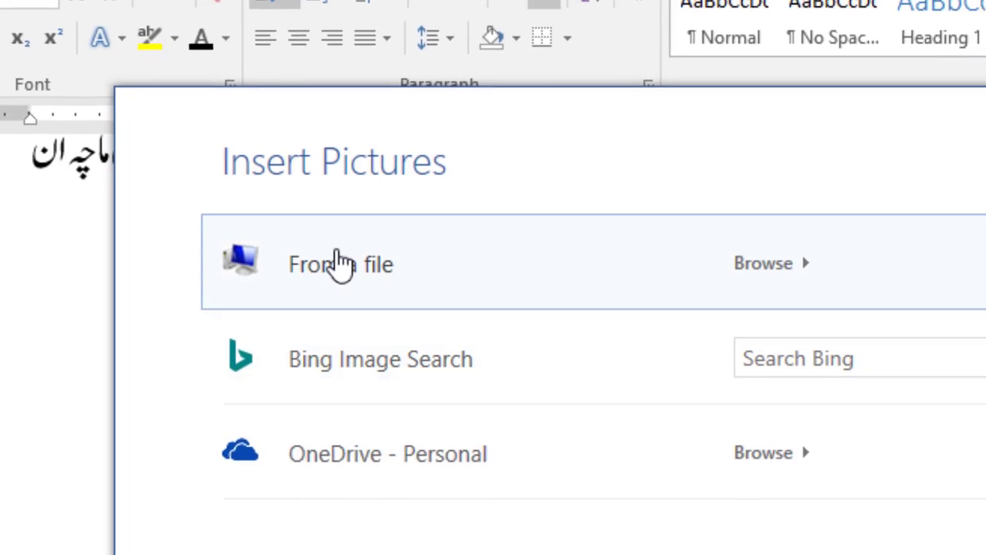
left_click(388, 262)
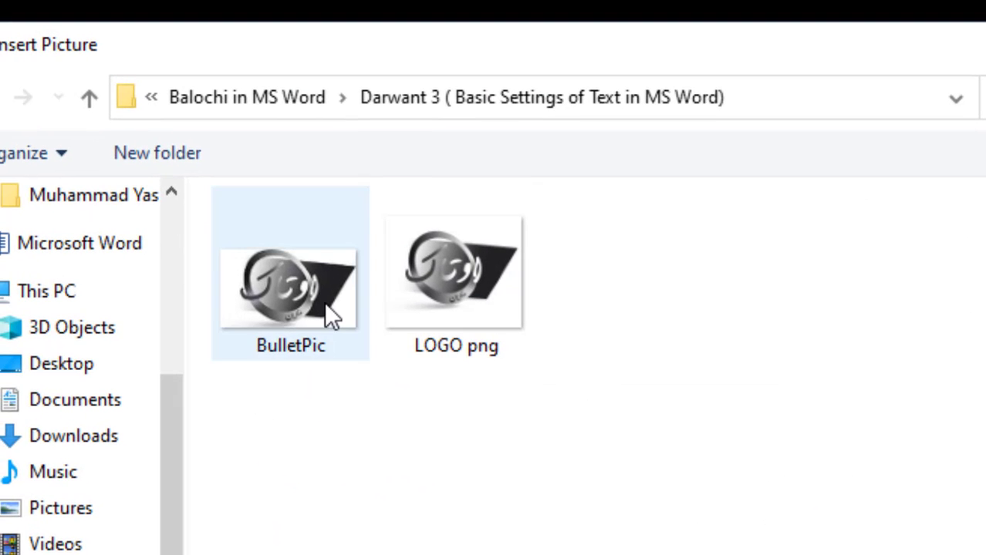
left_click(324, 302)
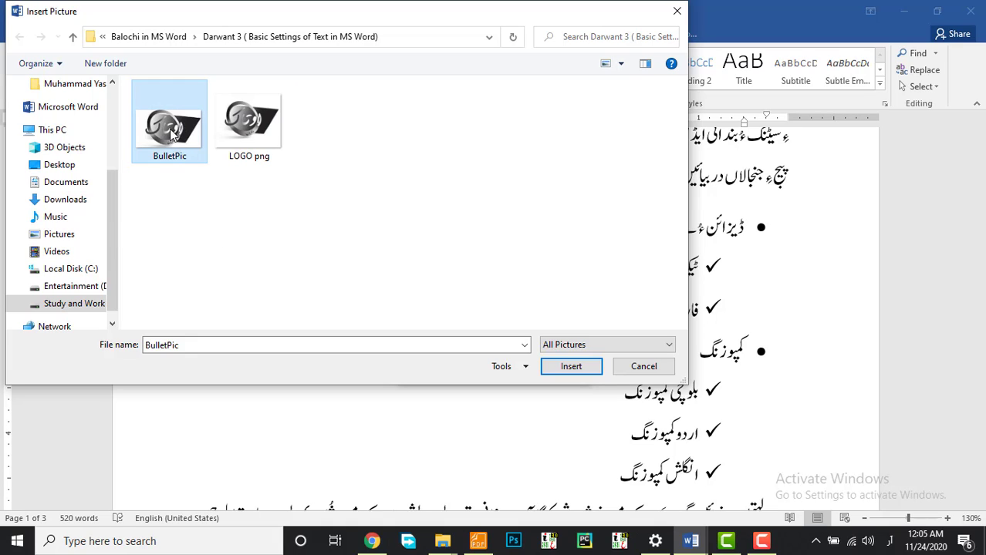
left_click(568, 367)
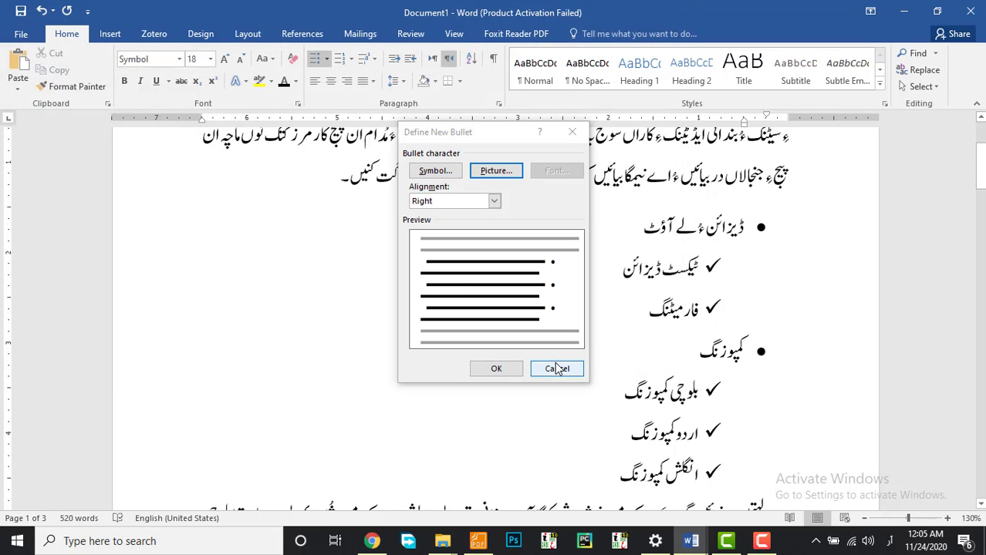
left_click(494, 368)
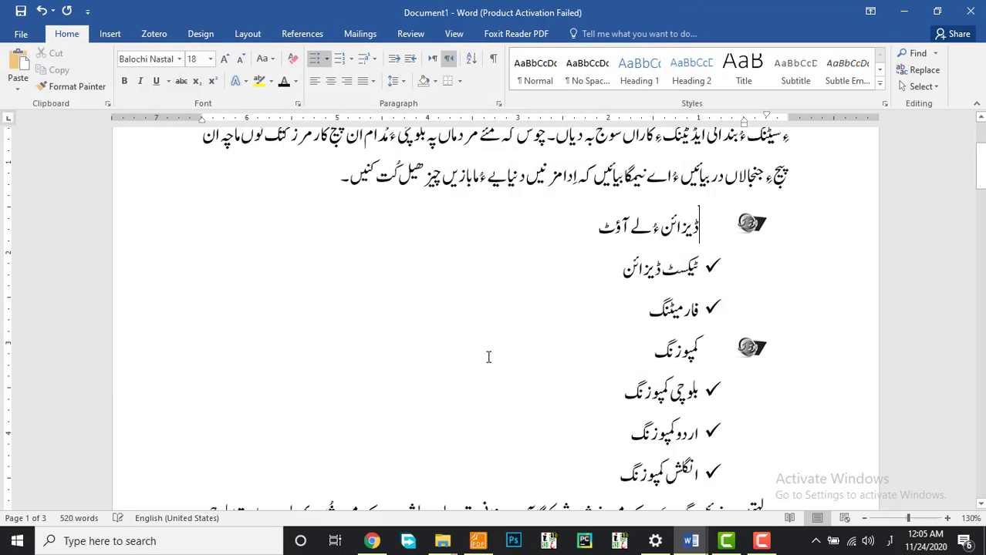
Replace the check marks of the list's sub-items with solid round bullets.
left_click(711, 266)
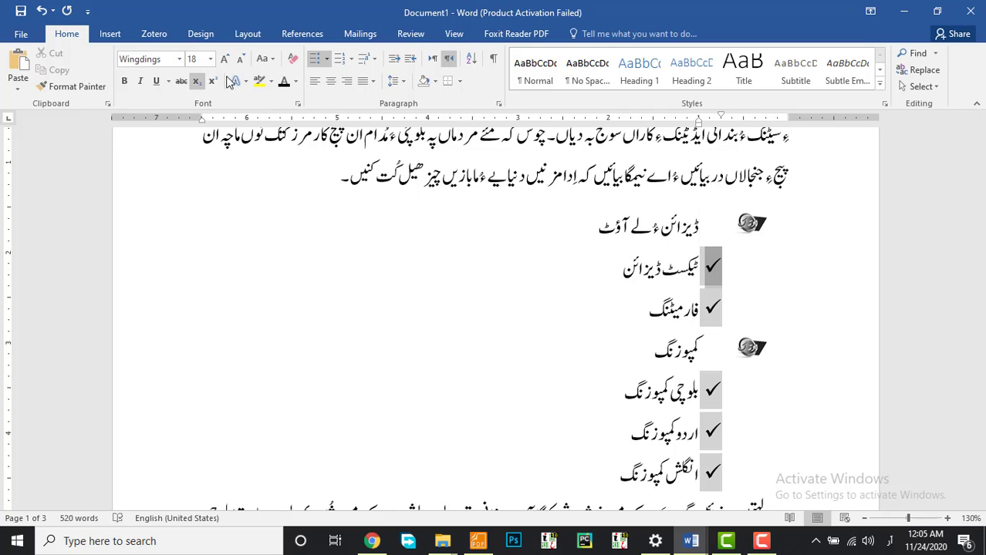
left_click(327, 59)
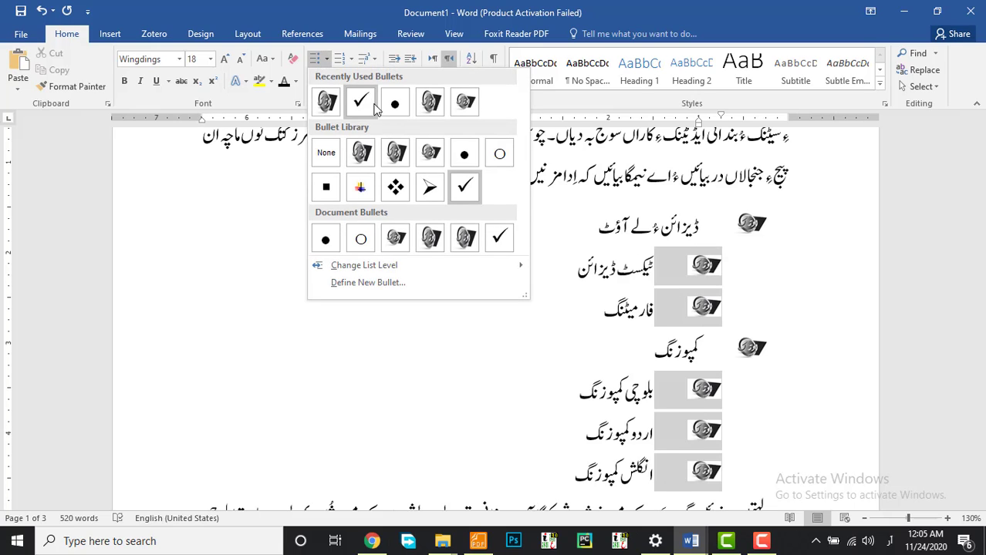
left_click(392, 105)
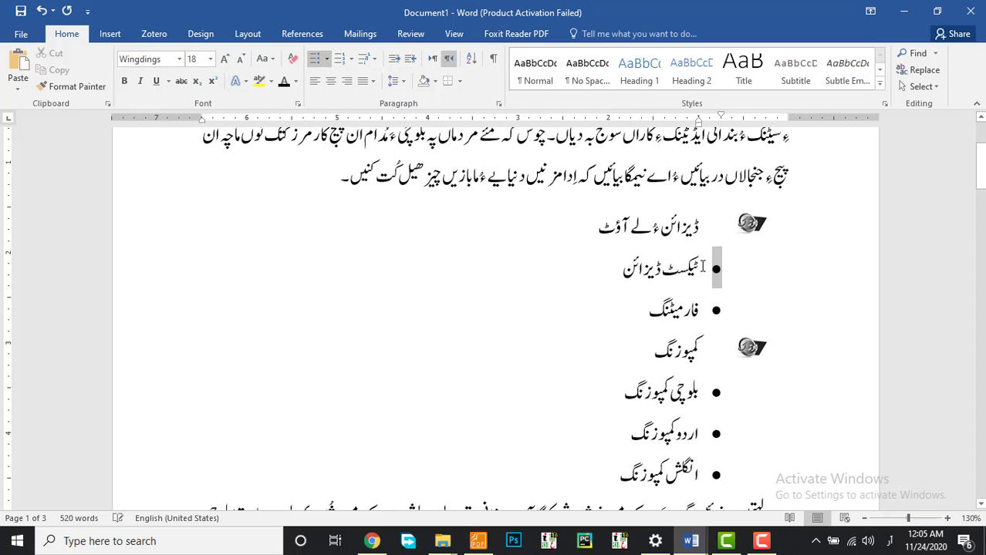
left_click(750, 272)
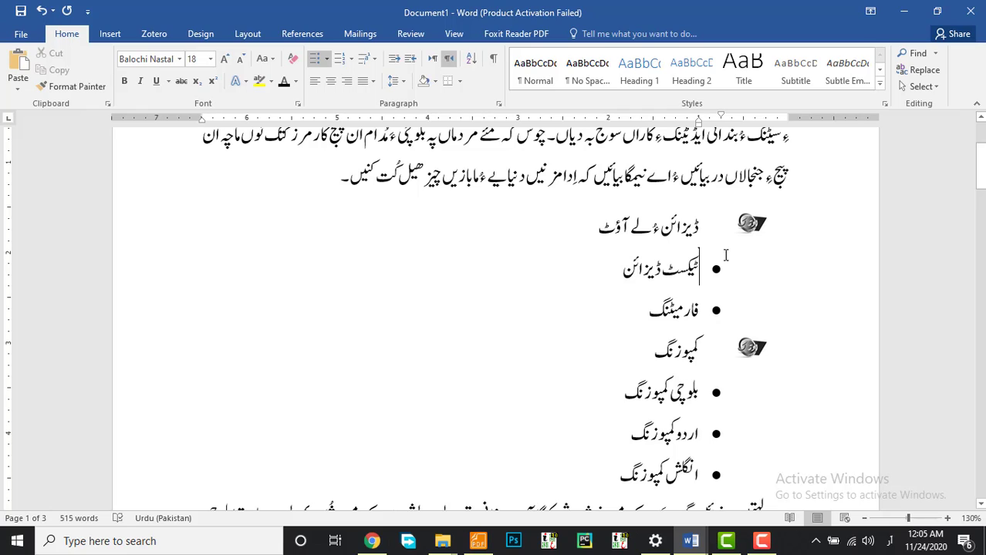
Try adjusting the indent of the first main item, "ڈیزائن ءُ لے آؤٹ", to bring its picture bullet slightly nearer the margin.
left_click(751, 233)
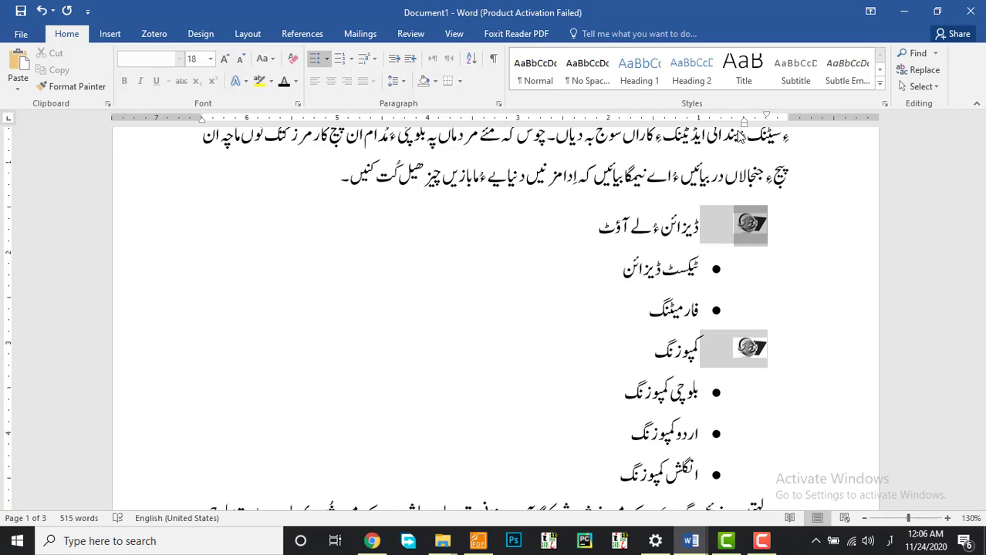
left_click(778, 279)
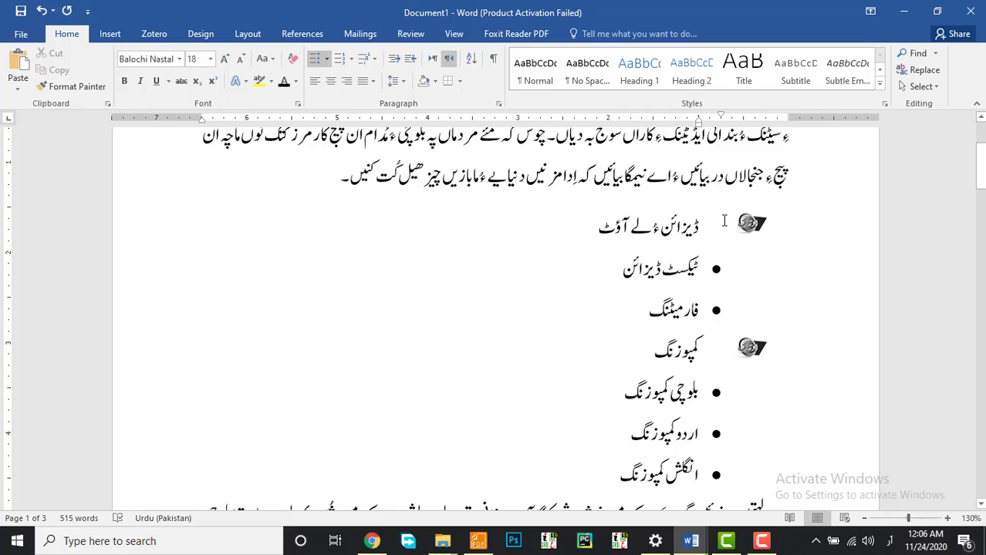
left_click(752, 225)
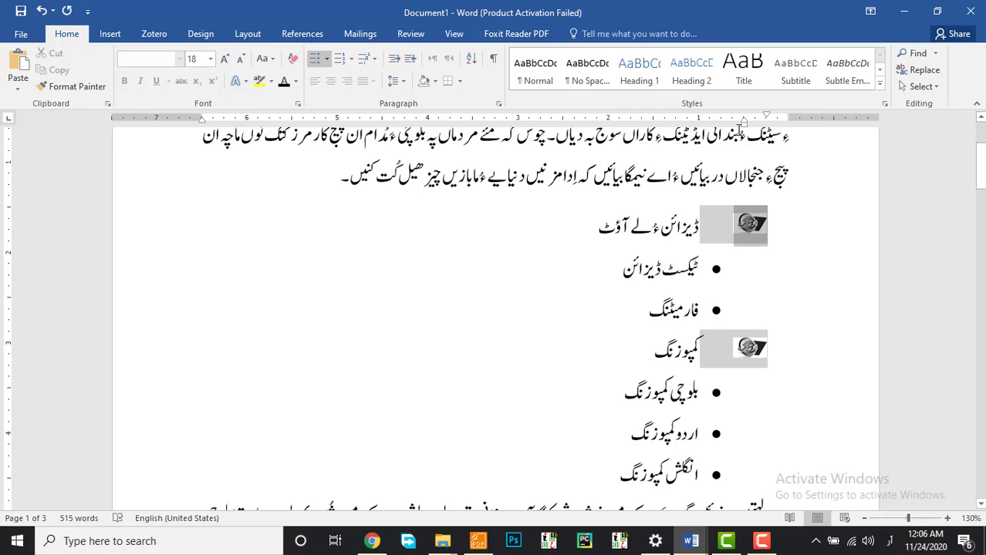
mouse_move(745, 125)
left_mouse_down()
mouse_move(727, 127)
mouse_move(755, 125)
left_mouse_up()
left_click(643, 312)
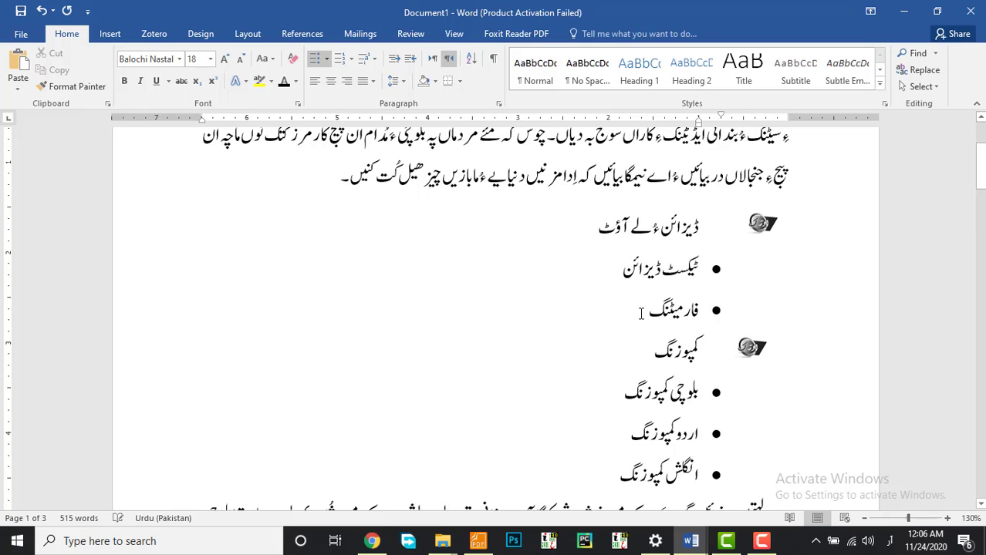
Set both main items' hanging indent to about 0.55 inch and their first-line indent almost at the margin.
left_click_drag(643, 312, 728, 278)
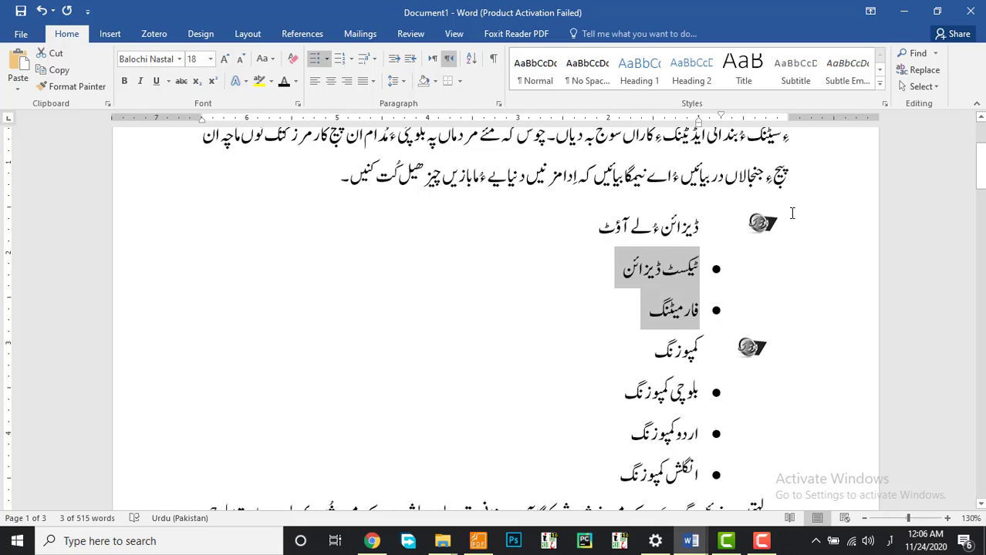
left_click(838, 205)
left_click(649, 349, "ctrl")
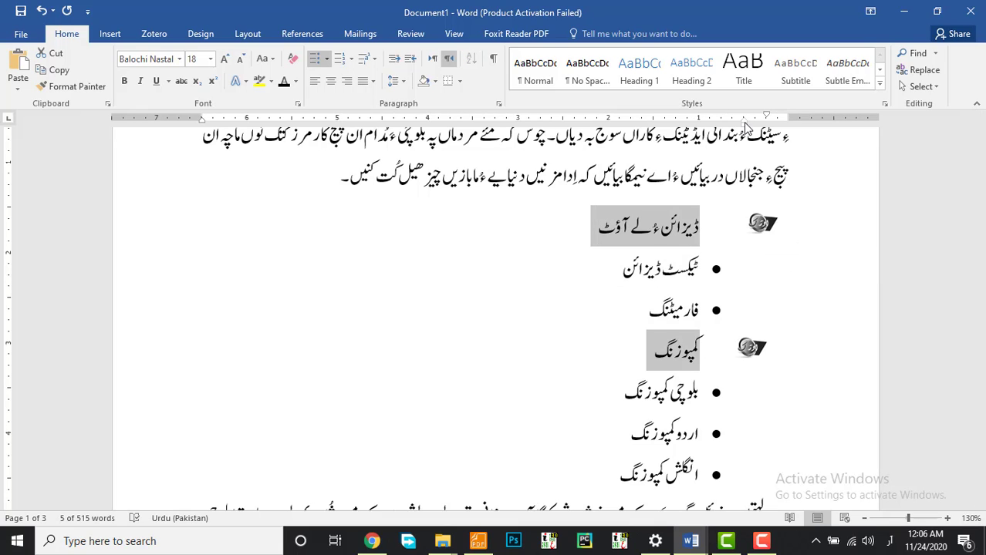
mouse_move(753, 125)
left_mouse_down()
mouse_move(727, 126)
mouse_move(756, 128)
mouse_move(734, 128)
mouse_move(746, 125)
left_mouse_up()
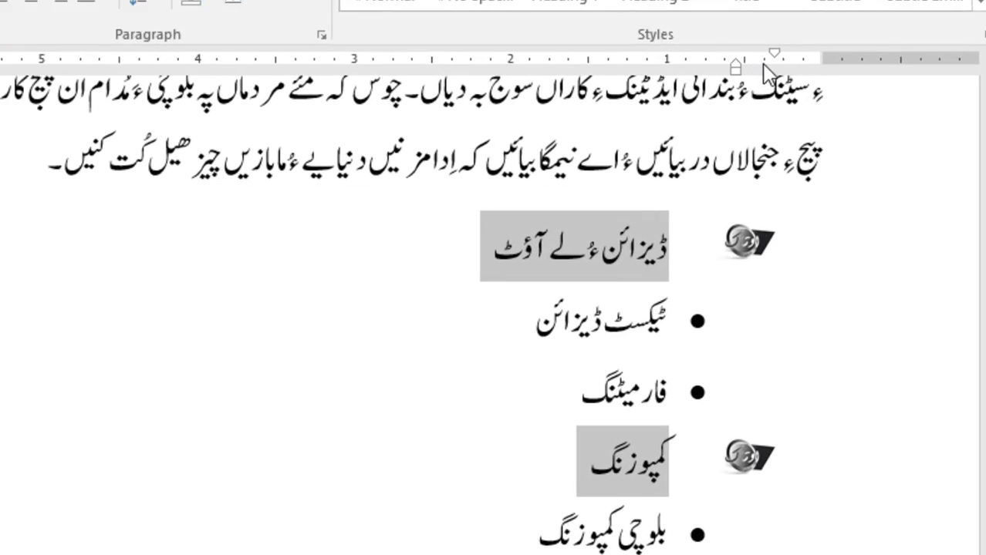
mouse_move(771, 52)
left_mouse_down()
mouse_move(812, 53)
mouse_move(752, 42)
mouse_move(813, 52)
mouse_move(771, 55)
mouse_move(832, 58)
mouse_move(690, 72)
mouse_move(823, 72)
left_mouse_up()
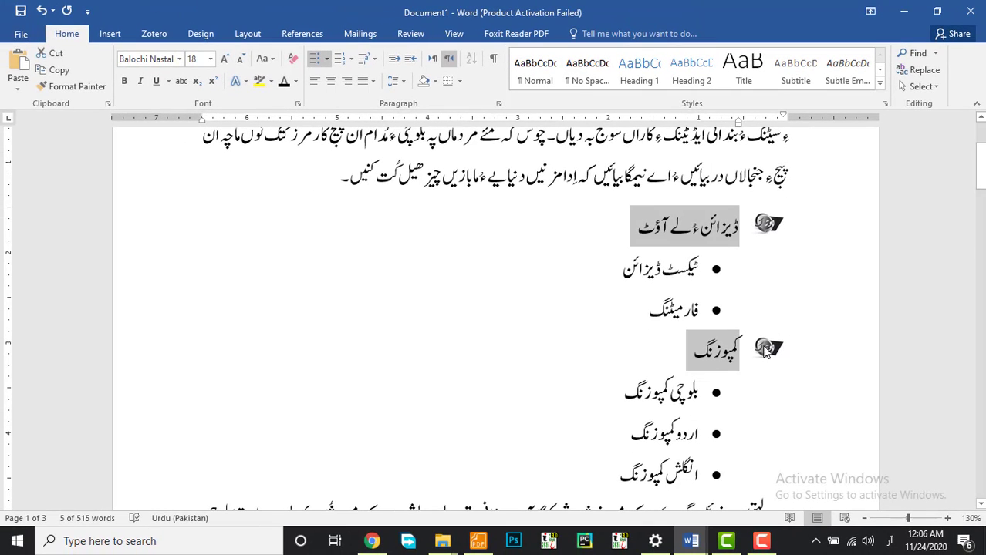
left_click(672, 351)
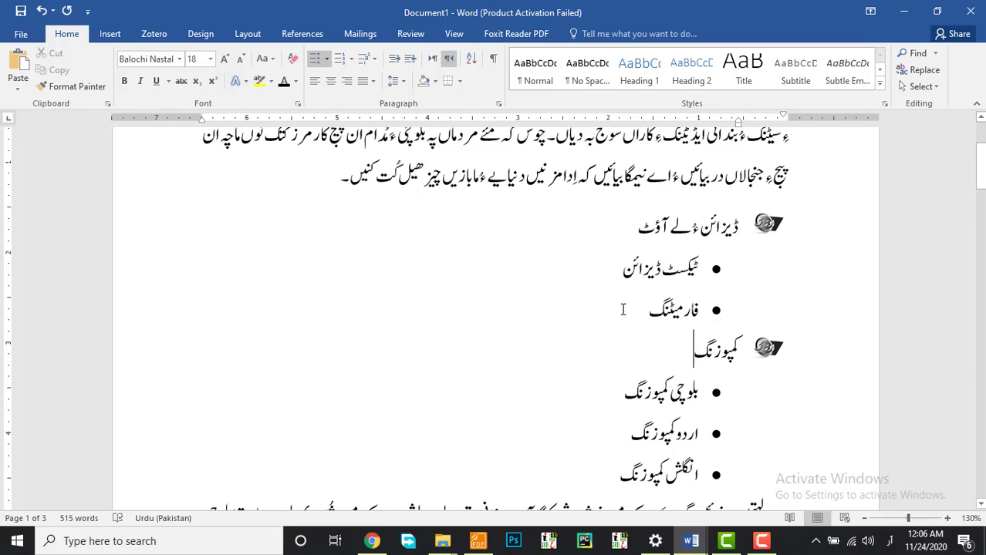
Look through the rest of the document, examining the second bulleted list and the centred verse couplets on page 2.
scroll(627, 339, "down", 3)
scroll(625, 312, "up", 4)
scroll(625, 312, "up", 1)
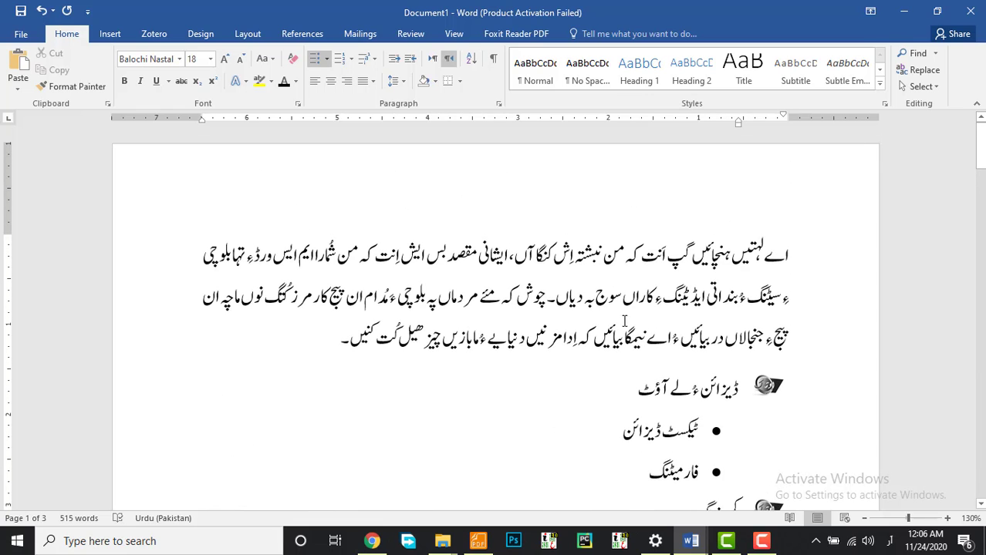
scroll(623, 272, "down", 8)
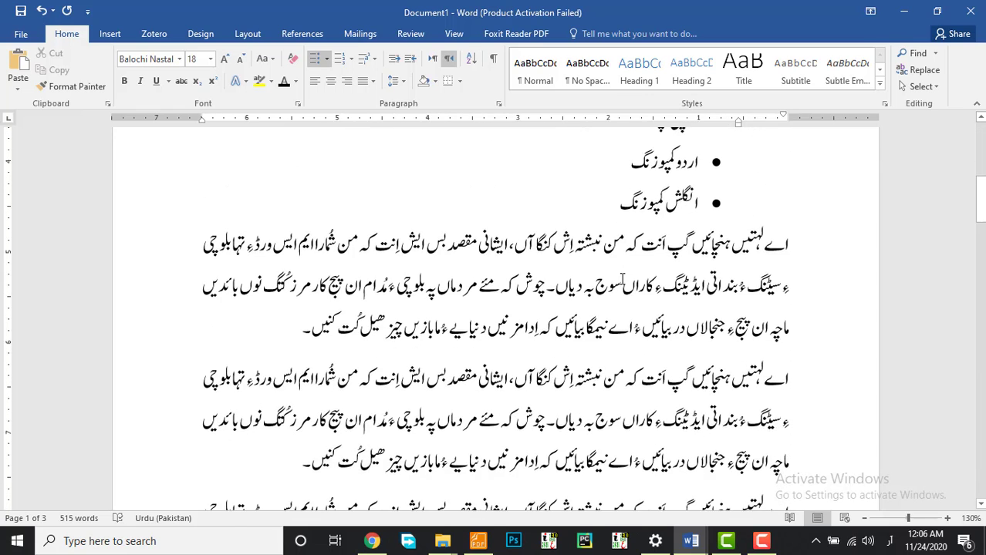
scroll(624, 272, "down", 15)
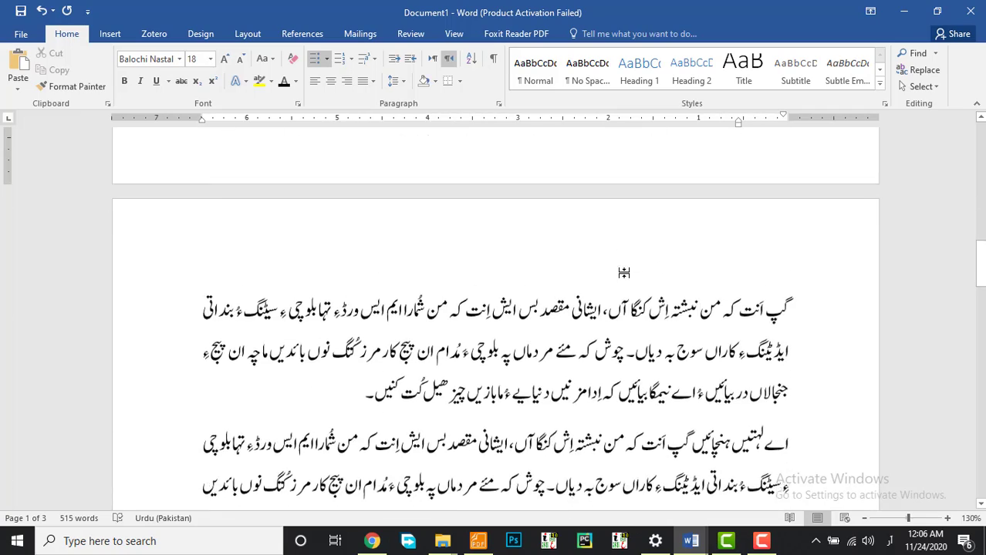
scroll(626, 273, "up", 3)
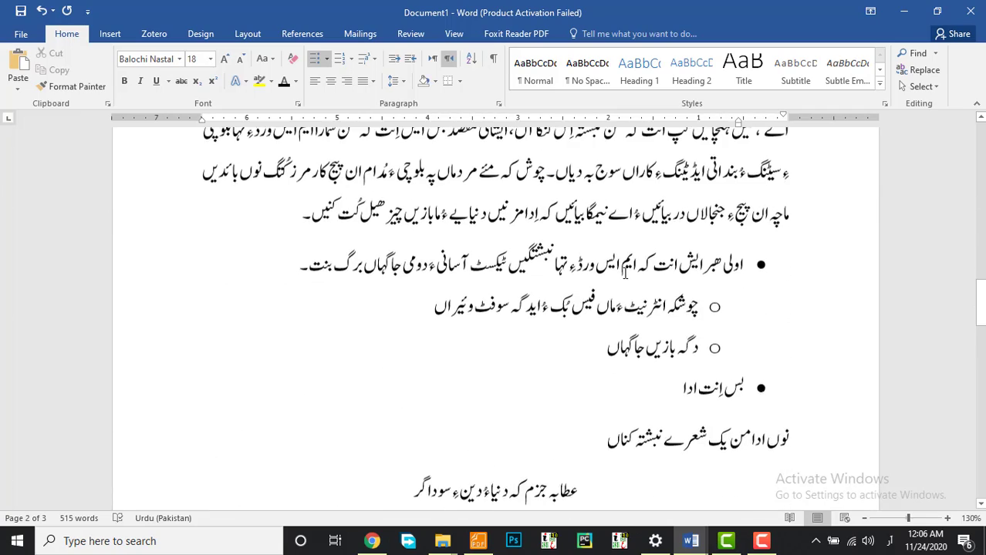
left_click(715, 297)
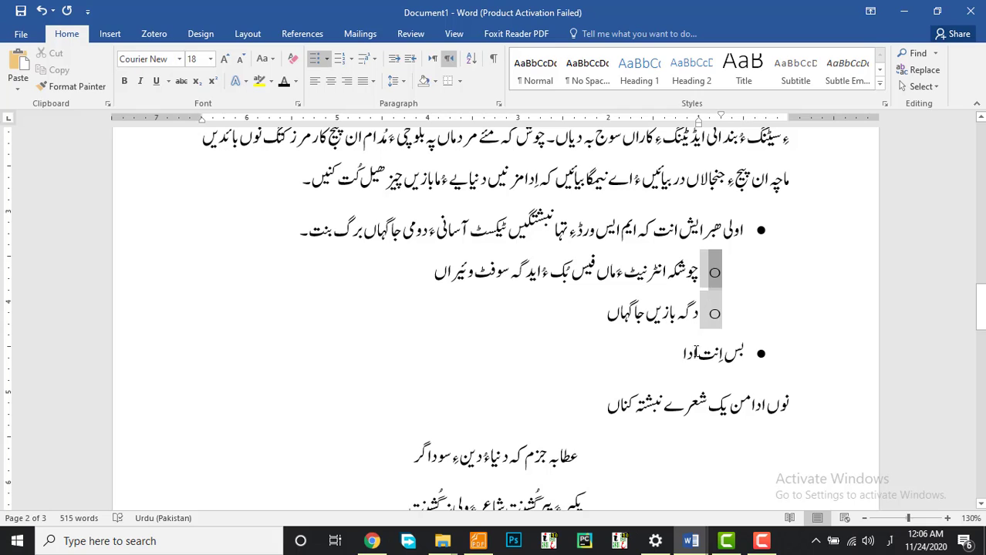
left_click(650, 358)
scroll(652, 331, "down", 3)
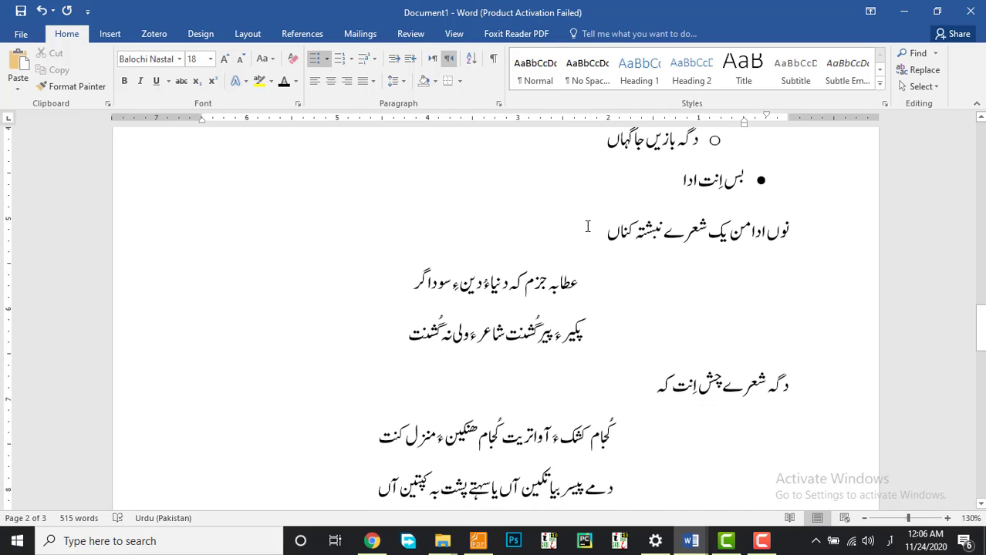
left_click(588, 226)
mouse_move(435, 337)
left_mouse_down()
mouse_move(643, 306)
mouse_move(609, 293)
left_mouse_up()
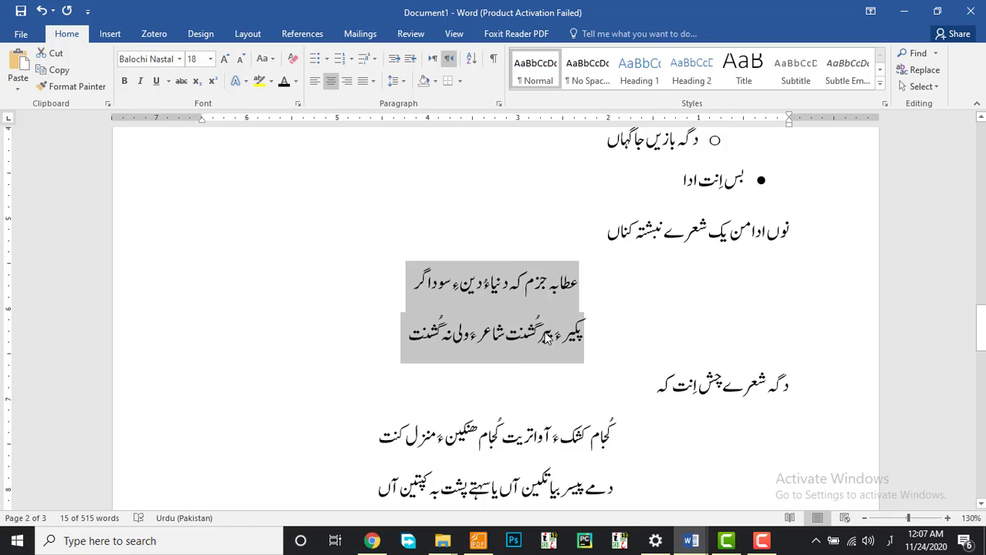
scroll(545, 337, "down", 2)
left_click_drag(376, 413, 647, 346)
Change the alignment of the first couplet, starting "عطا بہ جزم", to Justify and switch it to Justify Medium.
mouse_move(408, 250)
left_mouse_down()
mouse_move(563, 223)
mouse_move(585, 209)
left_mouse_up()
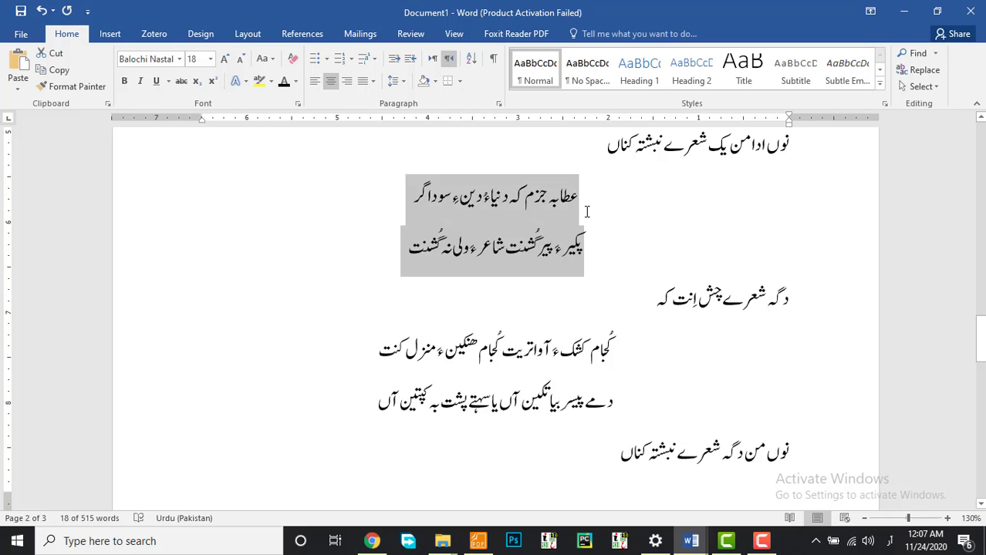
scroll(518, 257, "down", 4)
scroll(518, 258, "up", 5)
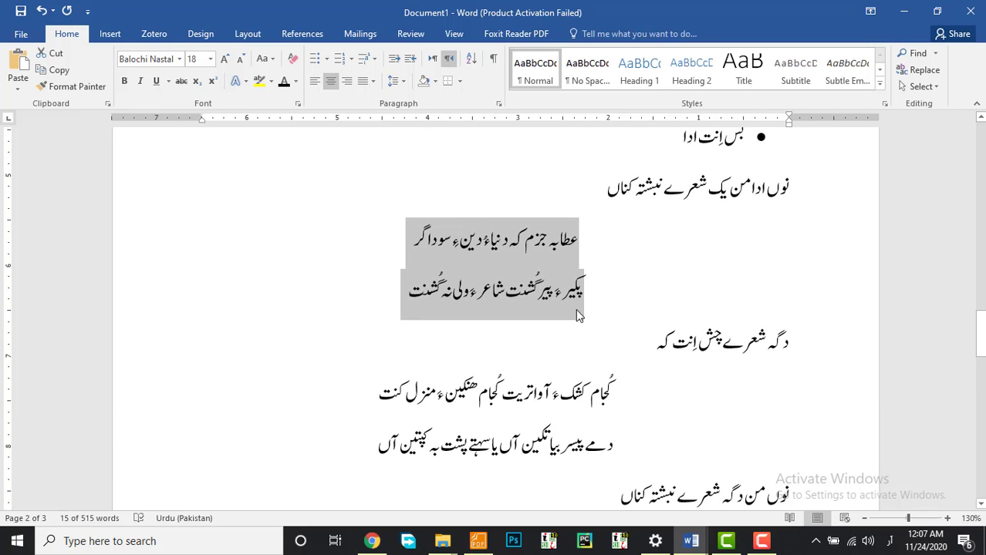
scroll(584, 319, "up", 2)
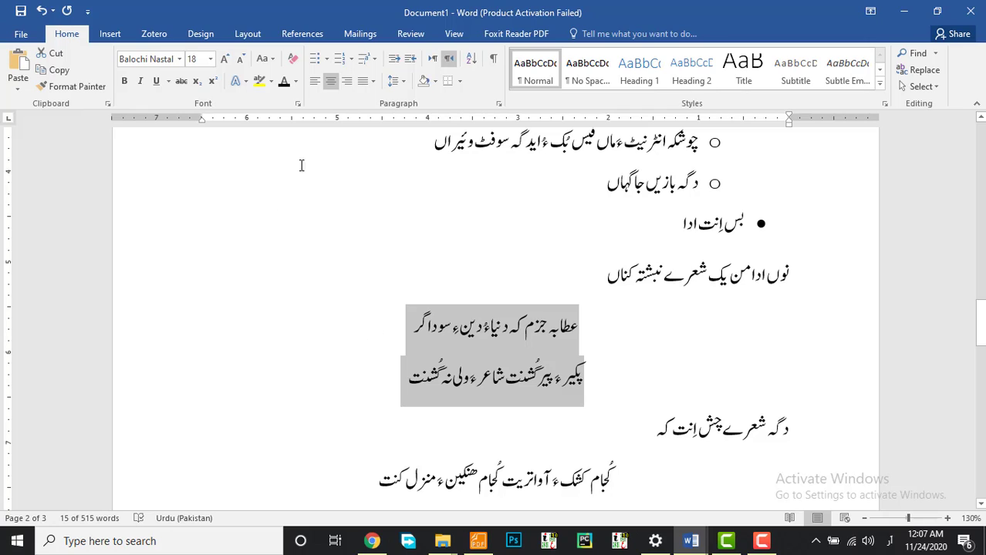
left_click(372, 81)
left_click(381, 100)
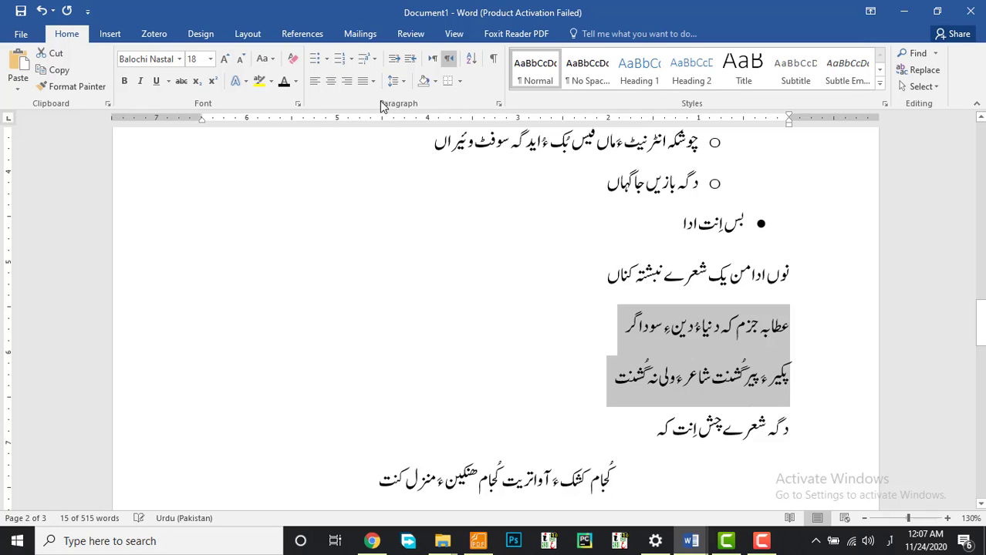
left_click(373, 81)
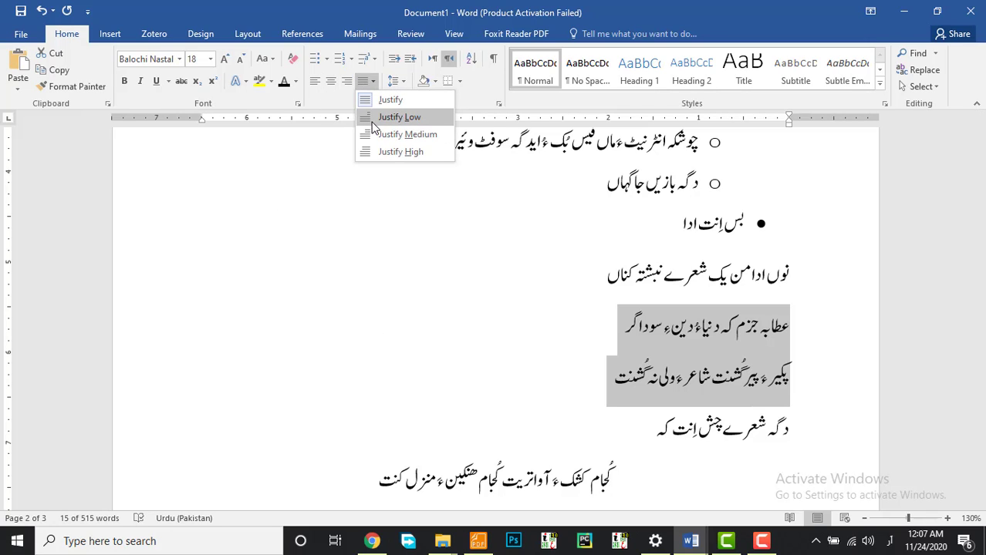
left_click(386, 134)
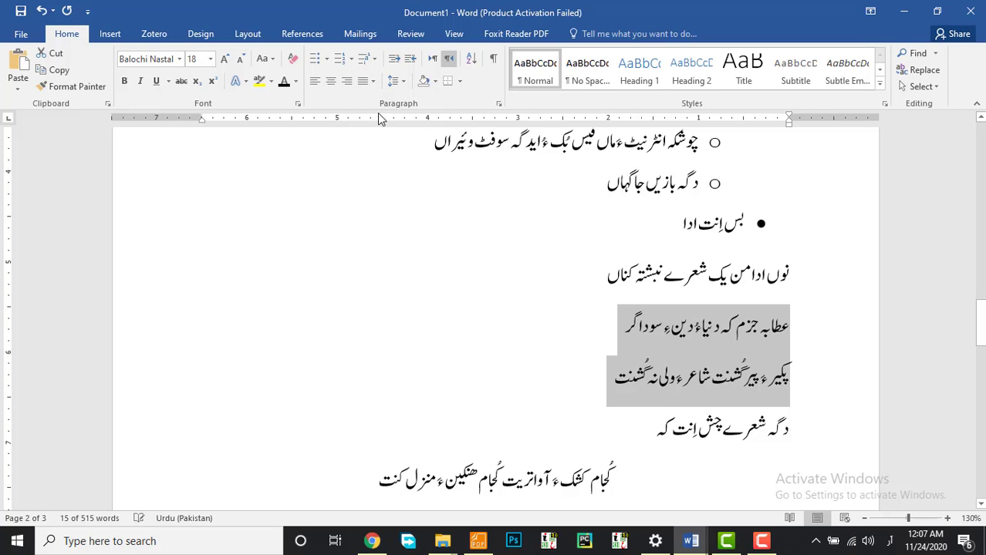
Try Justify High on the first couplet, starting "عطا بہ جزم", and return both its lines to centred alignment.
left_click(392, 84)
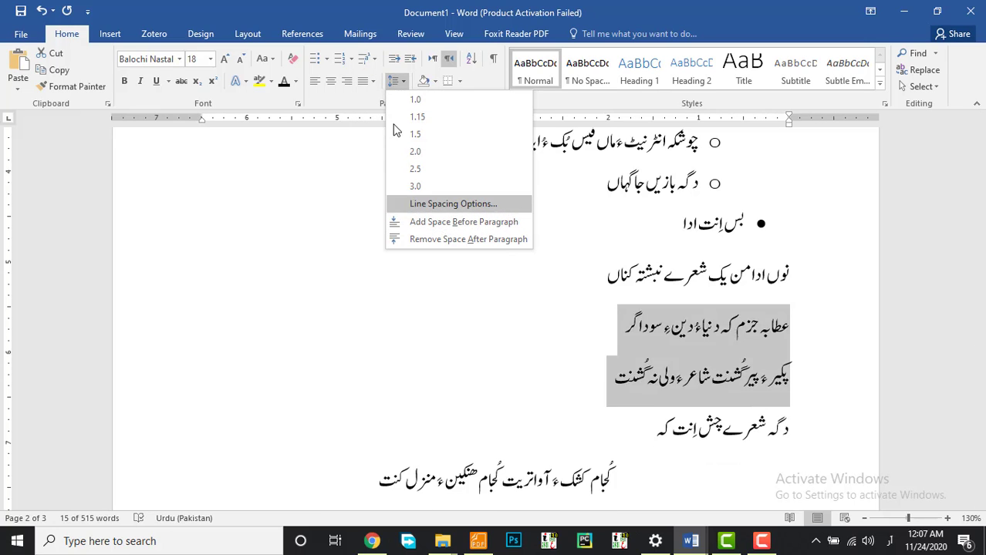
left_click(373, 81)
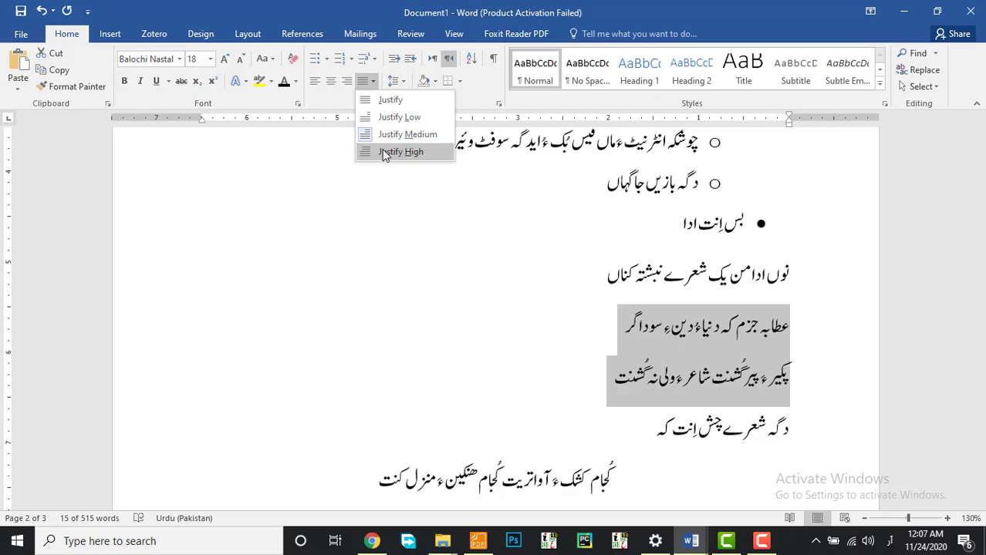
left_click(385, 153)
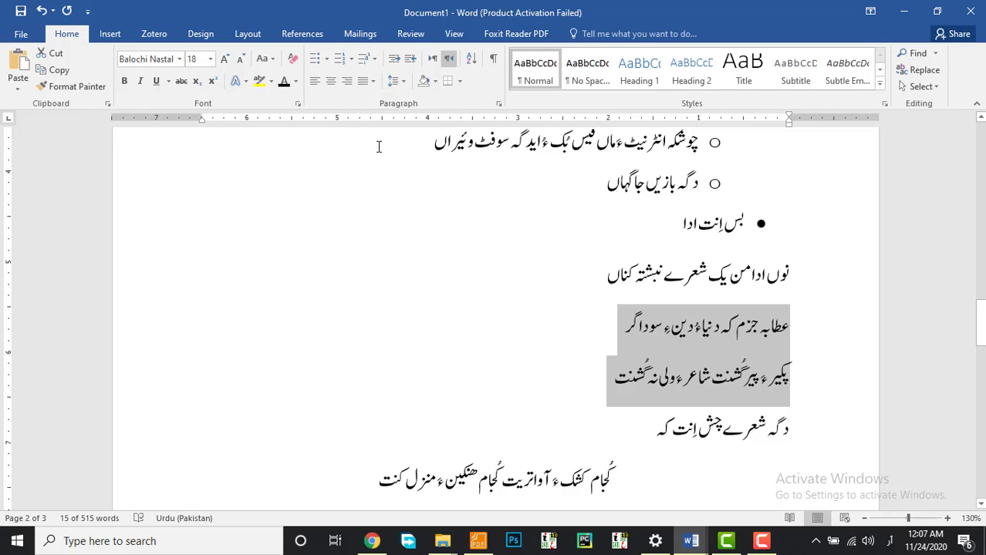
left_click(336, 82)
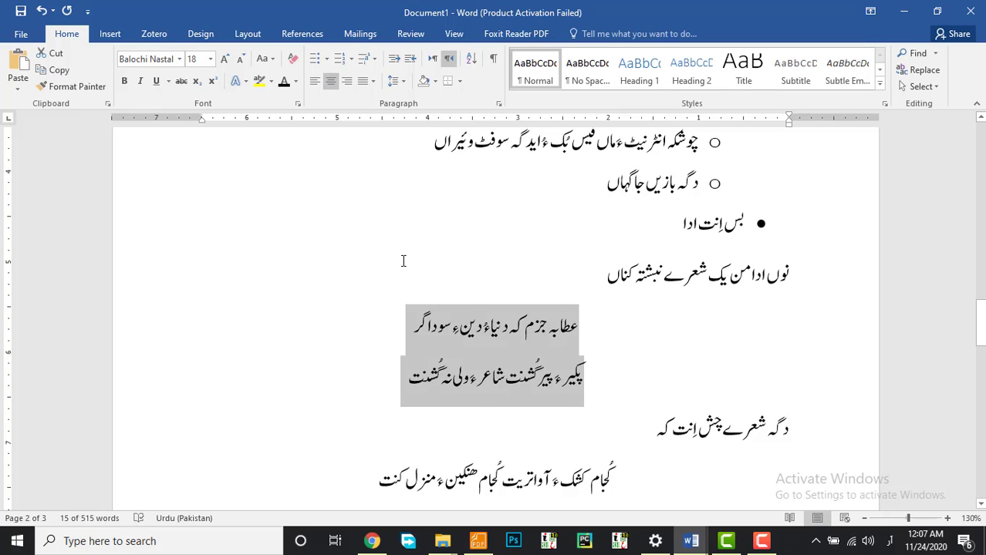
Distribute the first couplet's lines evenly and bring its indents in to about the 2-inch and 4.5-inch ruler marks.
scroll(457, 302, "down", 1)
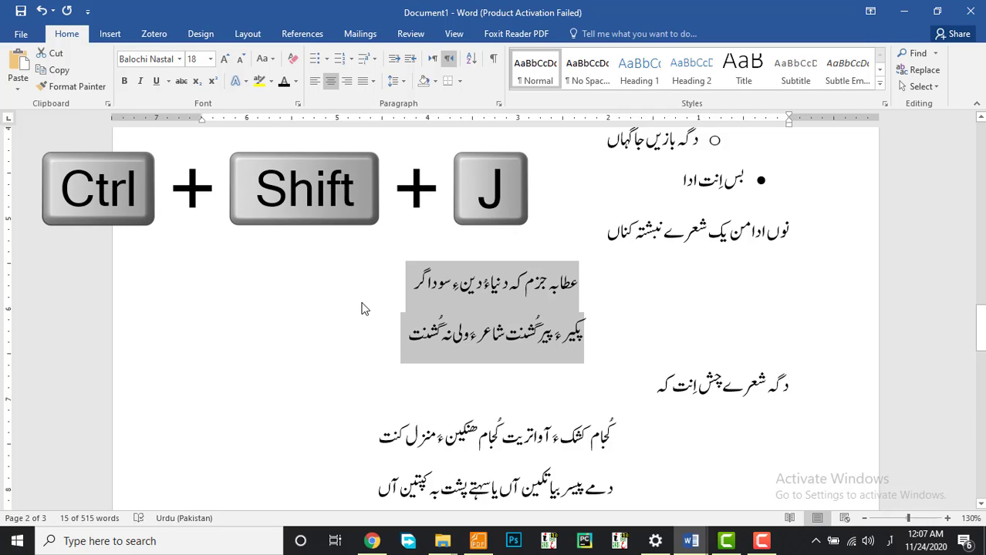
key("ctrl+shift+j")
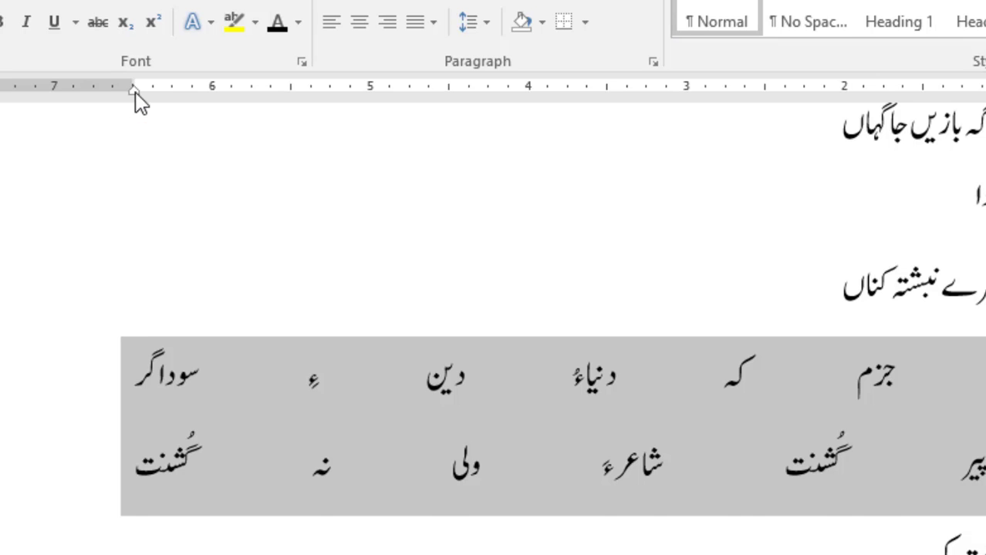
left_click_drag(135, 92, 379, 127)
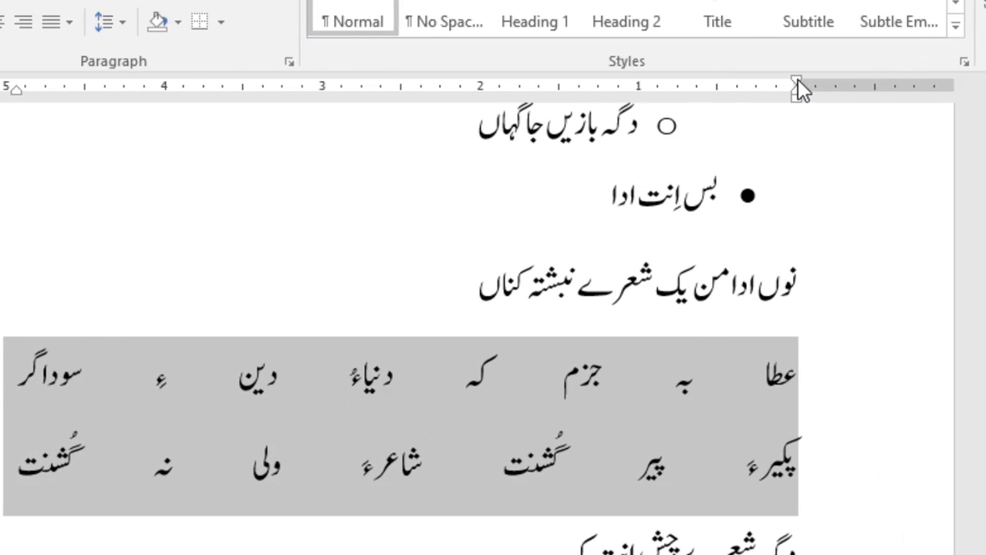
mouse_move(795, 96)
left_mouse_down()
mouse_move(740, 114)
mouse_move(572, 137)
mouse_move(561, 146)
mouse_move(567, 155)
mouse_move(524, 158)
left_mouse_up()
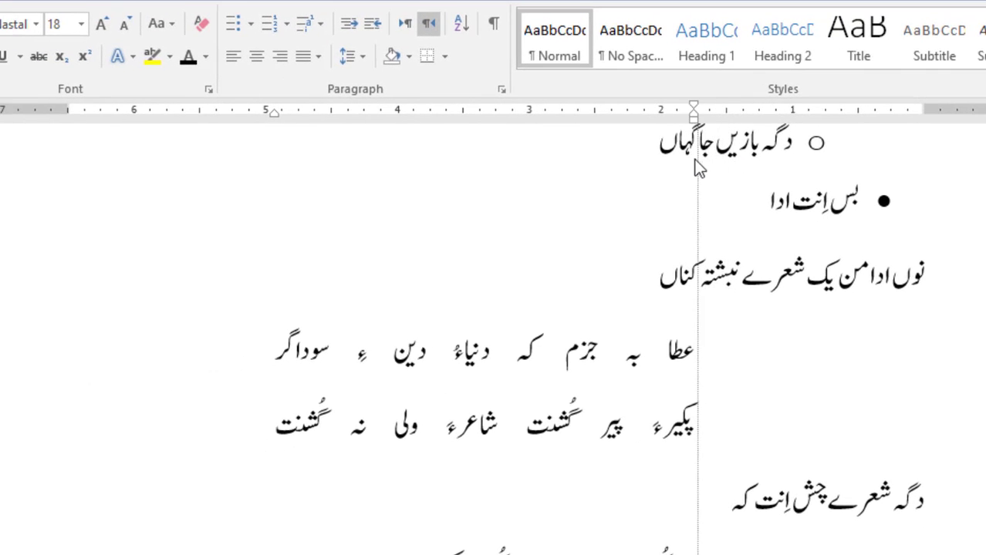
mouse_move(695, 161)
left_mouse_down()
mouse_move(642, 179)
mouse_move(684, 185)
mouse_move(502, 202)
mouse_move(652, 232)
left_mouse_up()
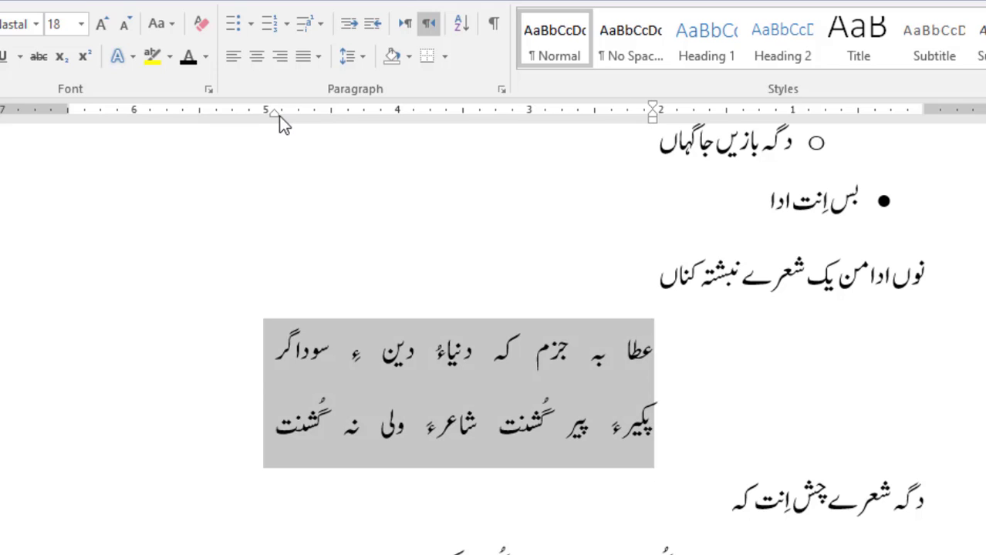
mouse_move(275, 116)
left_mouse_down()
mouse_move(325, 126)
mouse_move(331, 136)
left_mouse_up()
Distribute the second couplet, starting "کُجام کشک", and set its indents at about the 1.3-inch and 5.3-inch ruler marks.
scroll(296, 158, "down", 3)
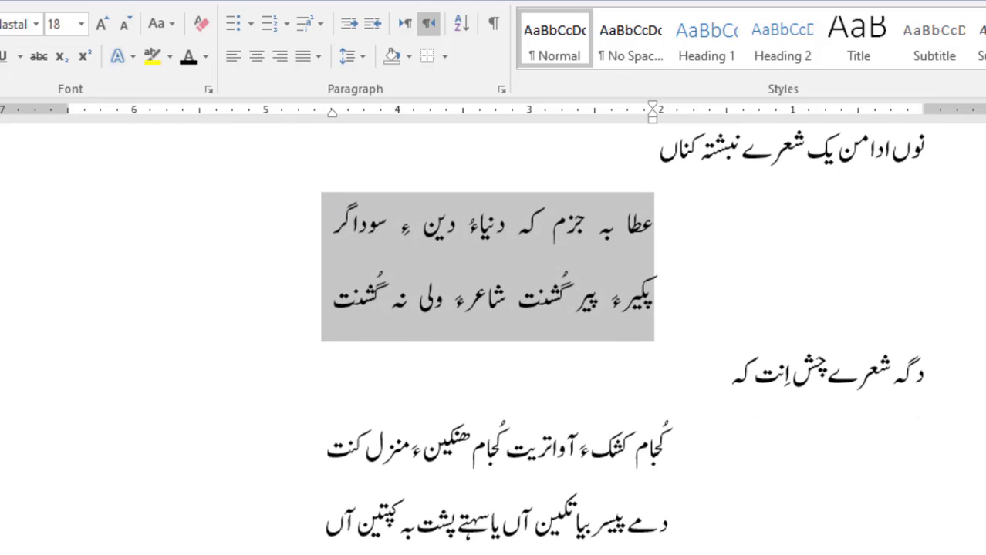
left_click_drag(323, 529, 666, 448)
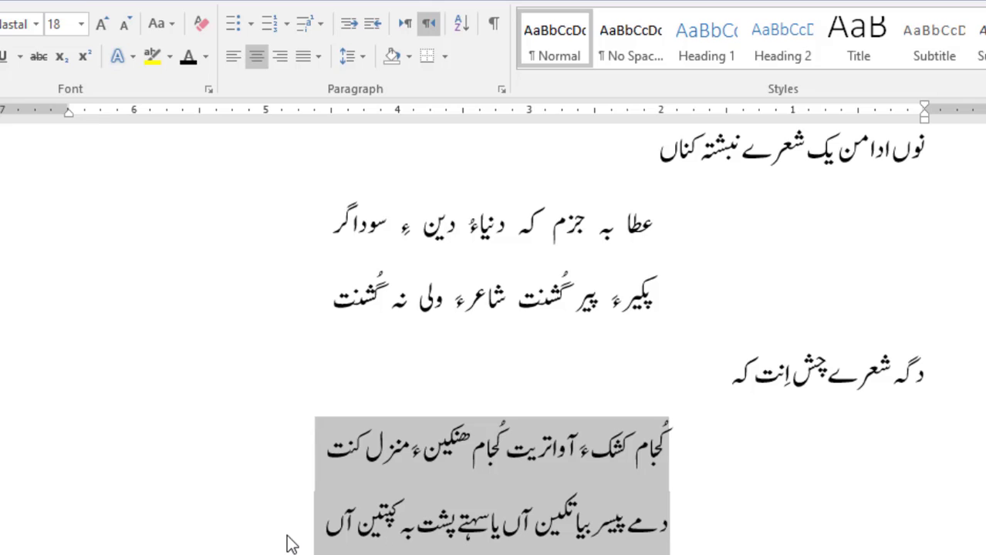
key("ctrl+shift+j")
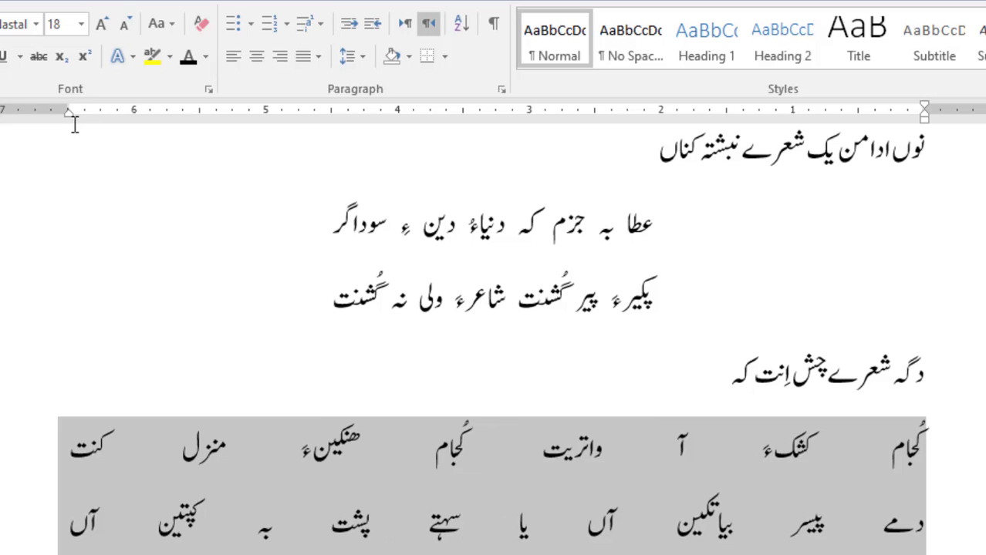
left_click_drag(68, 113, 223, 131)
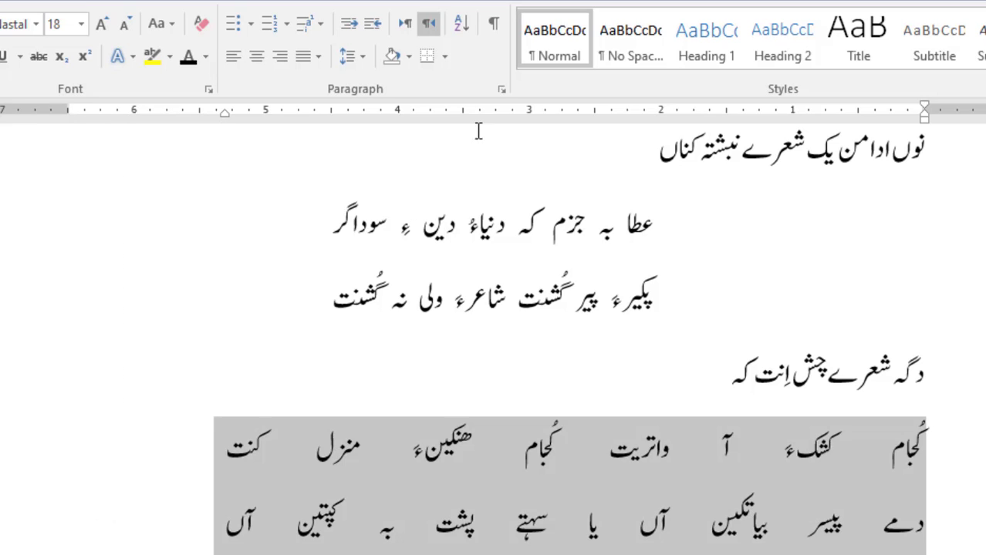
mouse_move(924, 115)
left_mouse_down()
mouse_move(748, 139)
mouse_move(732, 151)
mouse_move(750, 153)
left_mouse_up()
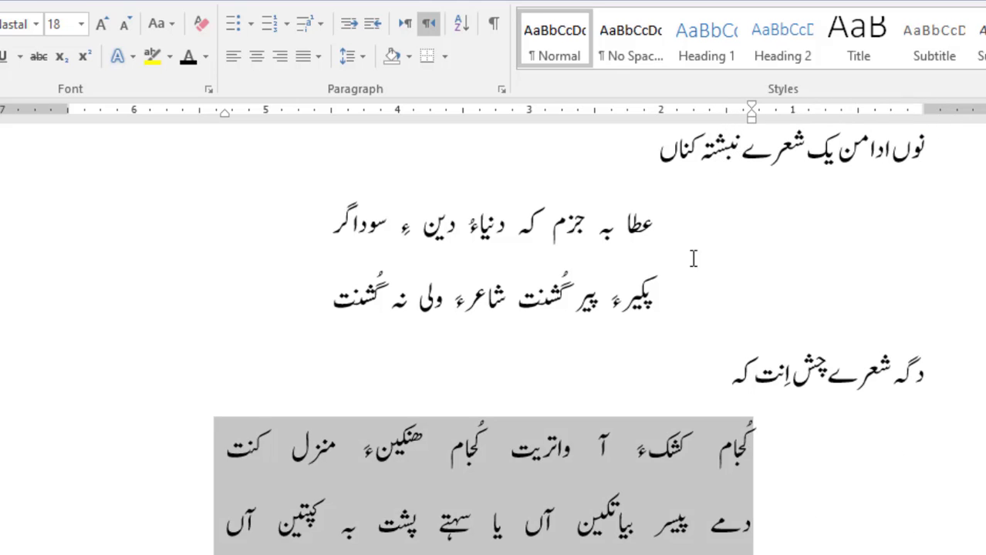
Distribute the page 3 couplet, starting "من شاگے آں", and set its indents at about the 1.5-inch and 5-inch ruler marks.
scroll(670, 317, "down", 5)
scroll(673, 313, "down", 5)
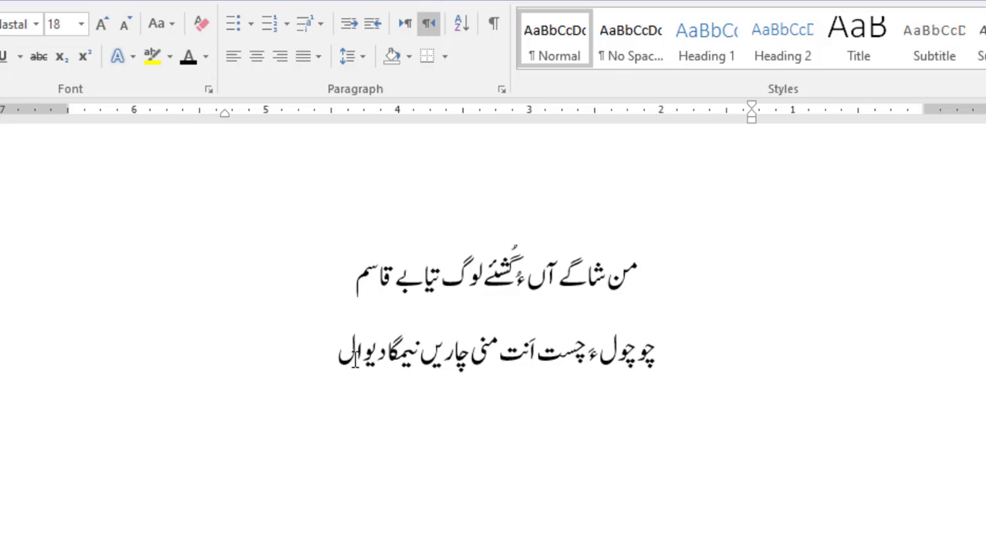
left_click_drag(344, 356, 665, 273)
scroll(609, 348, "up", 3)
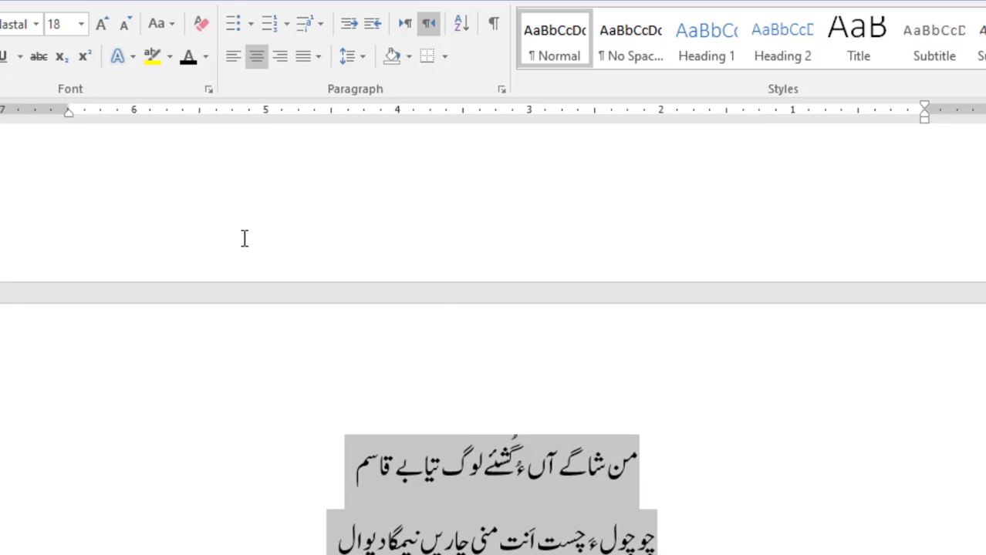
key("ctrl+shift+j")
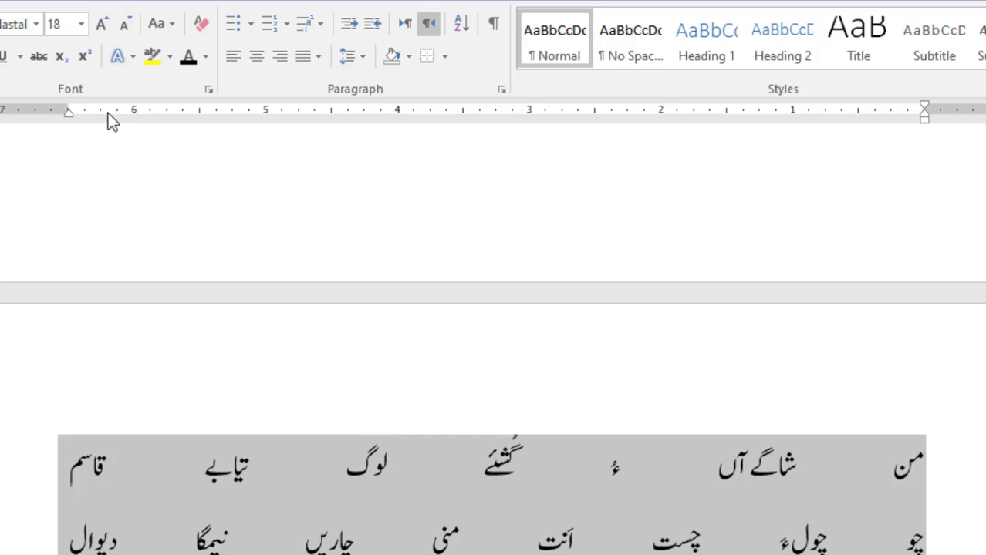
left_click_drag(68, 113, 264, 128)
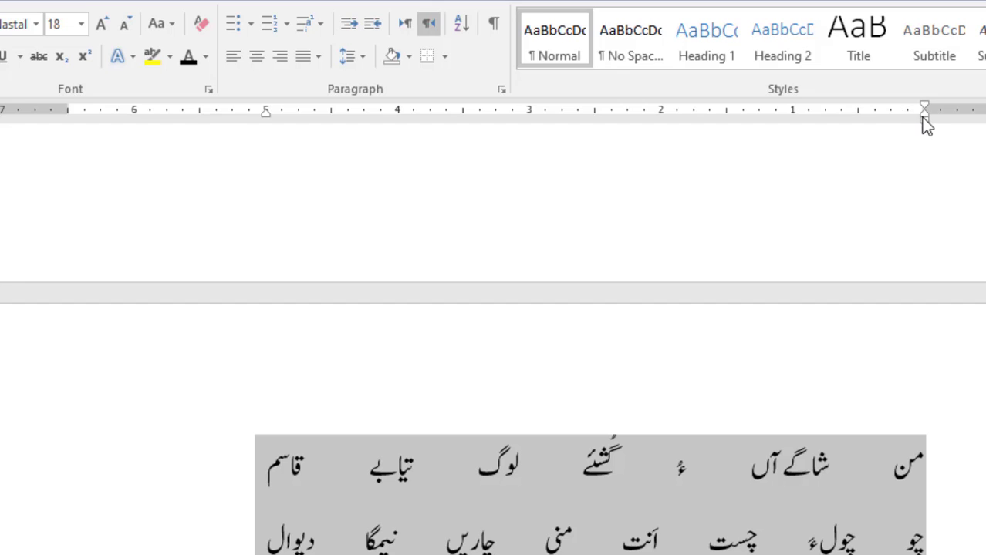
mouse_move(923, 117)
left_mouse_down()
mouse_move(732, 136)
mouse_move(797, 145)
mouse_move(725, 152)
left_mouse_up()
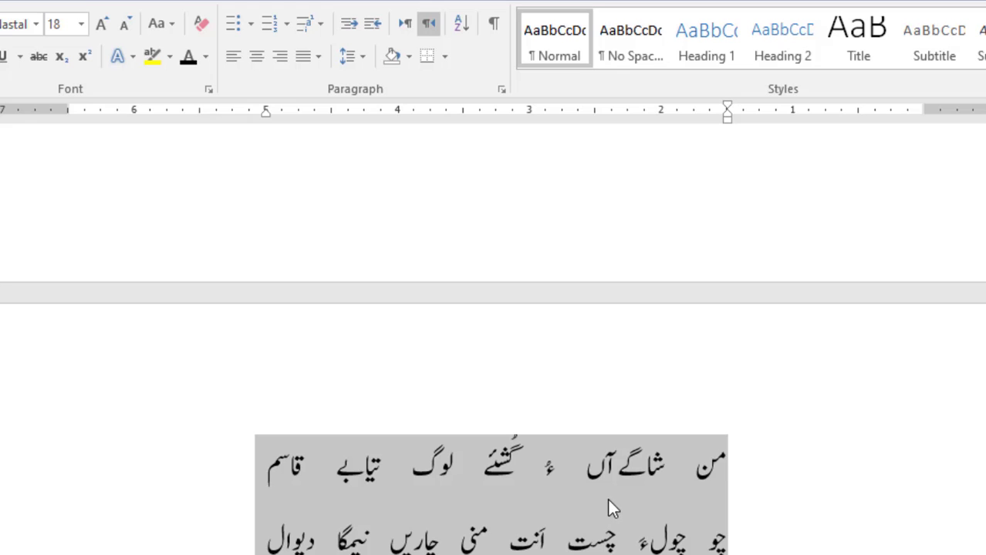
Examine the word spacing and line alignment of the three distributed verse couplets on pages 2 and 3.
scroll(604, 473, "down", 2)
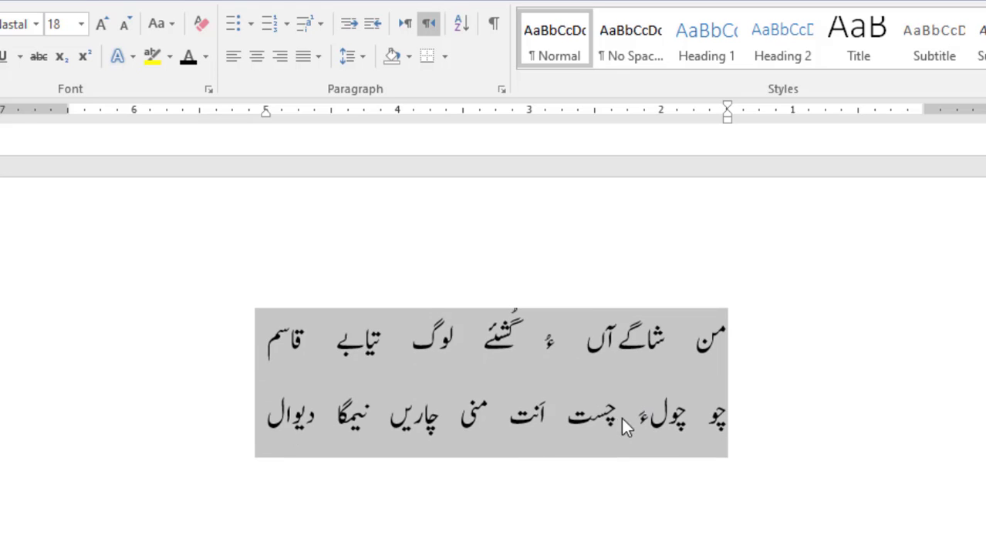
scroll(507, 381, "up", 8)
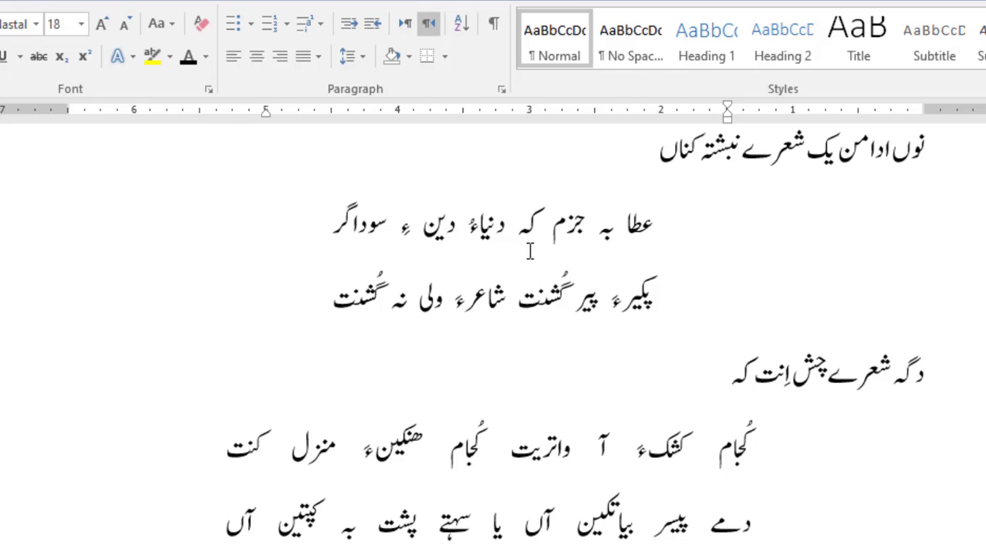
left_click(492, 433)
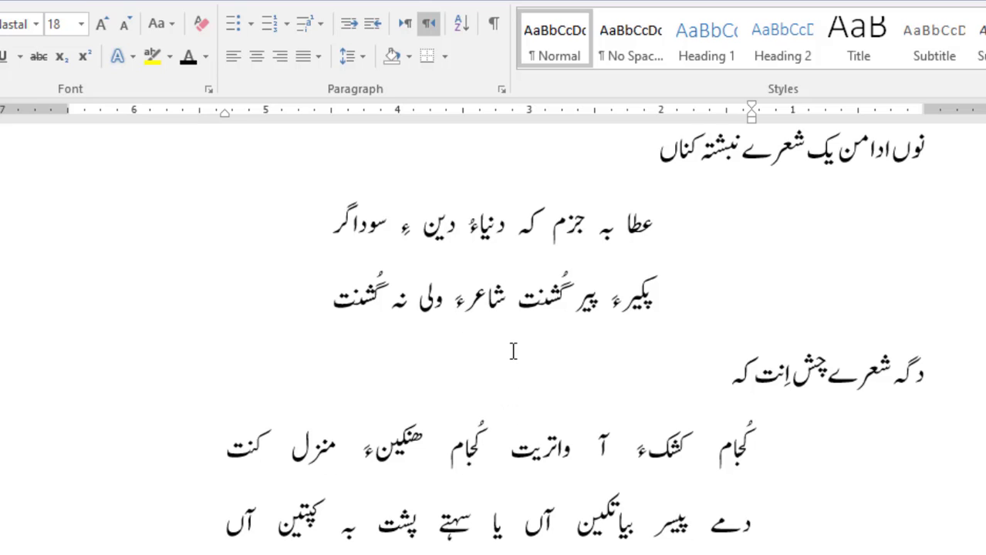
scroll(513, 348, "up", 2)
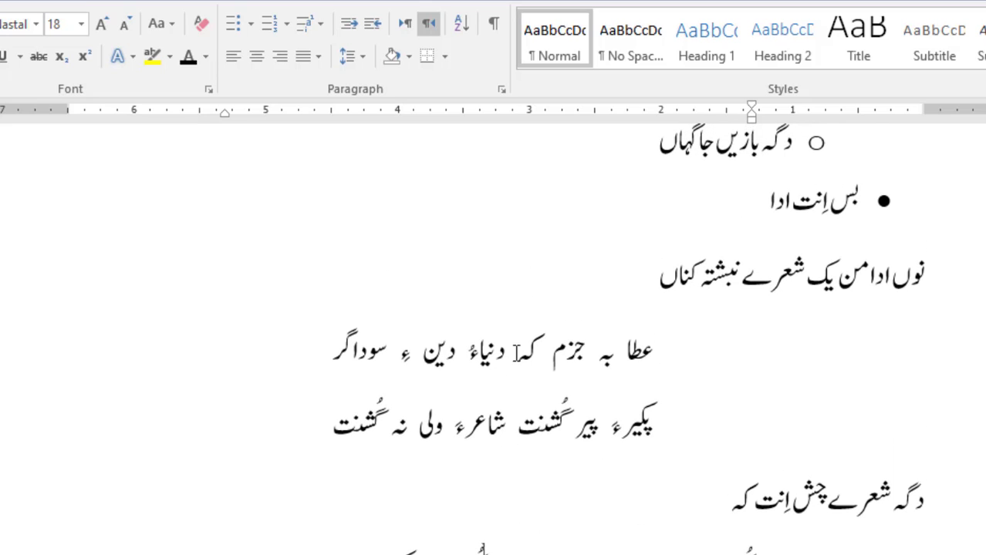
left_click(516, 349)
left_click(516, 432)
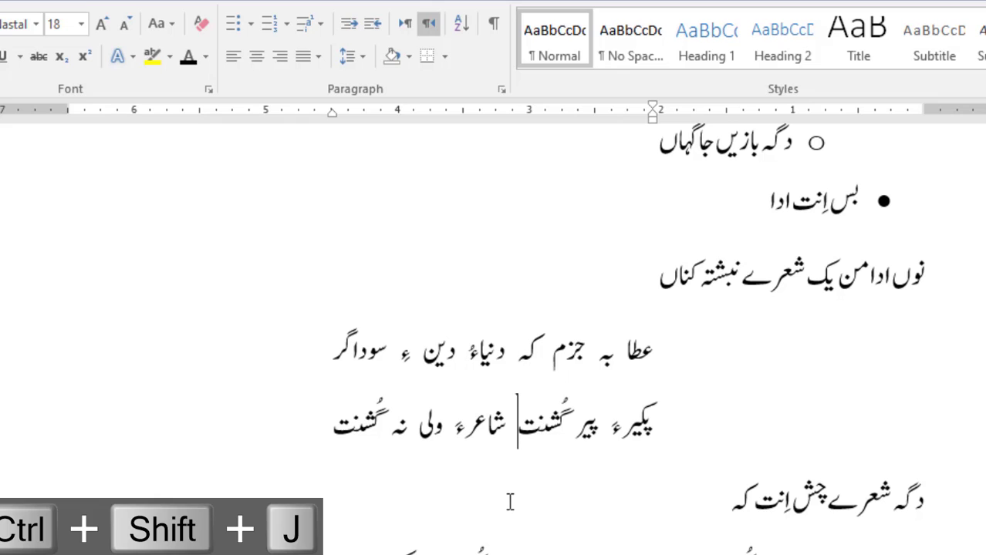
scroll(524, 418, "down", 2)
scroll(524, 416, "down", 2)
left_click(510, 405)
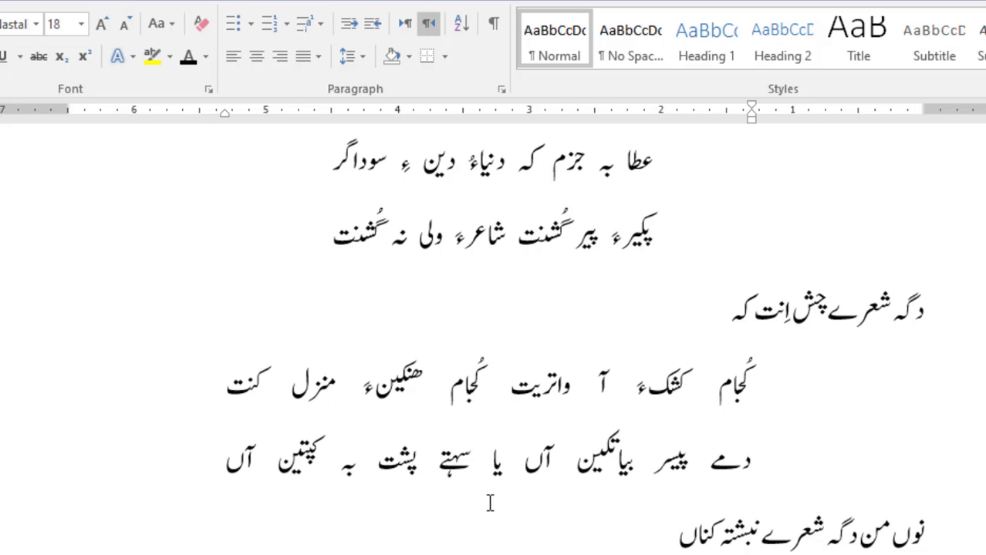
scroll(616, 437, "down", 3)
scroll(594, 406, "down", 3)
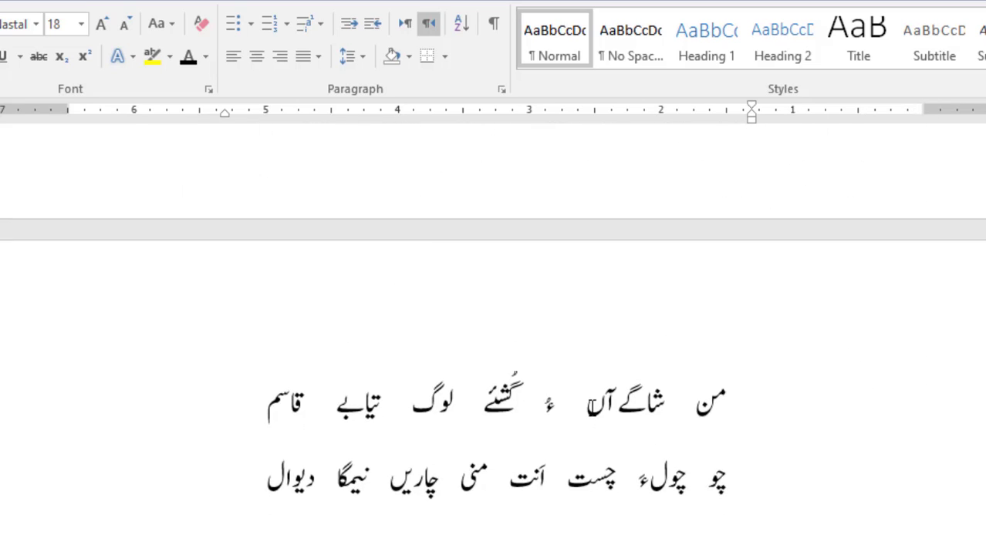
Place the cursor at the start of the document's opening paragraph, before "اے لہتیں".
scroll(591, 406, "up", 15)
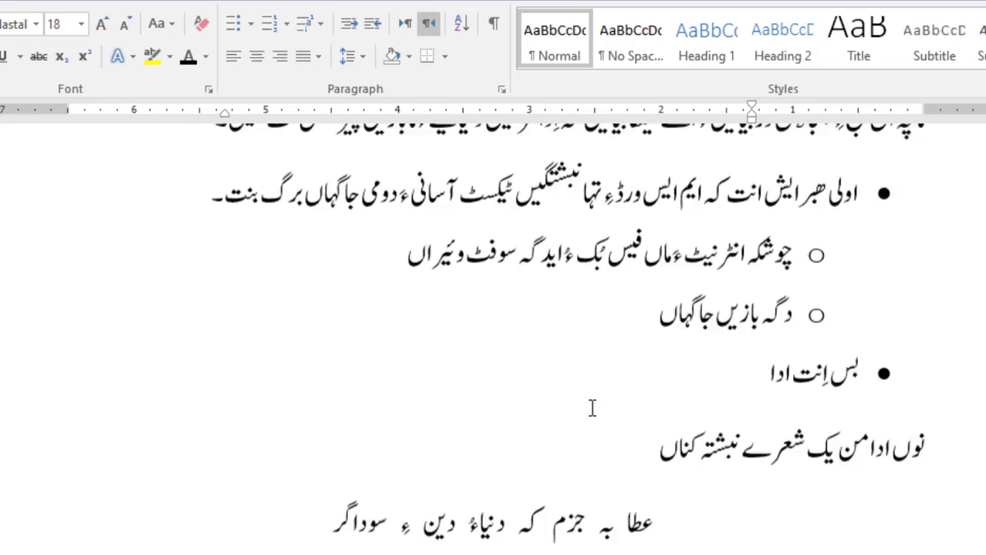
scroll(591, 410, "up", 15)
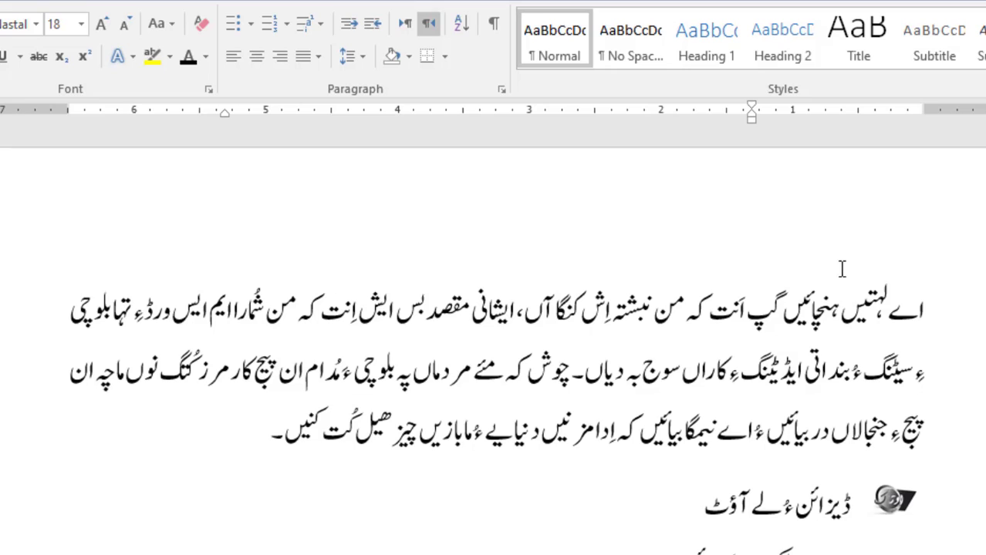
left_click(932, 313)
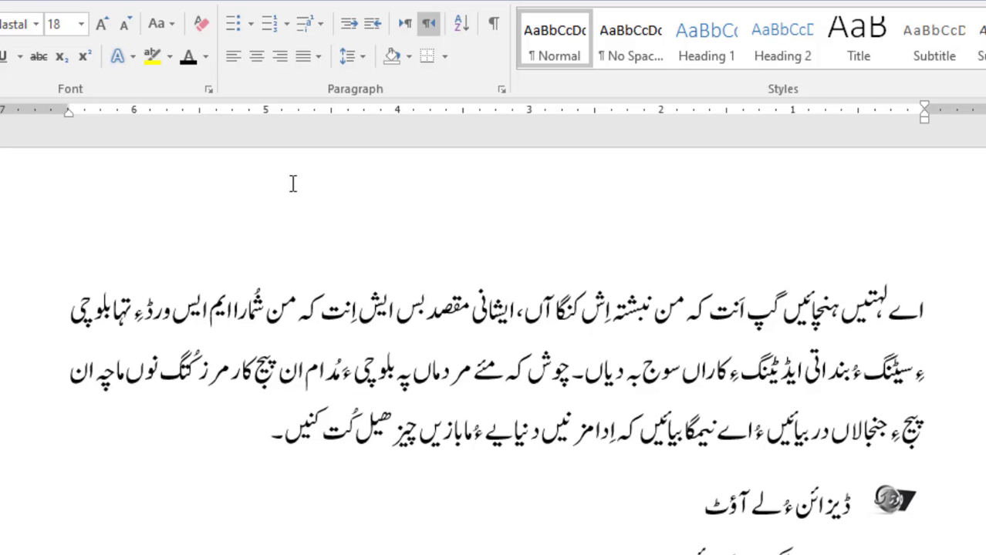